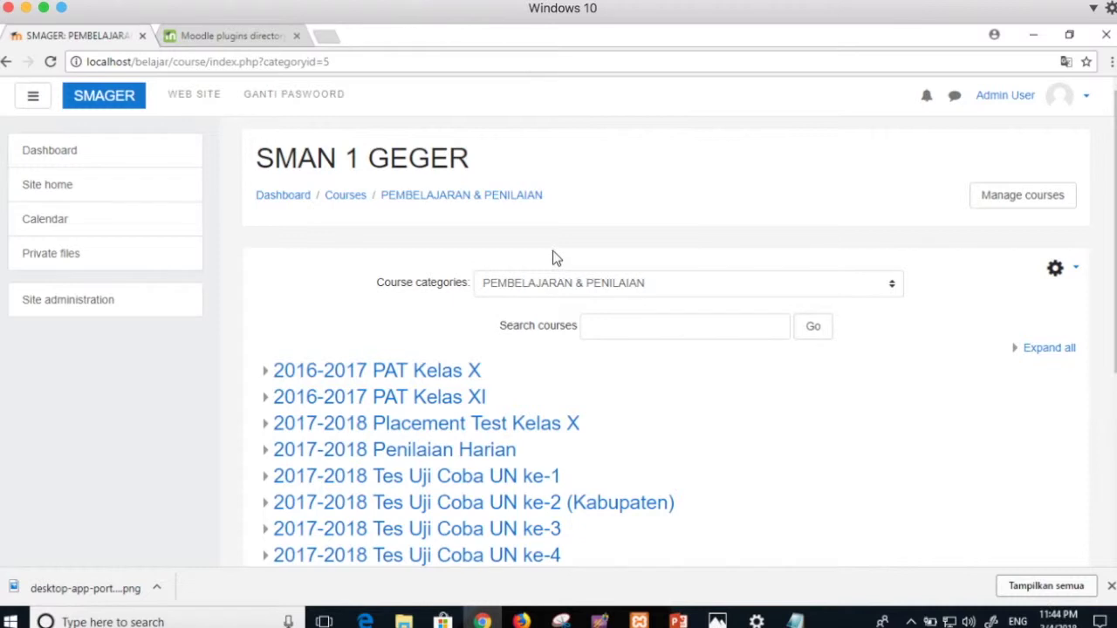
Switch to the plugins directory tab showing the Fordson theme Versions page
click(248, 37)
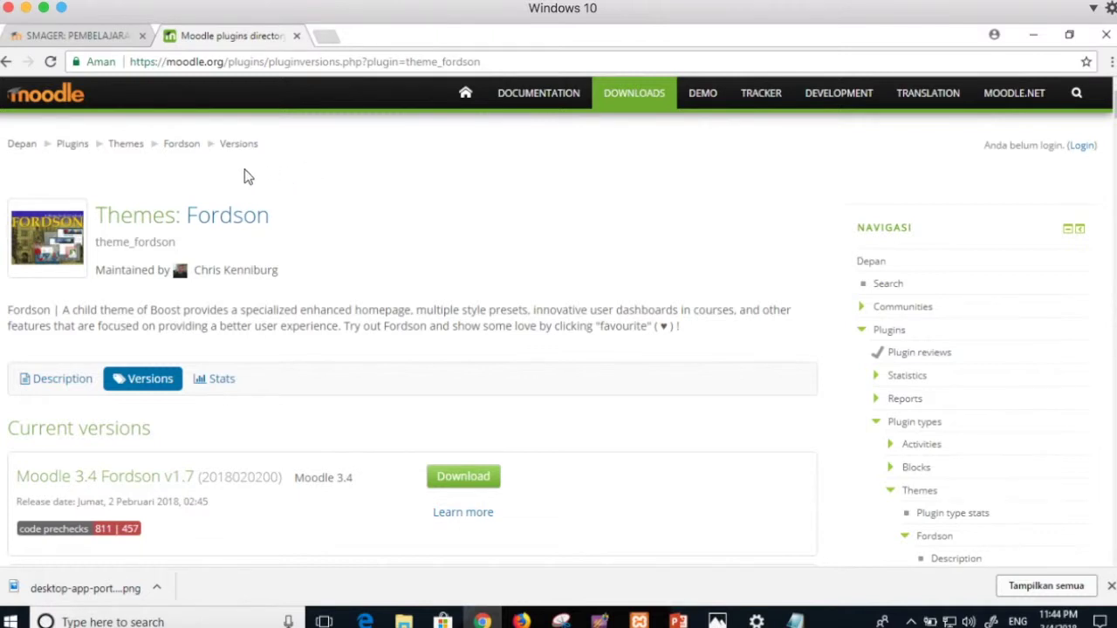
Download the Moodle 3.4 Fordson v1.7 package as theme_fordson_moodle34_2018020200.zip
scroll(271, 252, down, 2)
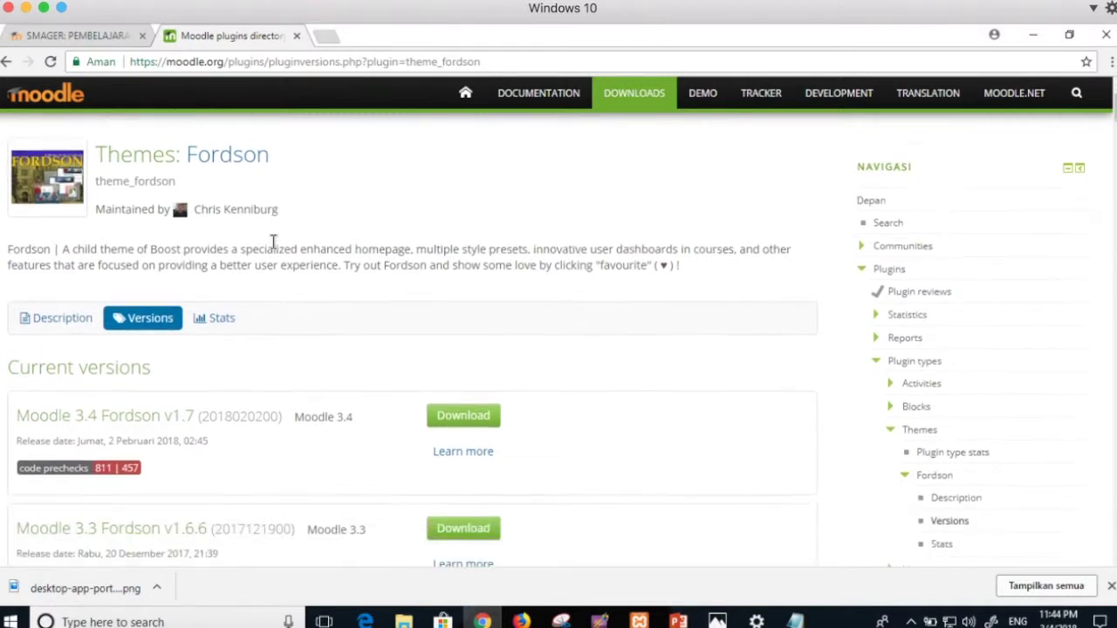
scroll(274, 240, up, 2)
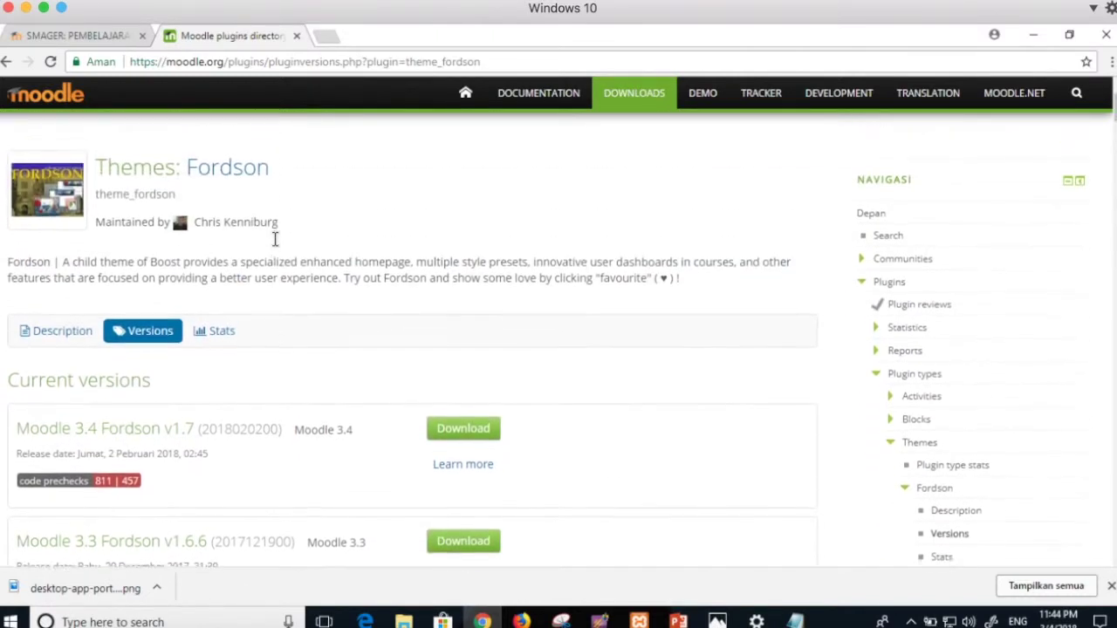
scroll(274, 243, down, 2)
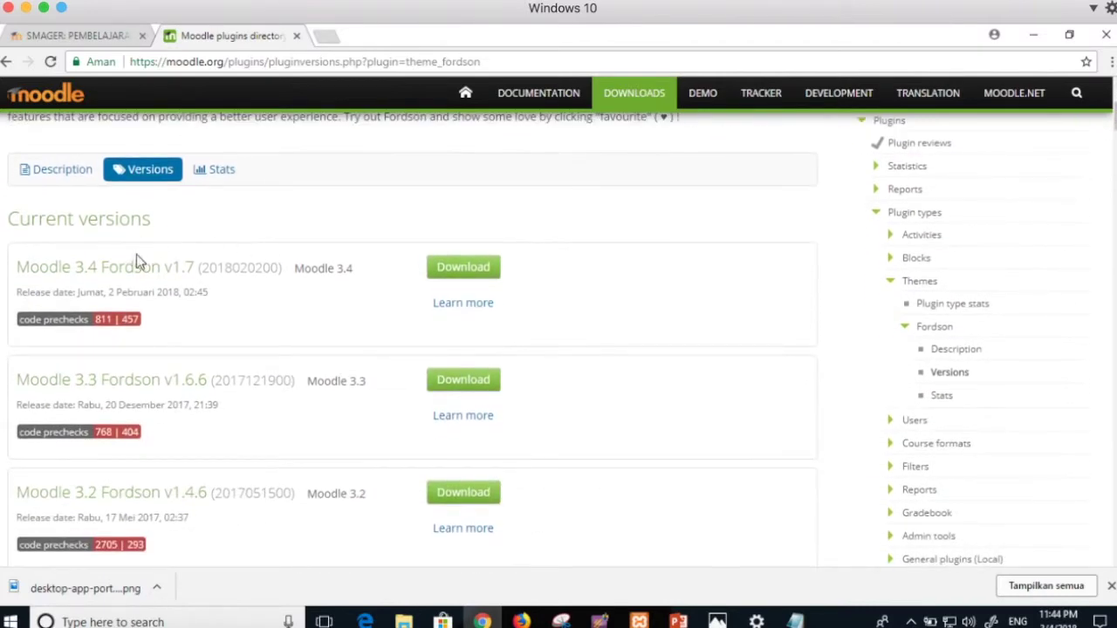
click(460, 276)
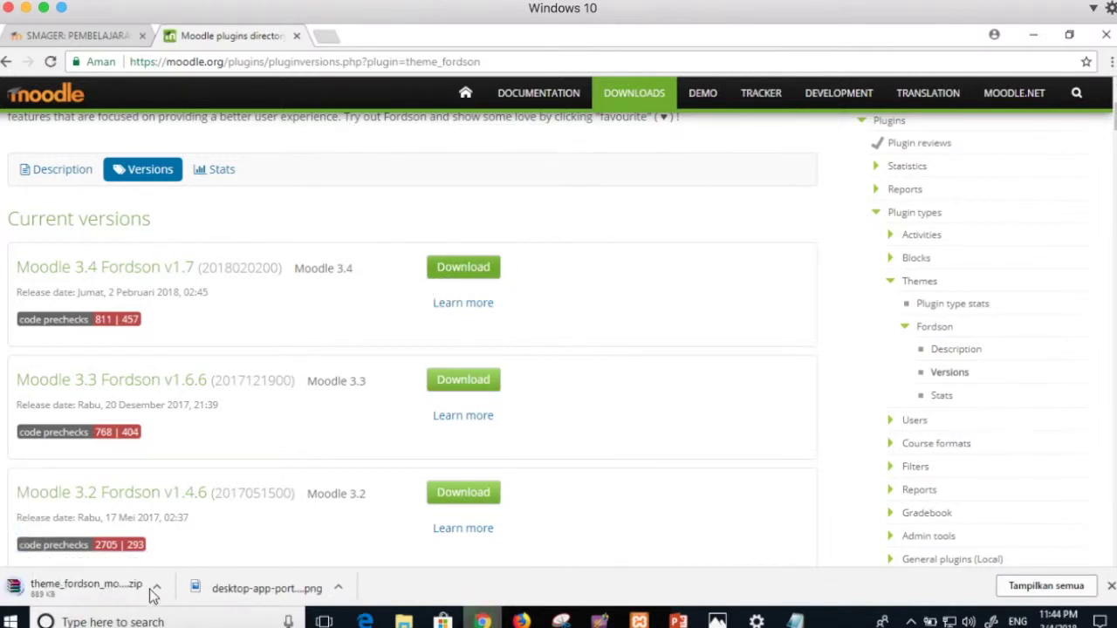
click(160, 592)
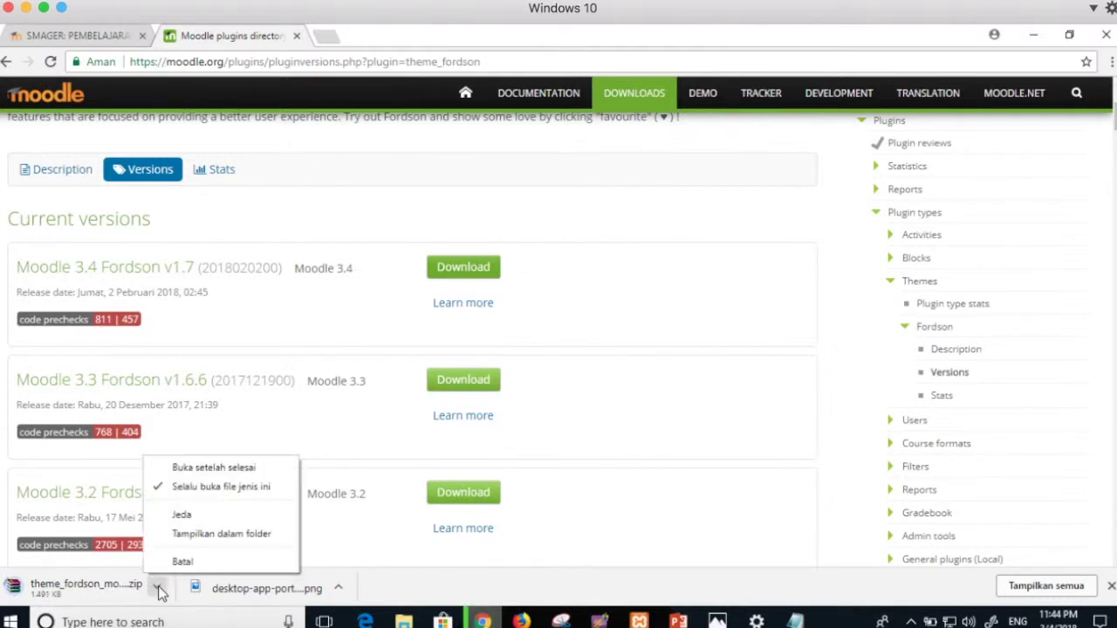
click(396, 554)
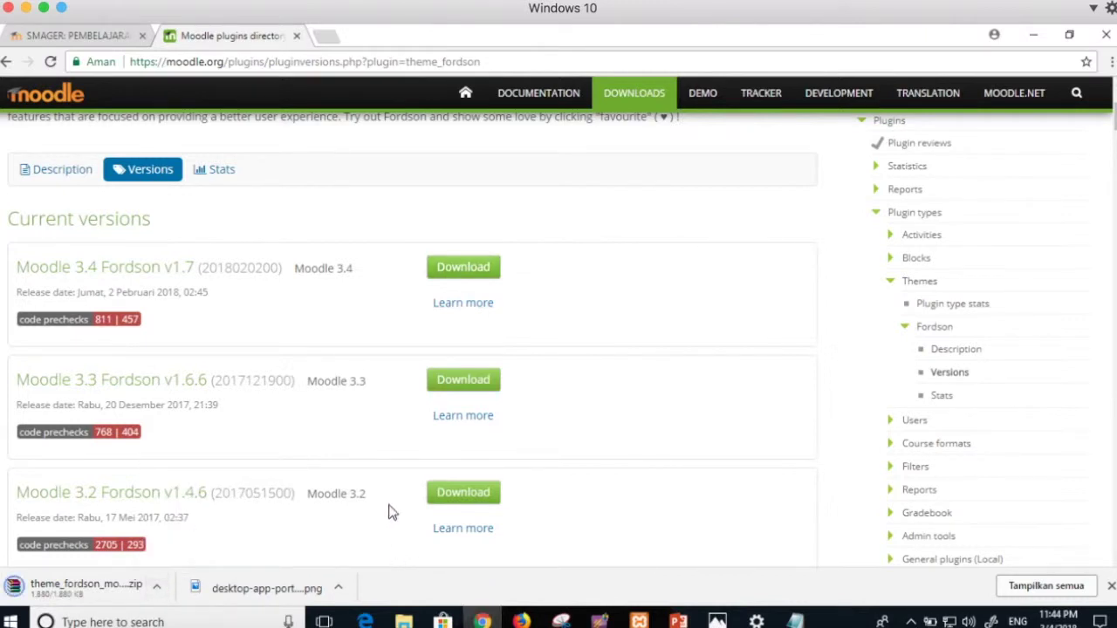
Inspect the theme_fordson zip in WinRAR from the Video Template fordson folder, then close it
click(404, 621)
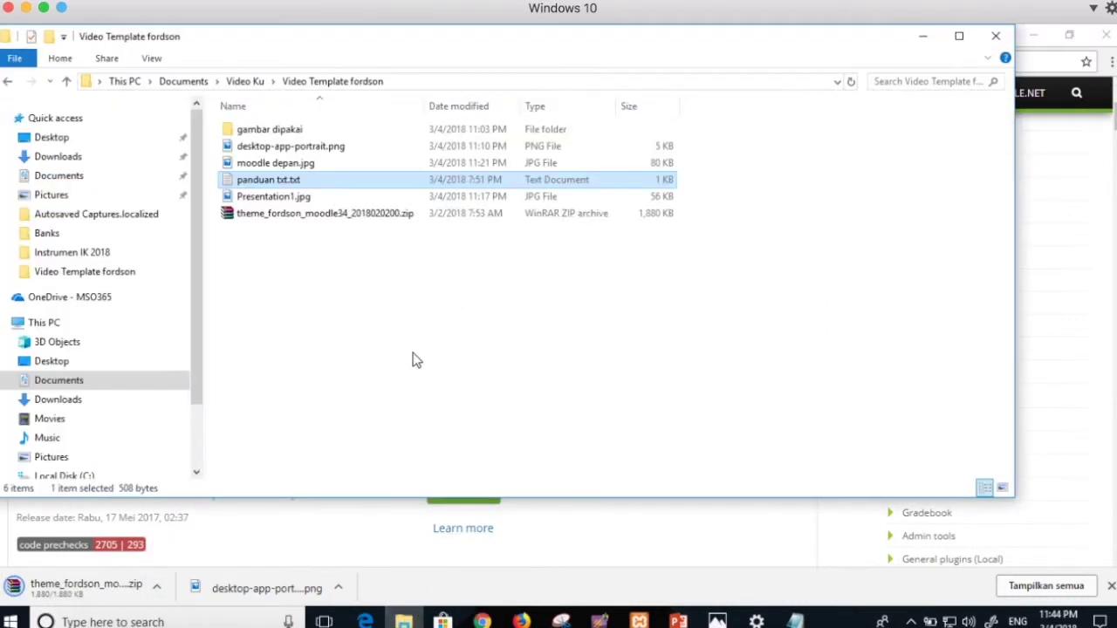
double_click(310, 213)
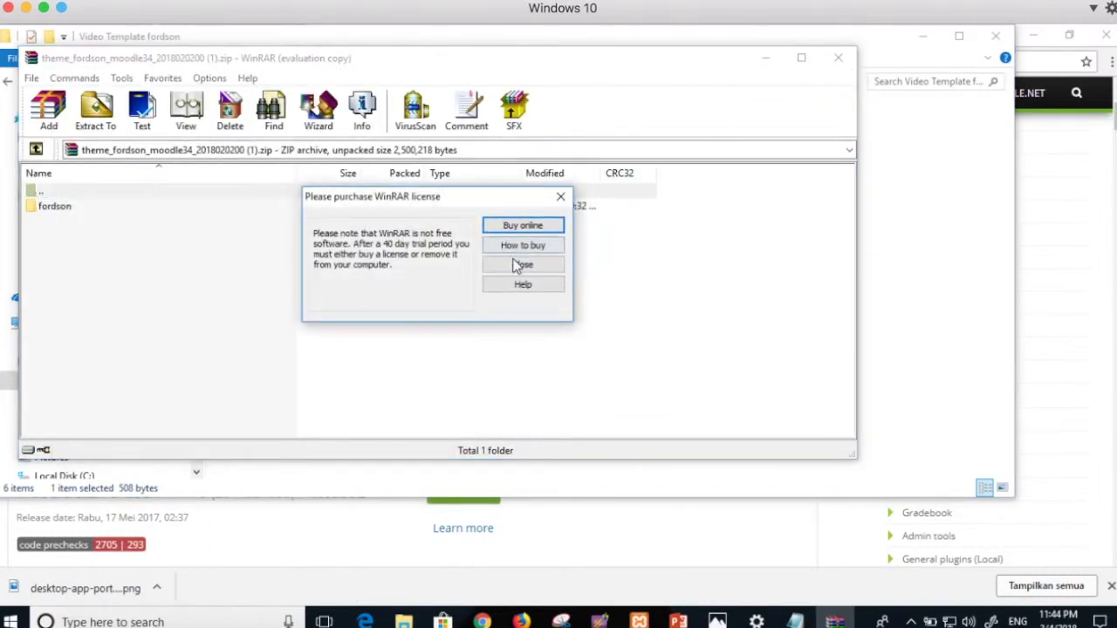
click(520, 269)
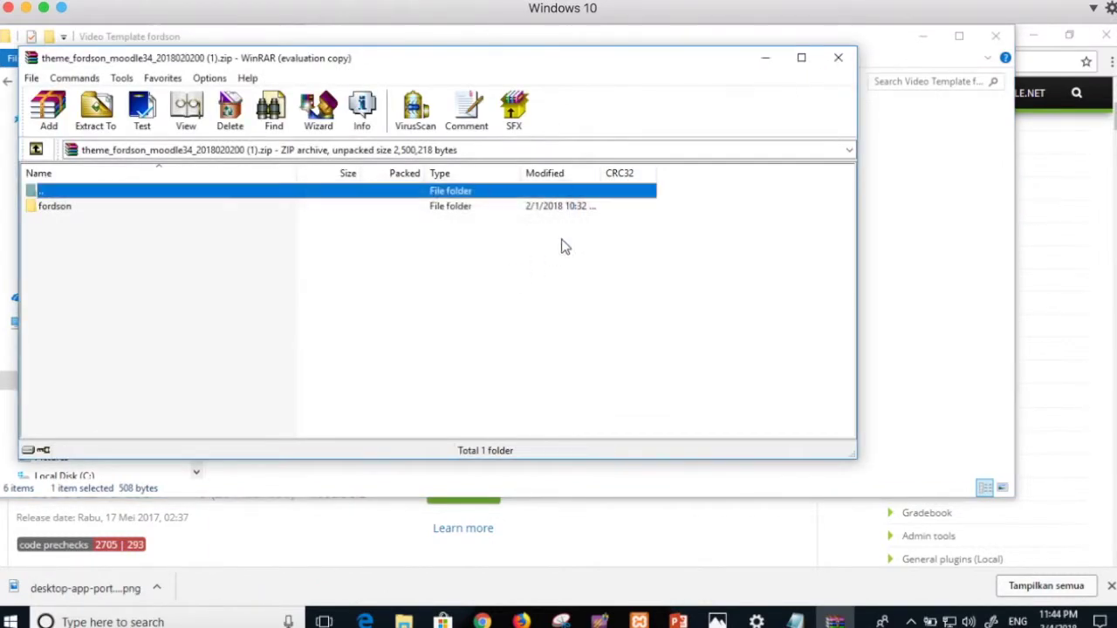
click(839, 59)
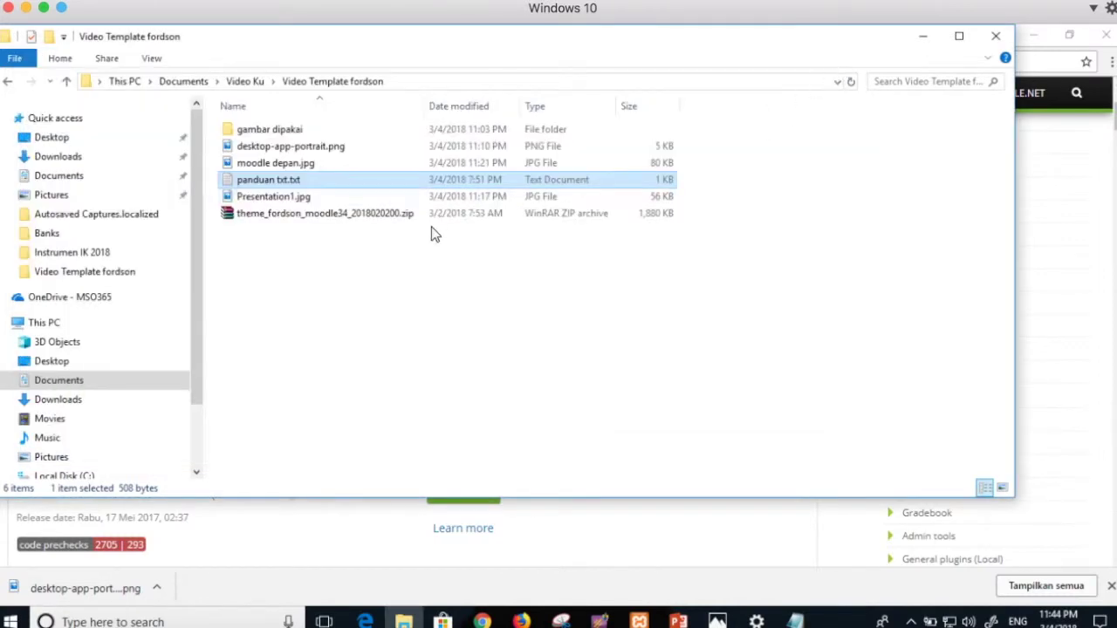
Extract the theme_fordson zip into its suggested folder using WinRAR's Extract files
click(319, 217)
right_click(307, 222)
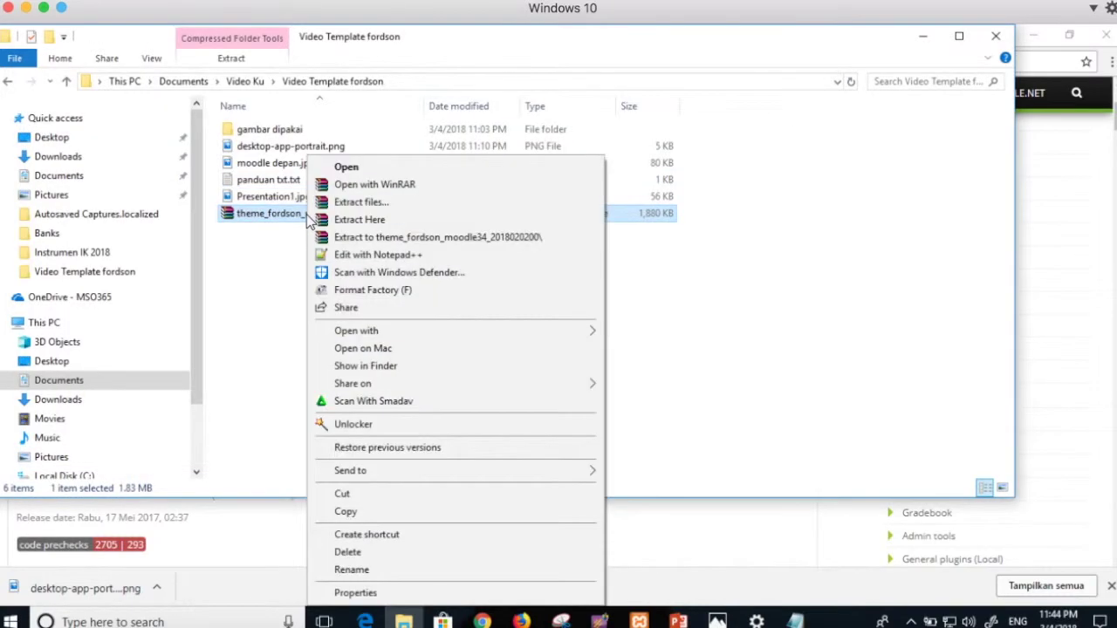
click(371, 203)
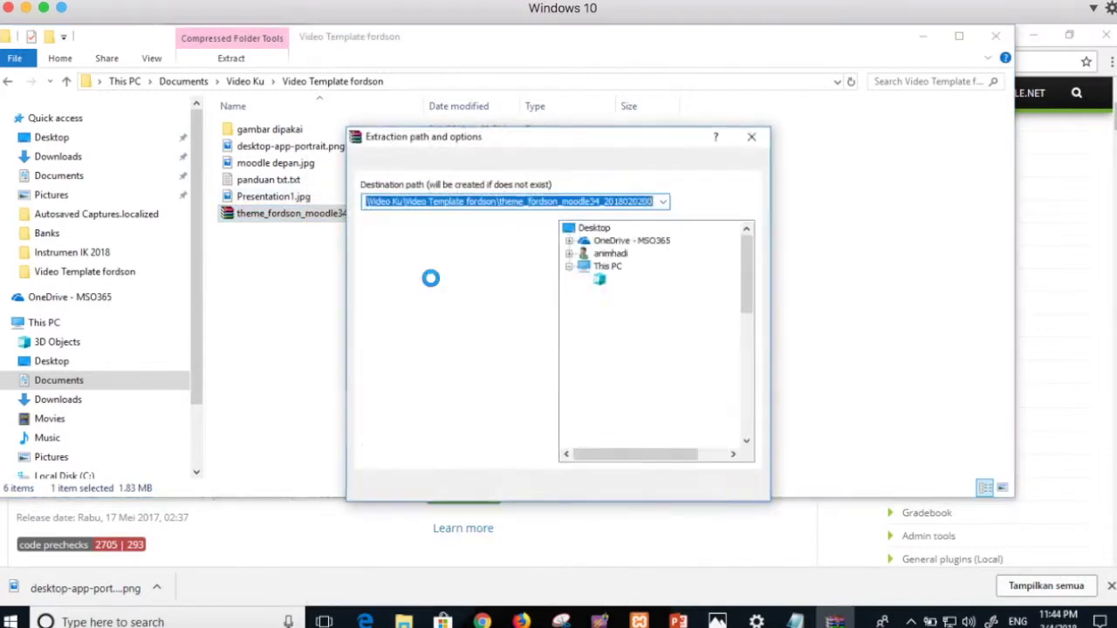
click(606, 488)
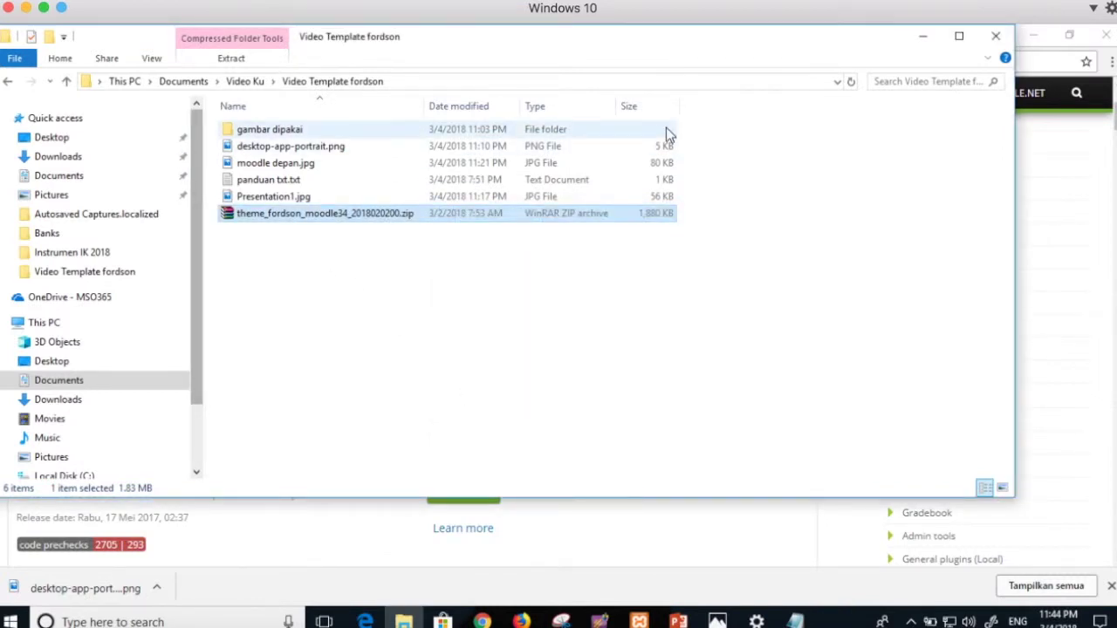
click(922, 39)
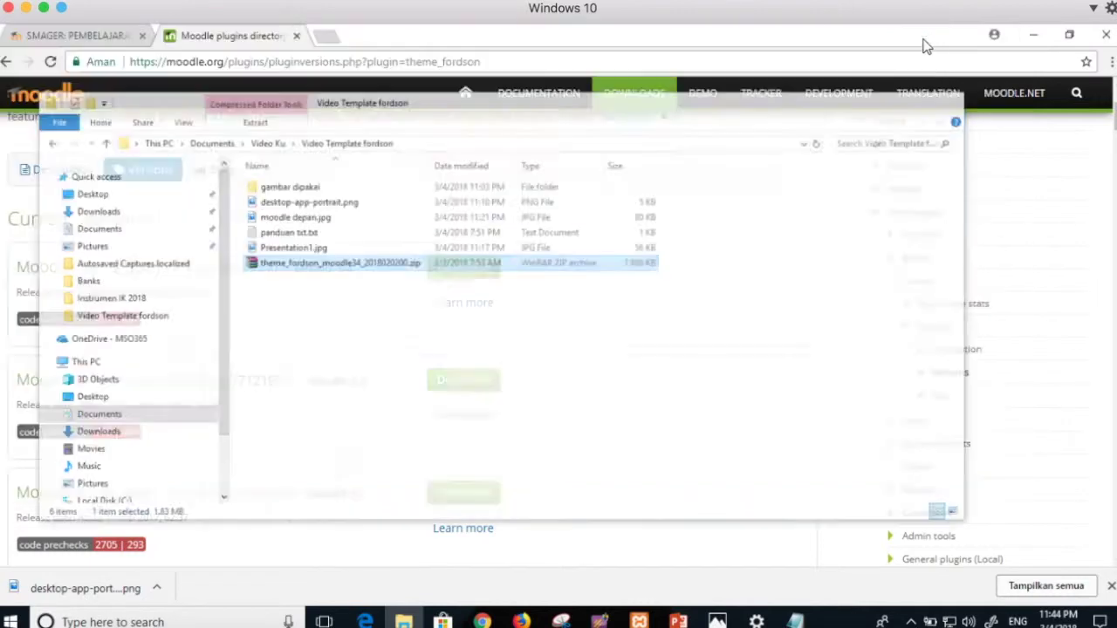
Close the plugins directory tab and review the panduan txt.txt installation guide in Notepad
click(296, 37)
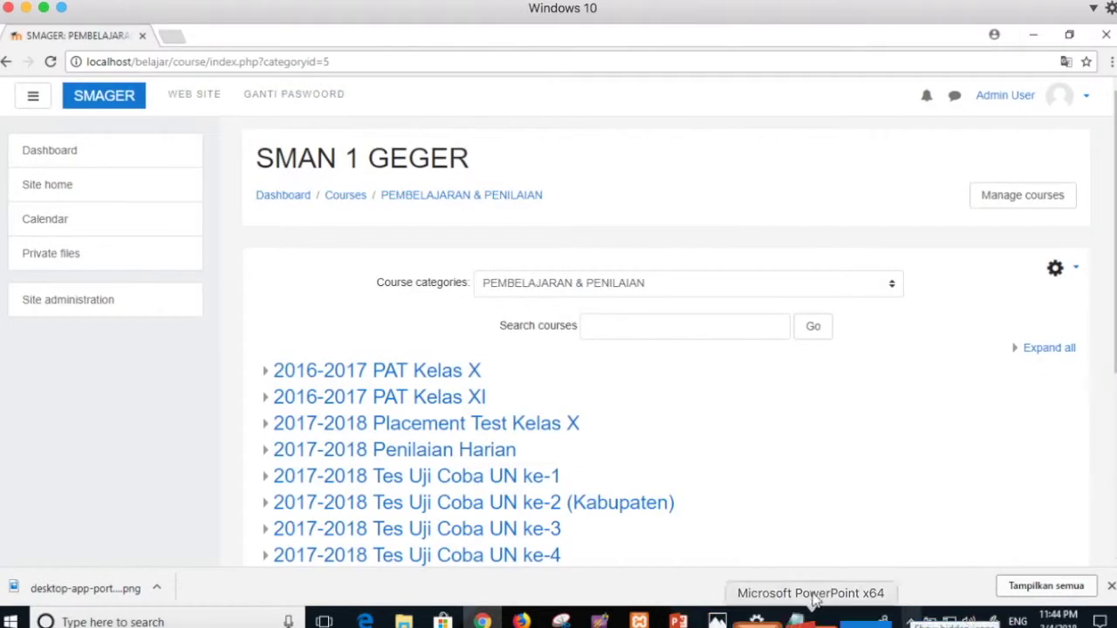
mouse_move(796, 620)
click(742, 568)
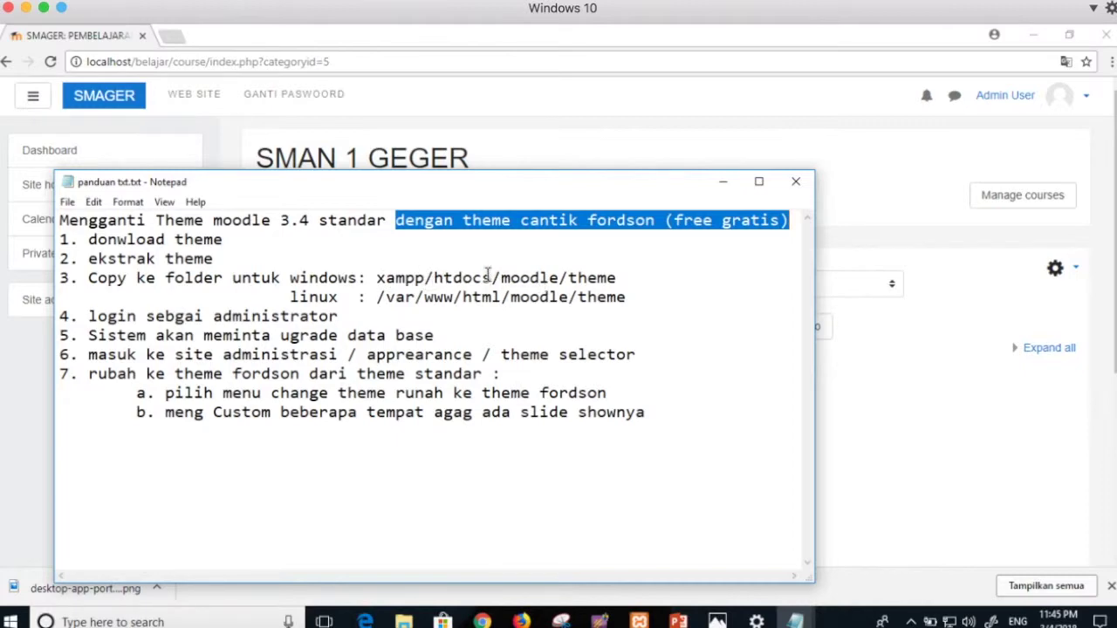
click(403, 622)
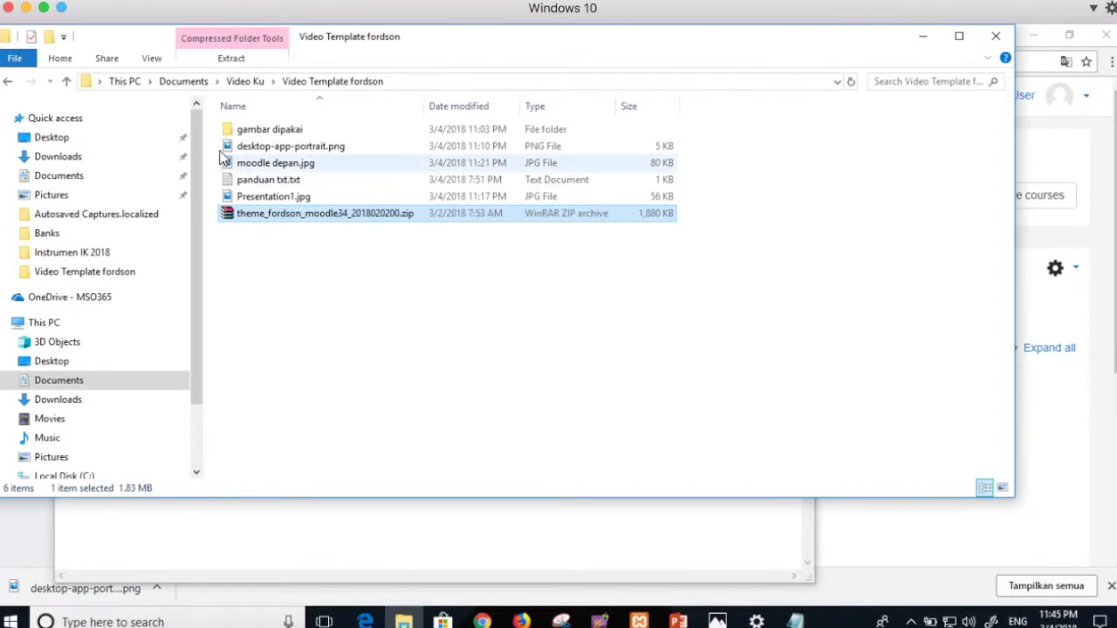
click(255, 84)
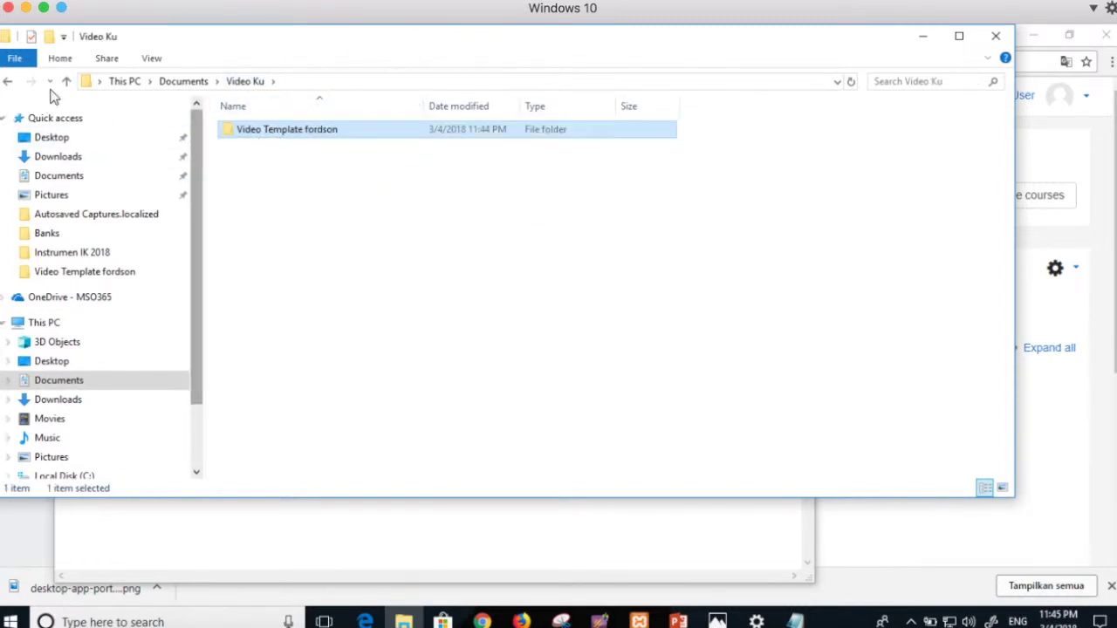
double_click(275, 133)
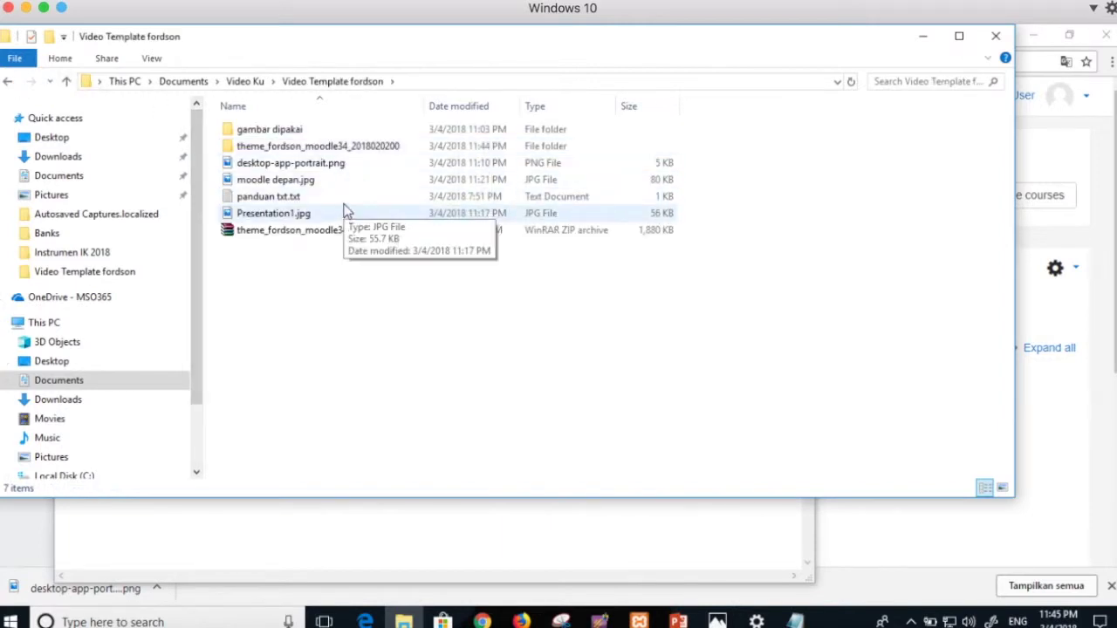
double_click(325, 147)
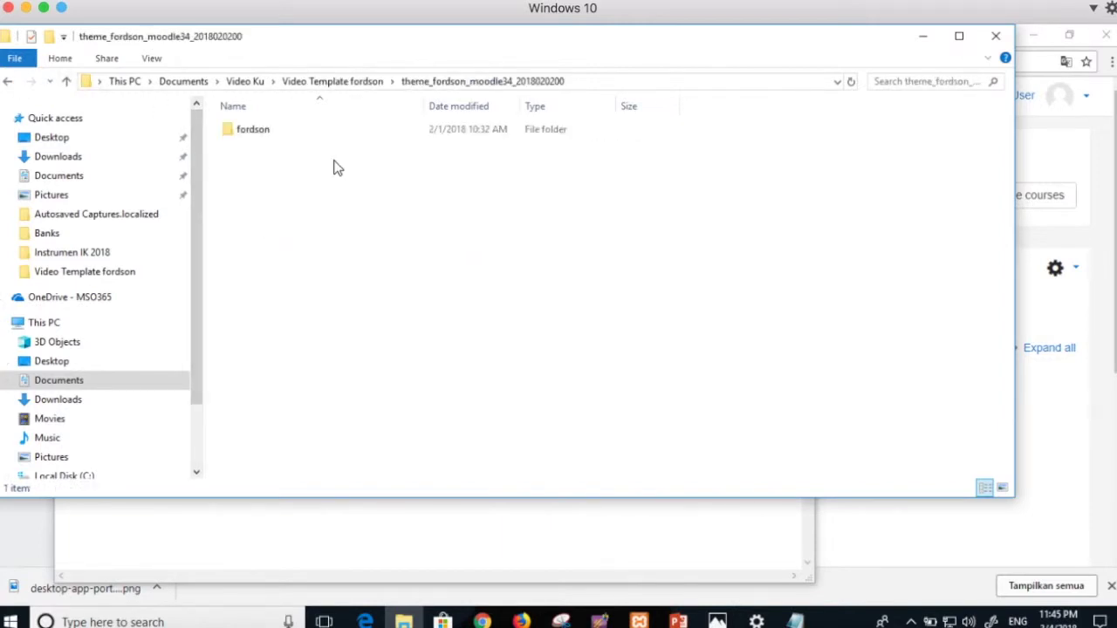
click(268, 135)
right_click(267, 135)
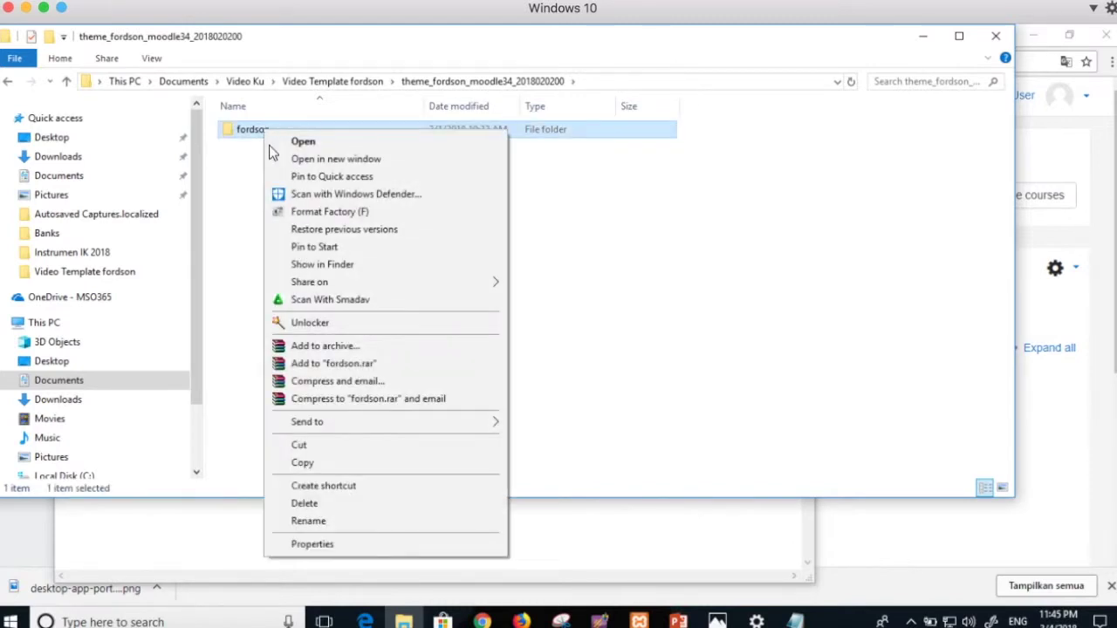
click(315, 460)
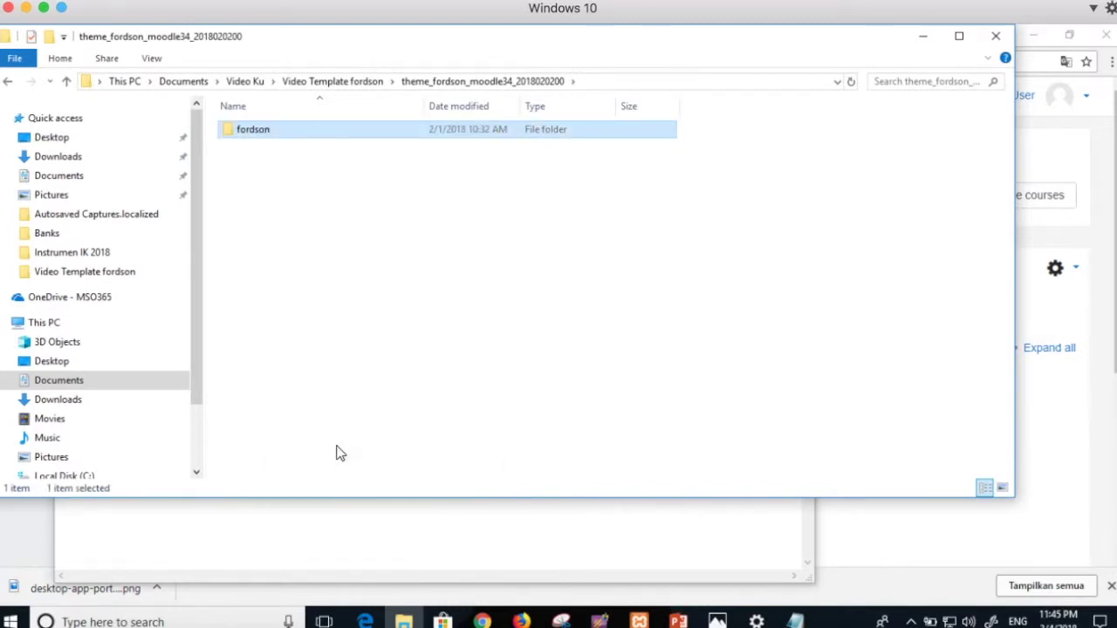
Navigate to the C:\xampp\htdocs\belajar site folder
click(69, 327)
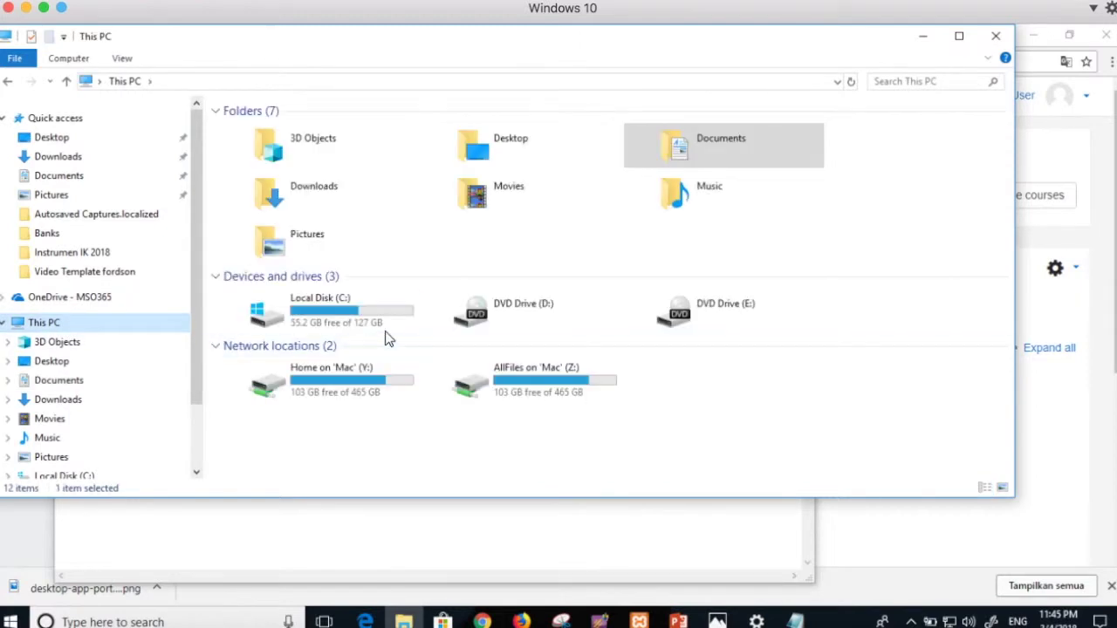
double_click(346, 323)
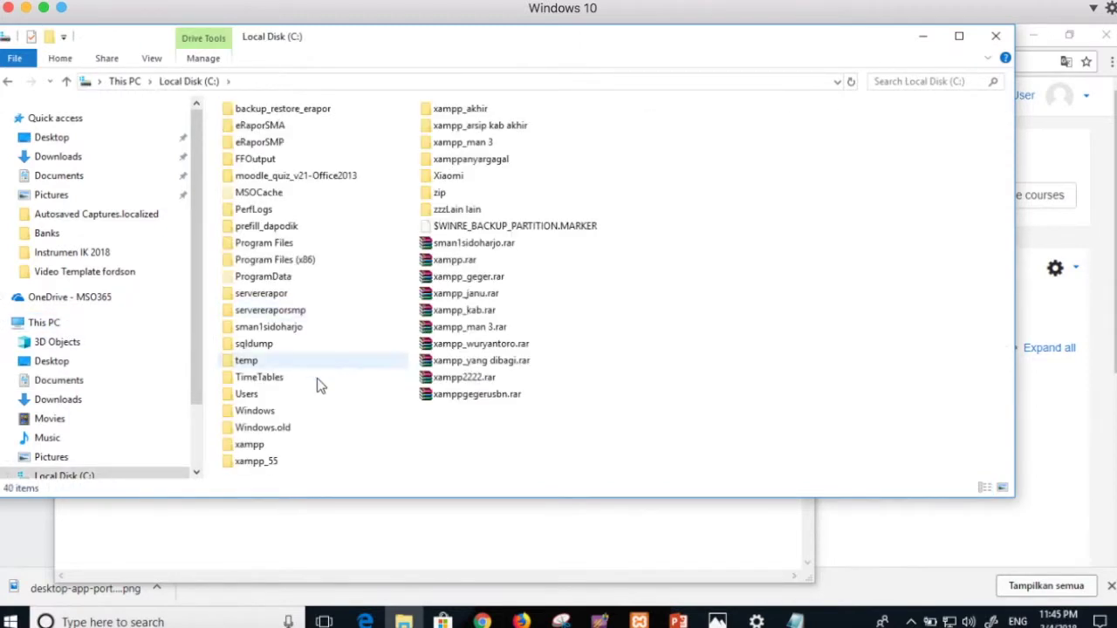
double_click(248, 444)
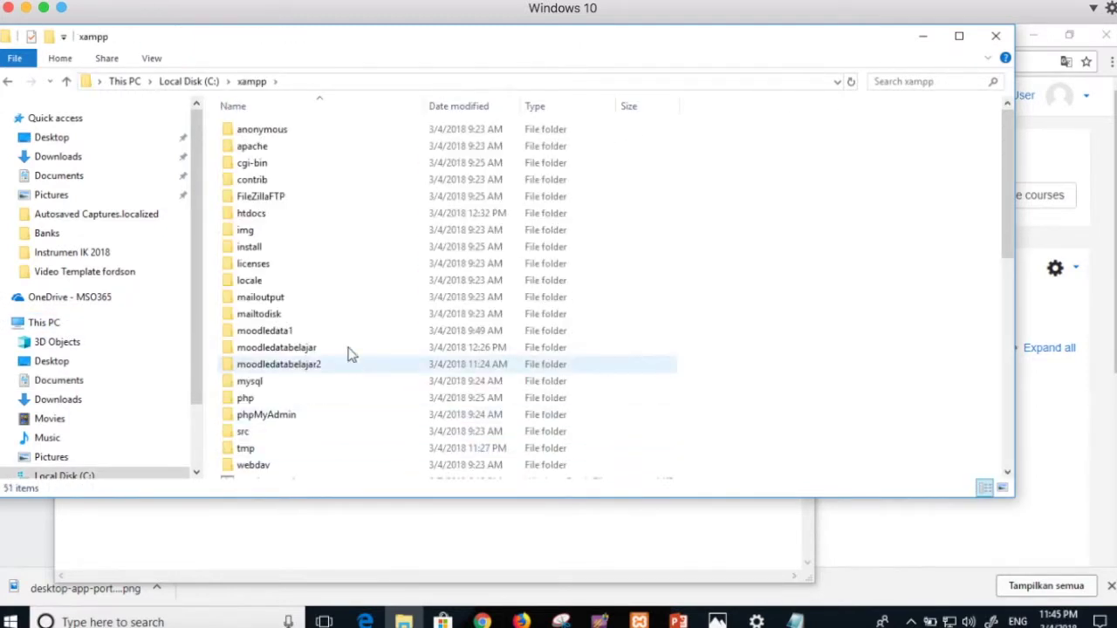
double_click(262, 218)
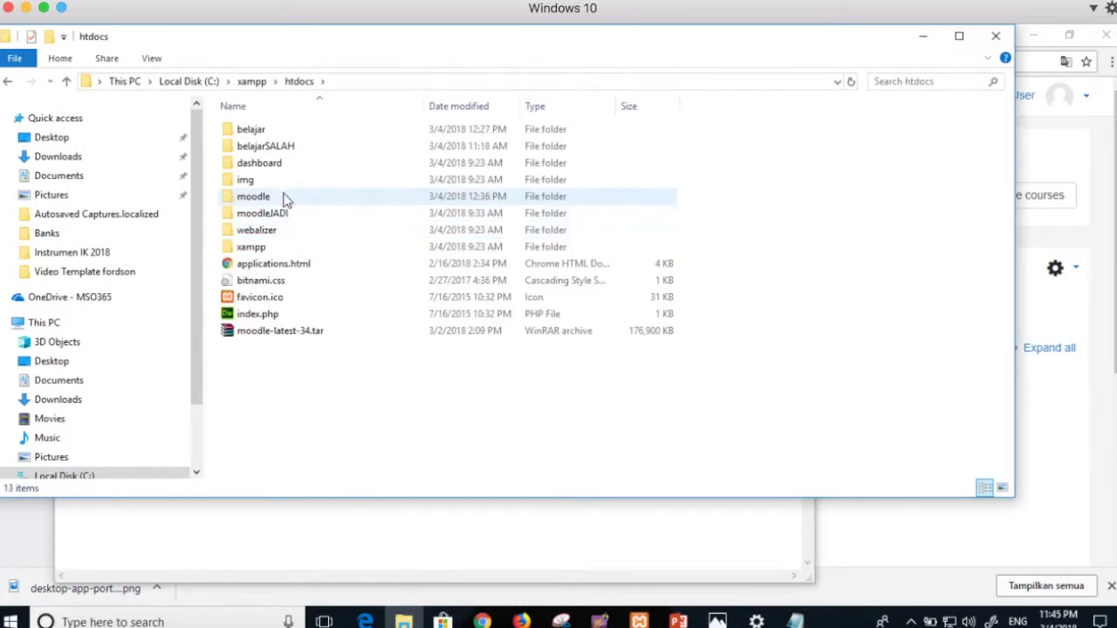
double_click(254, 131)
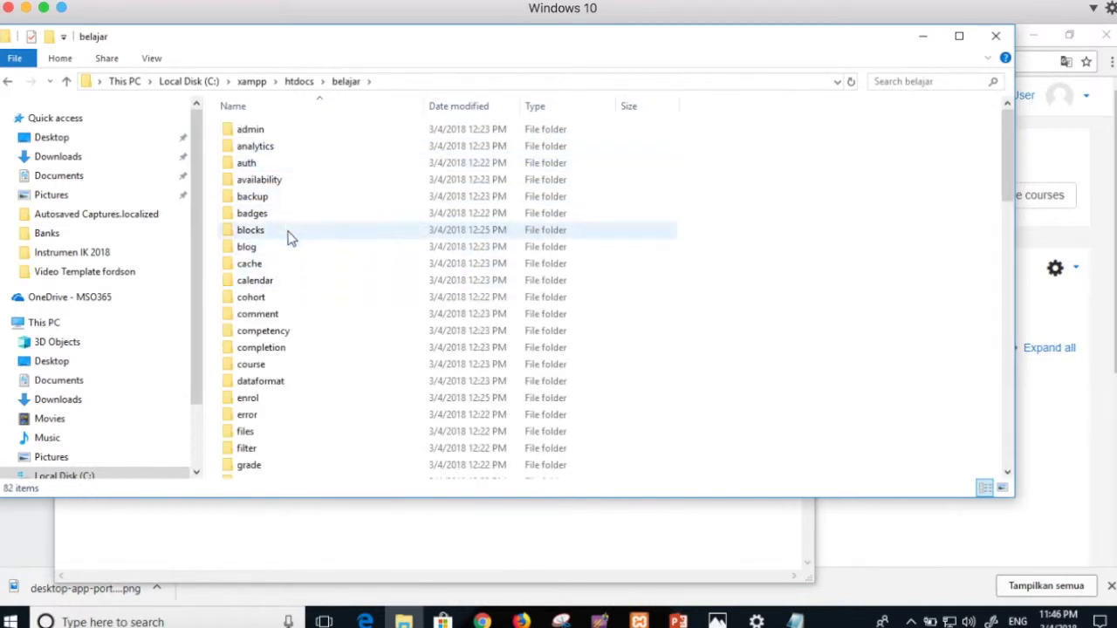
Paste the fordson folder into belajar\theme alongside boost, clean and more
scroll(292, 281, down, 5)
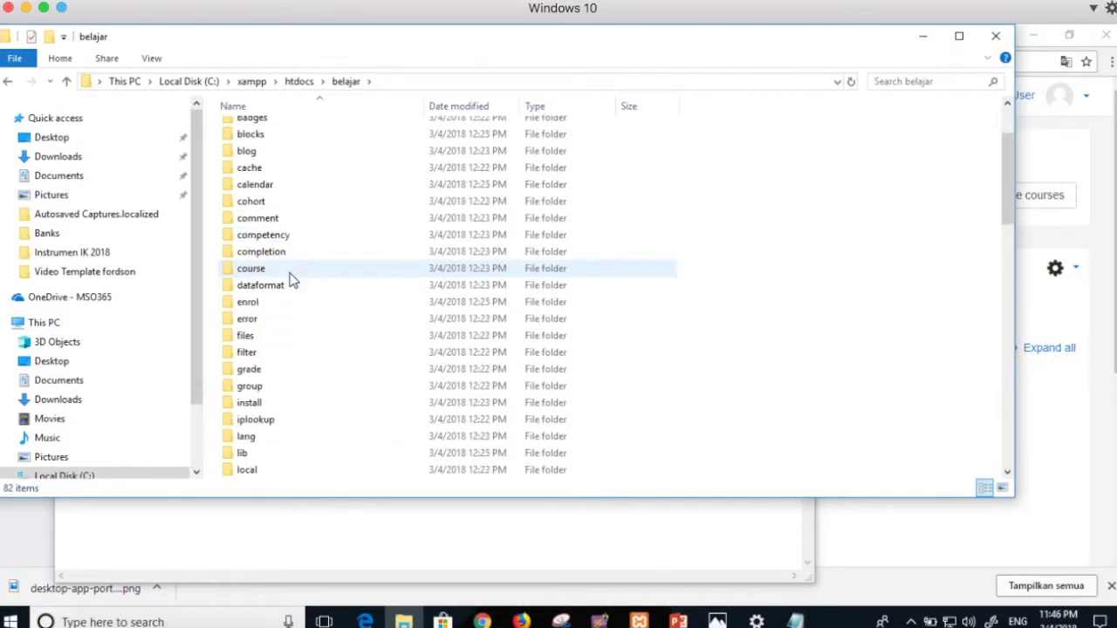
scroll(292, 280, down, 6)
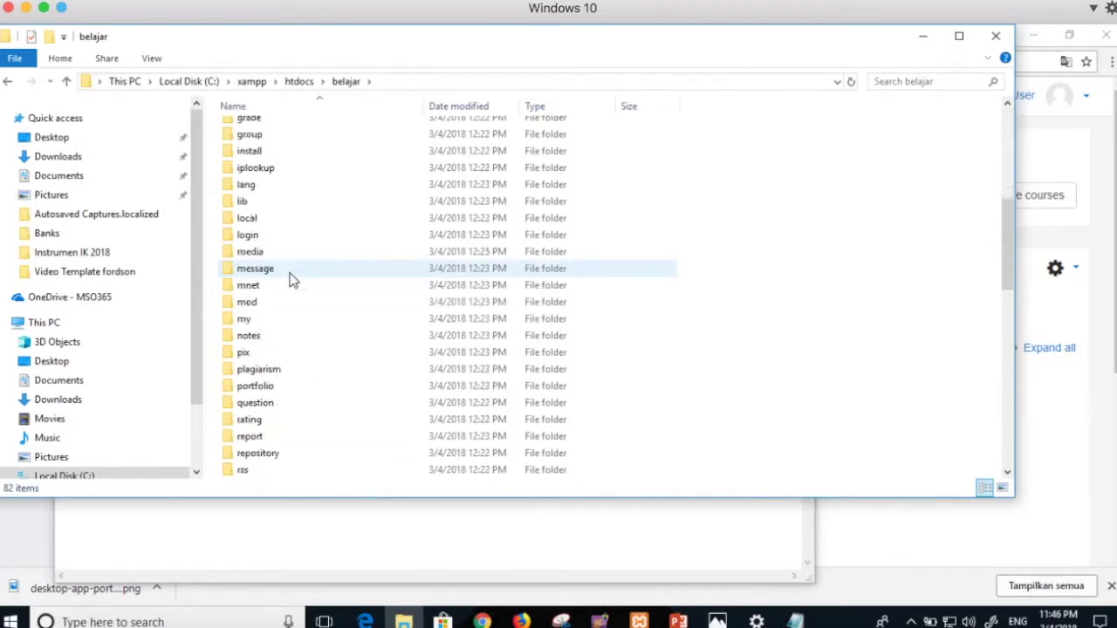
scroll(297, 288, down, 1)
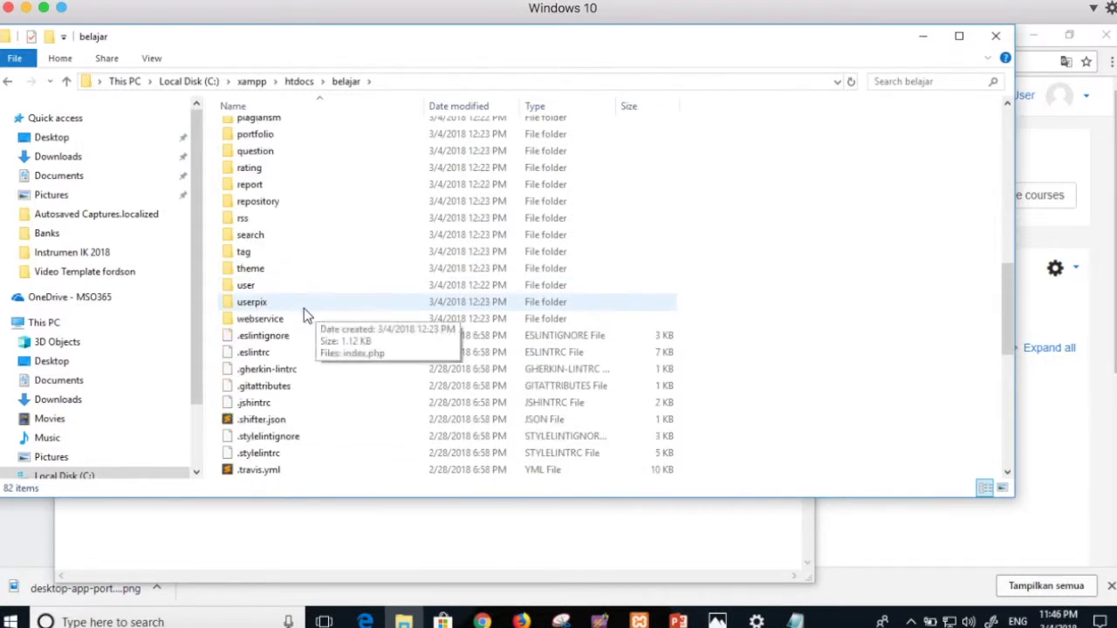
double_click(261, 272)
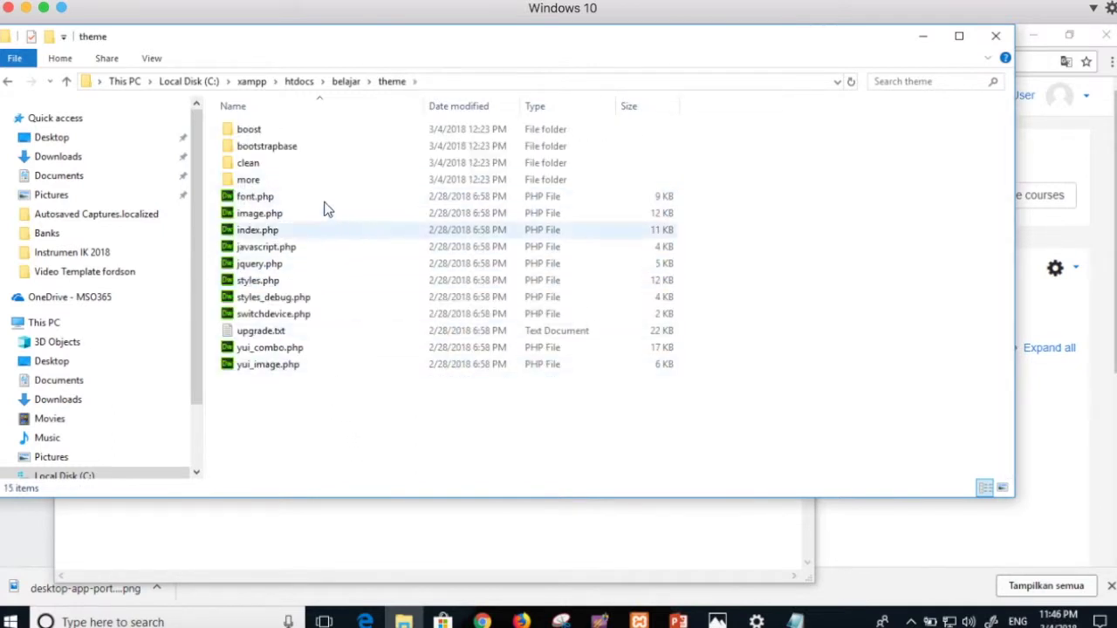
right_click(341, 435)
click(387, 316)
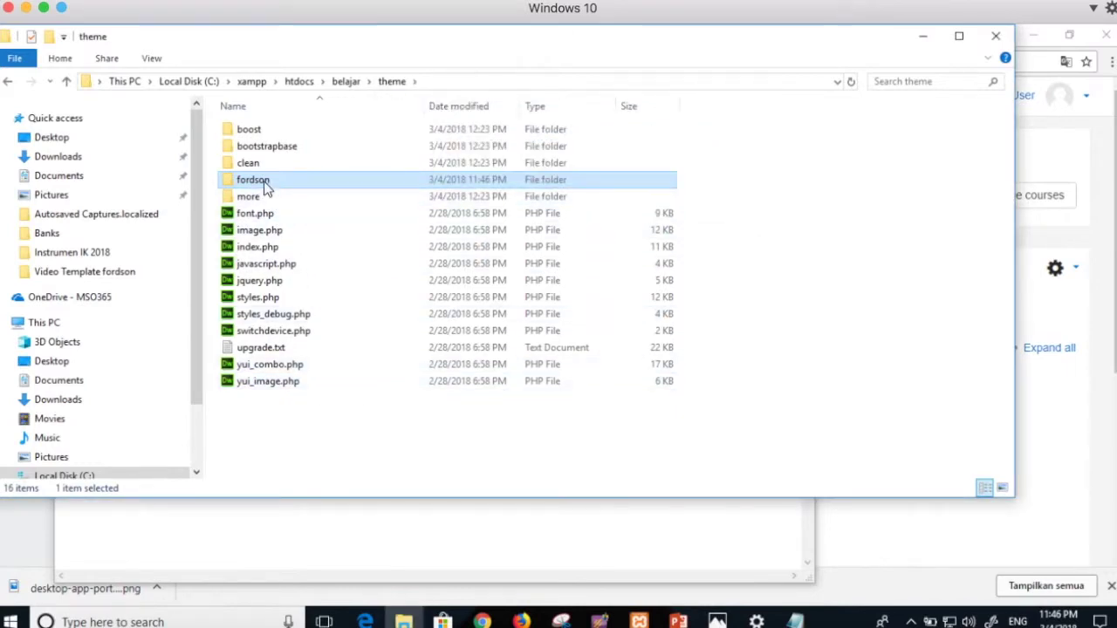
Load the Moodle site at localhost/belajar and bring up its login form
click(922, 36)
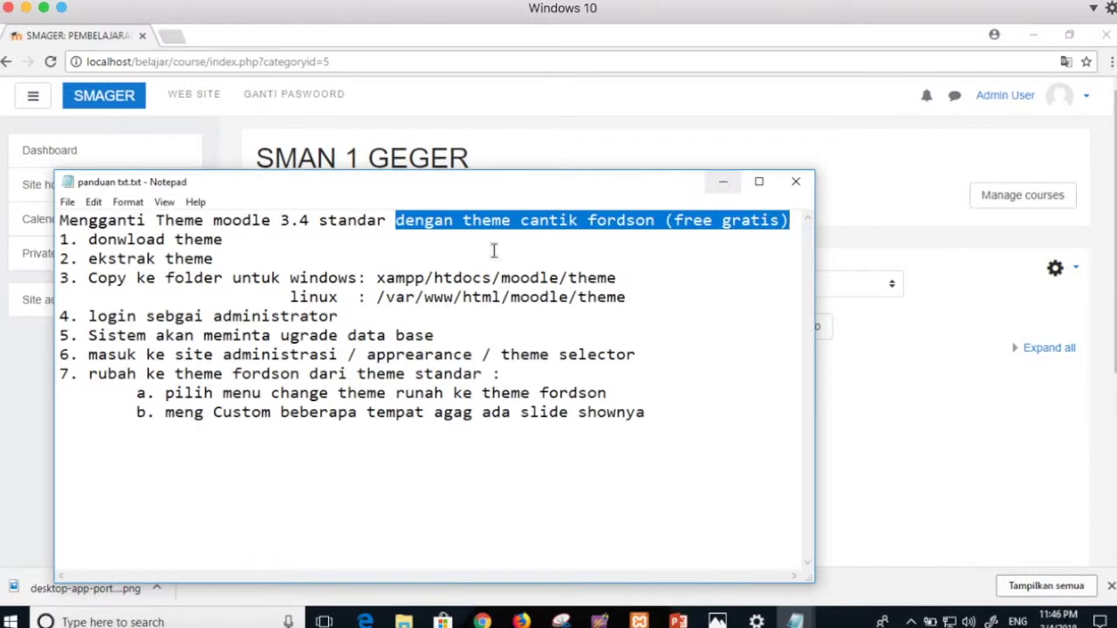
click(722, 183)
scroll(393, 155, down, 3)
scroll(394, 154, up, 3)
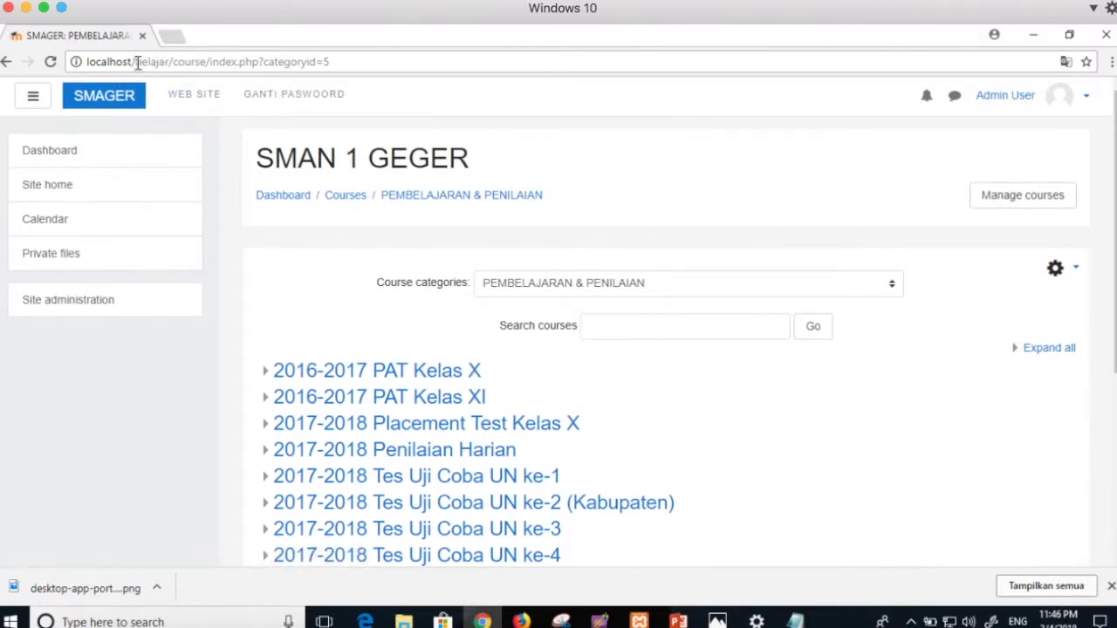
drag(357, 62, 74, 66)
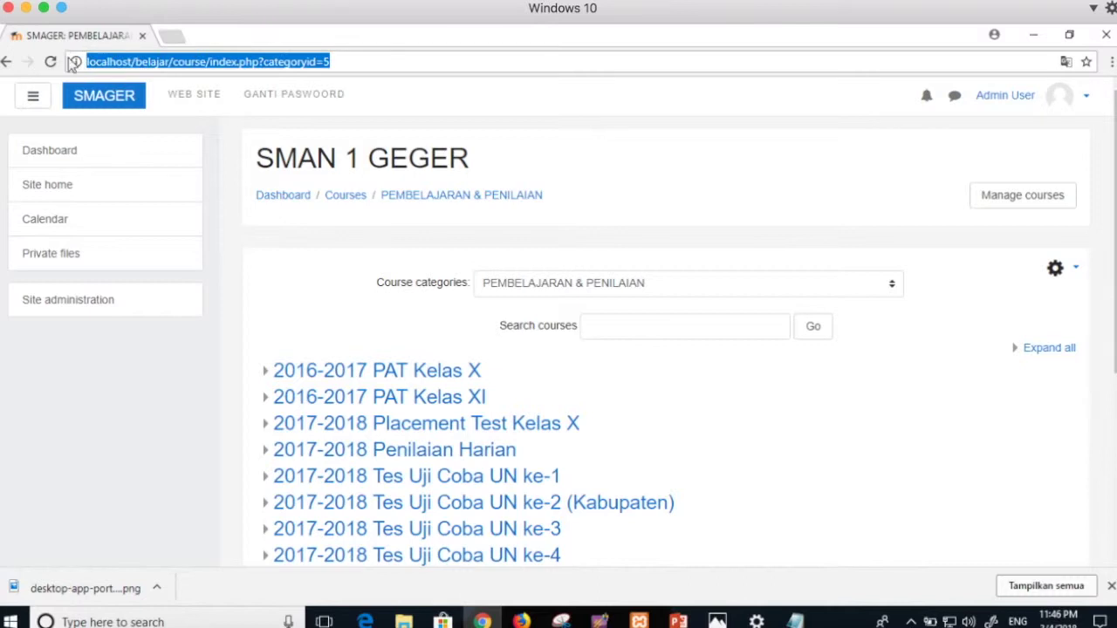
text(localh)
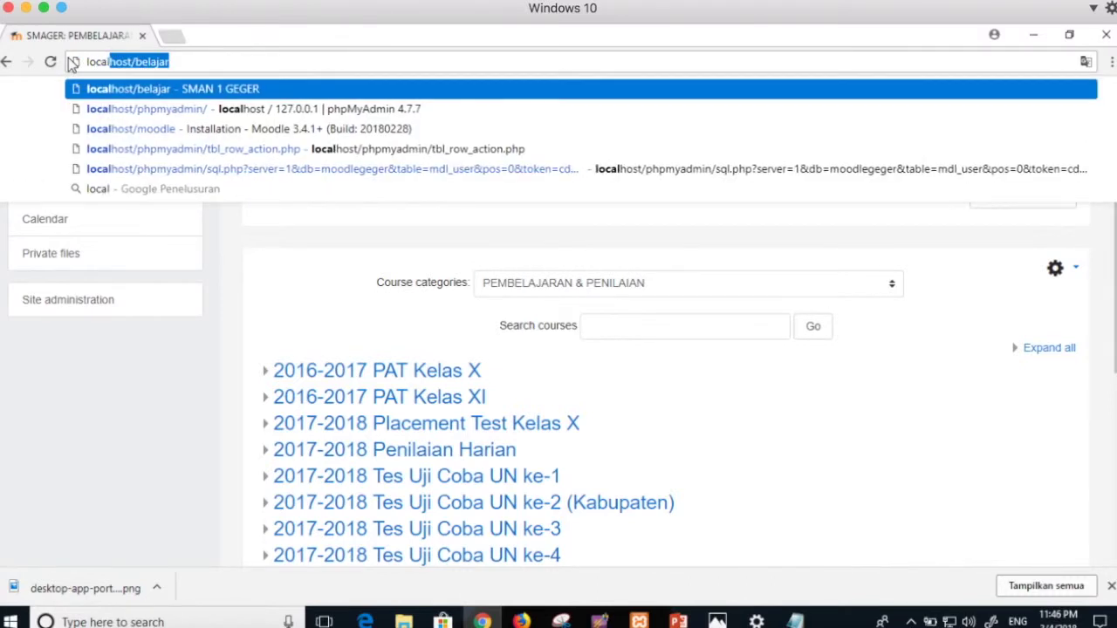
text(ost)
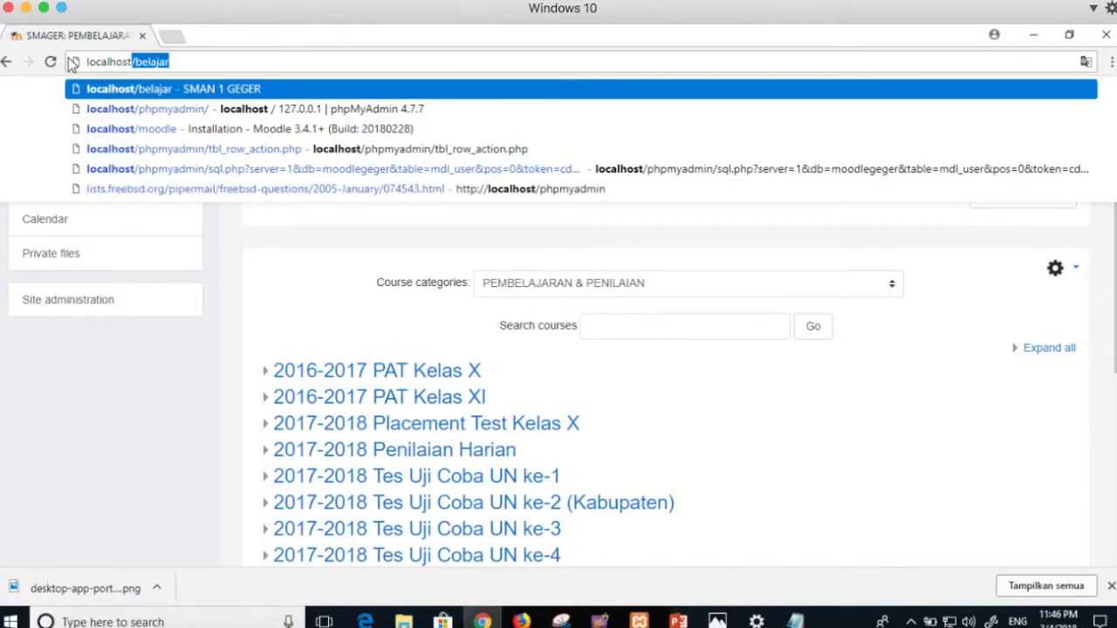
text(/belajar/)
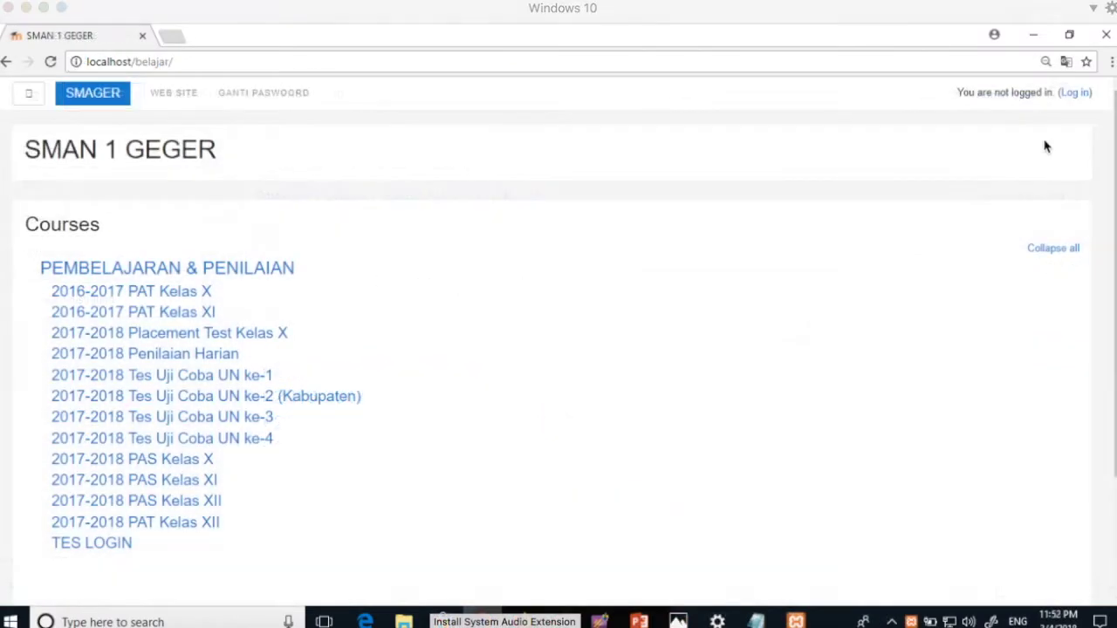
click(1078, 94)
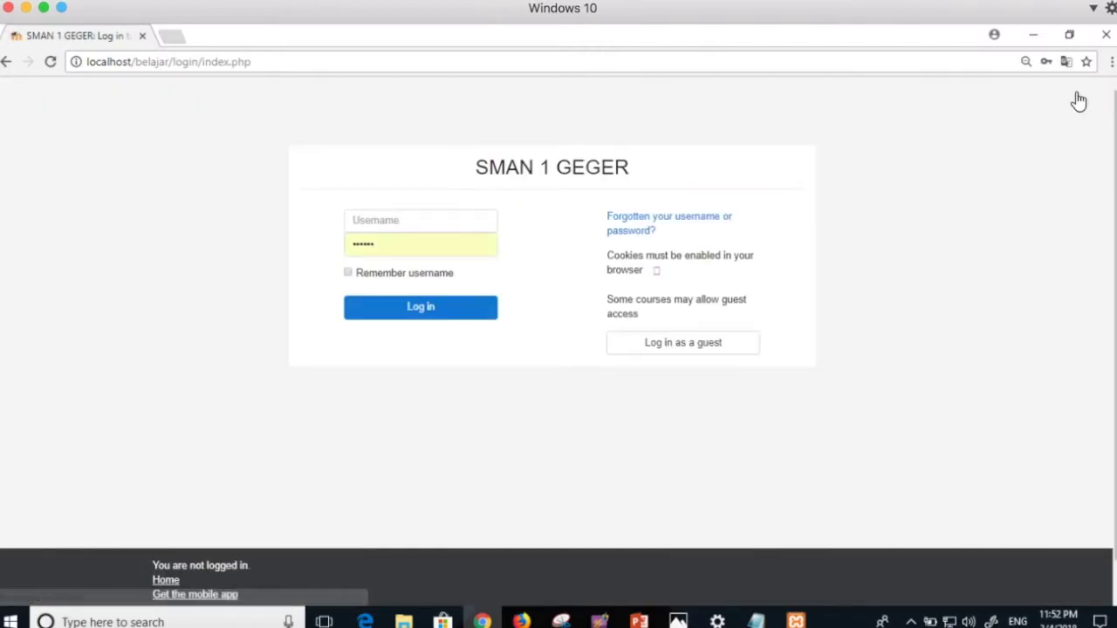
Sign in with the administrator username and password
click(397, 220)
text(am)
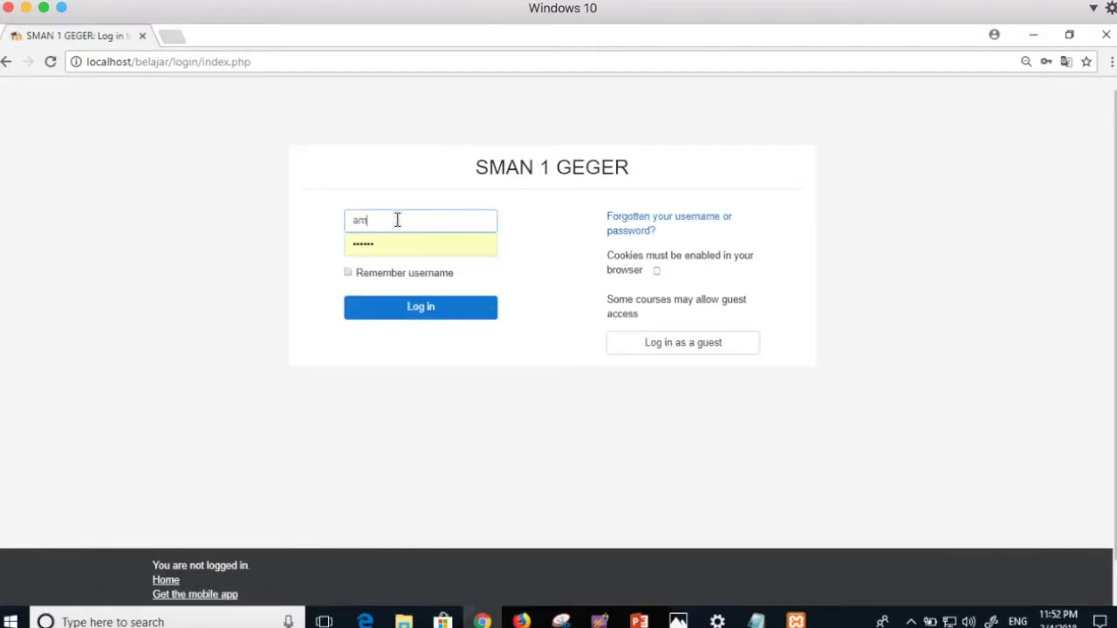
double_click(369, 241)
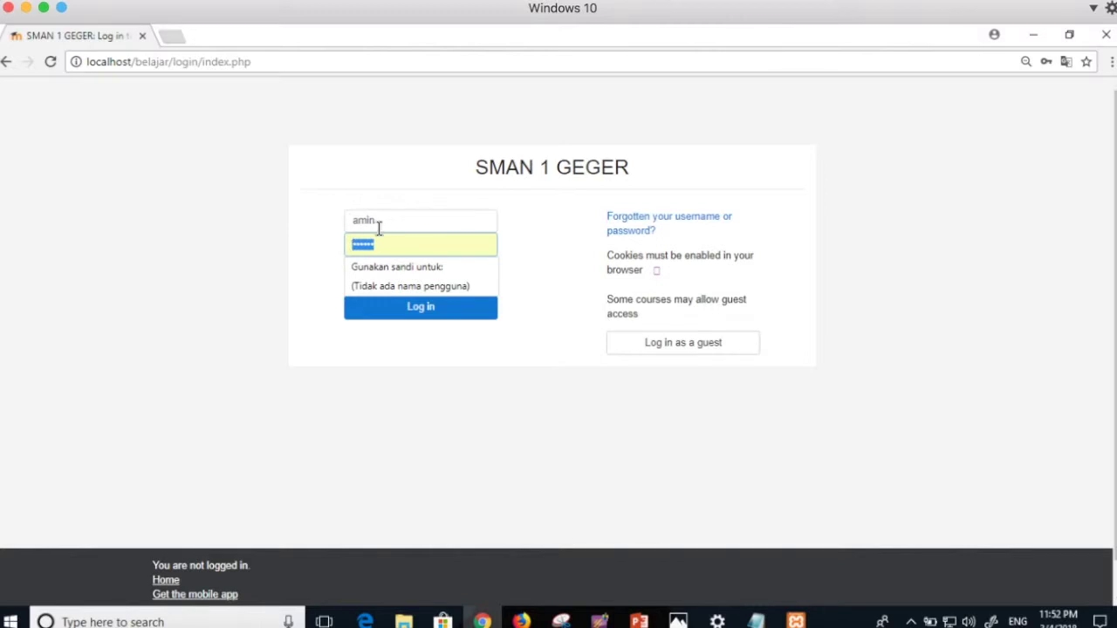
double_click(384, 224)
text(adm)
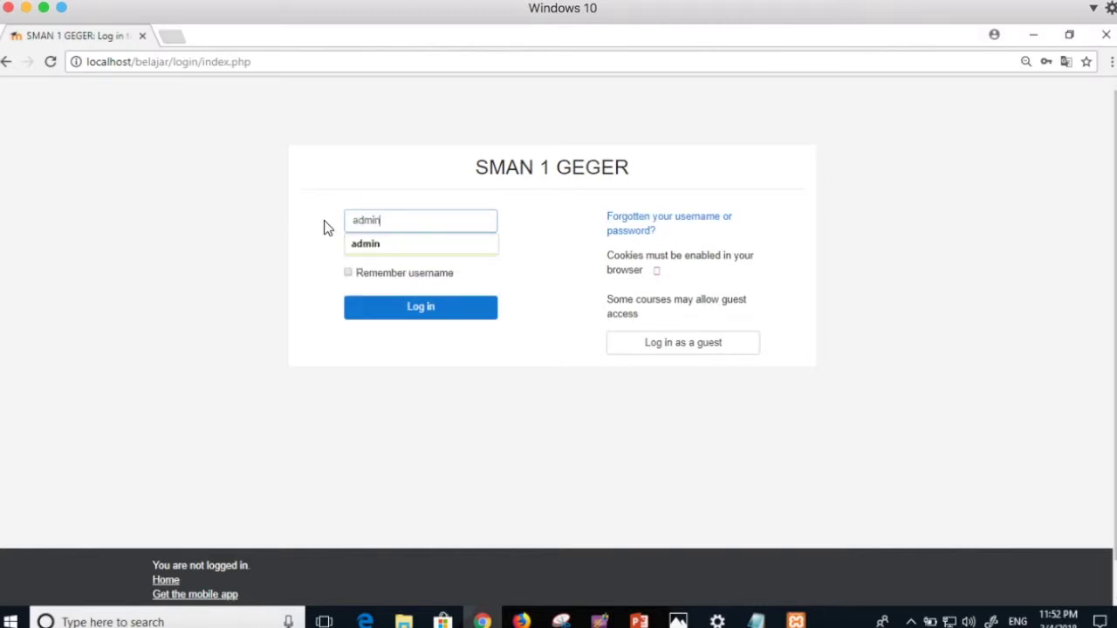
click(411, 243)
double_click(409, 247)
text(a)
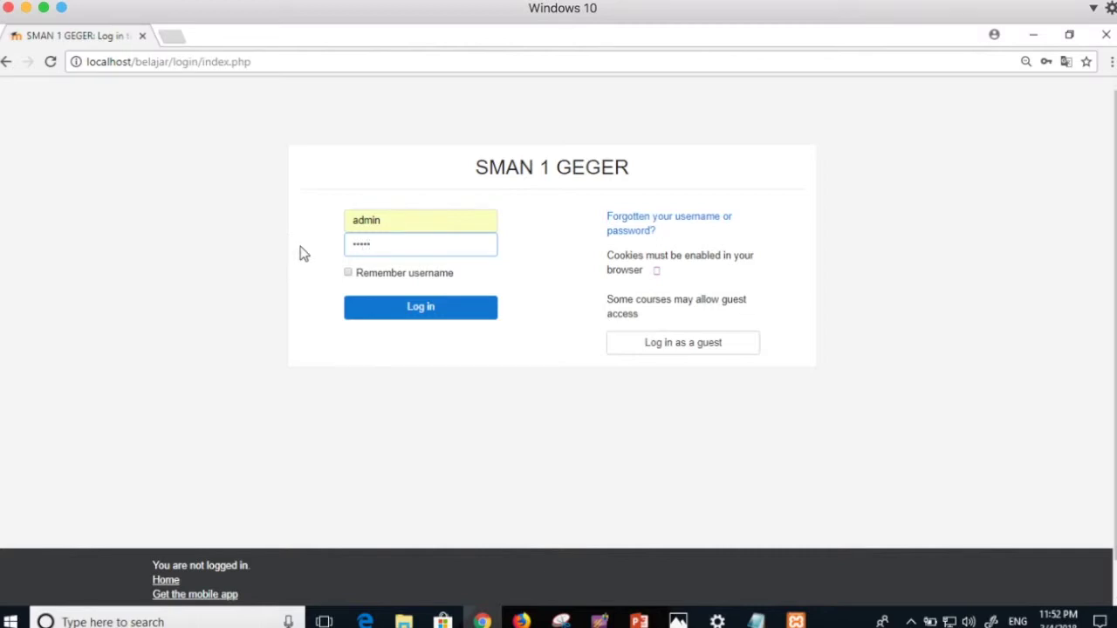
click(419, 317)
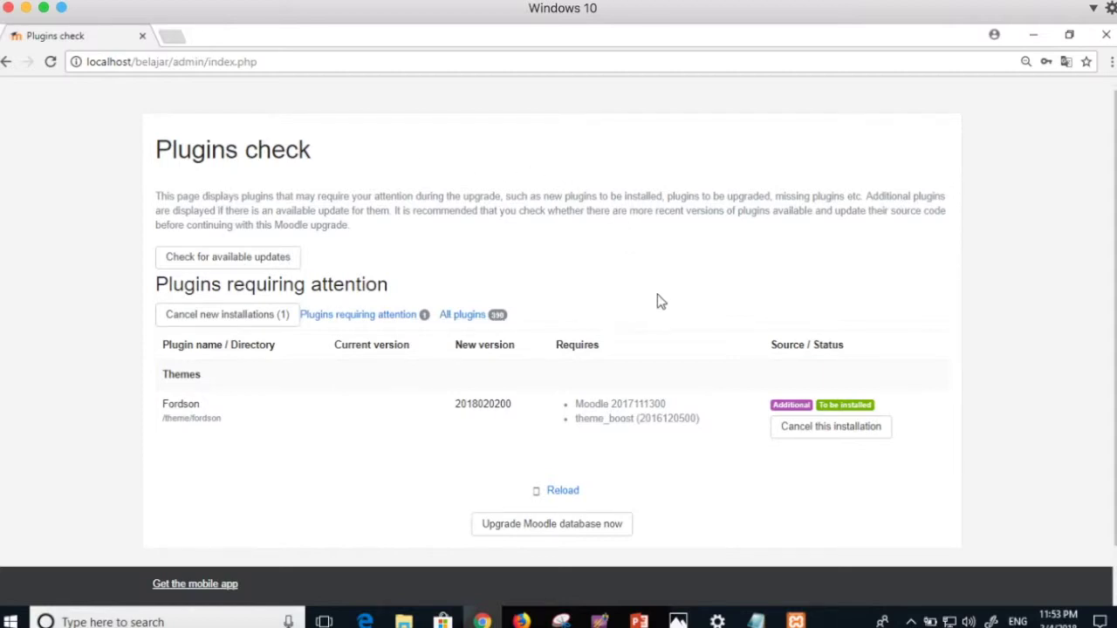
Upgrade the Moodle database to install theme_fordson and continue after its Success message
scroll(654, 301, down, 1)
scroll(659, 301, up, 1)
click(530, 528)
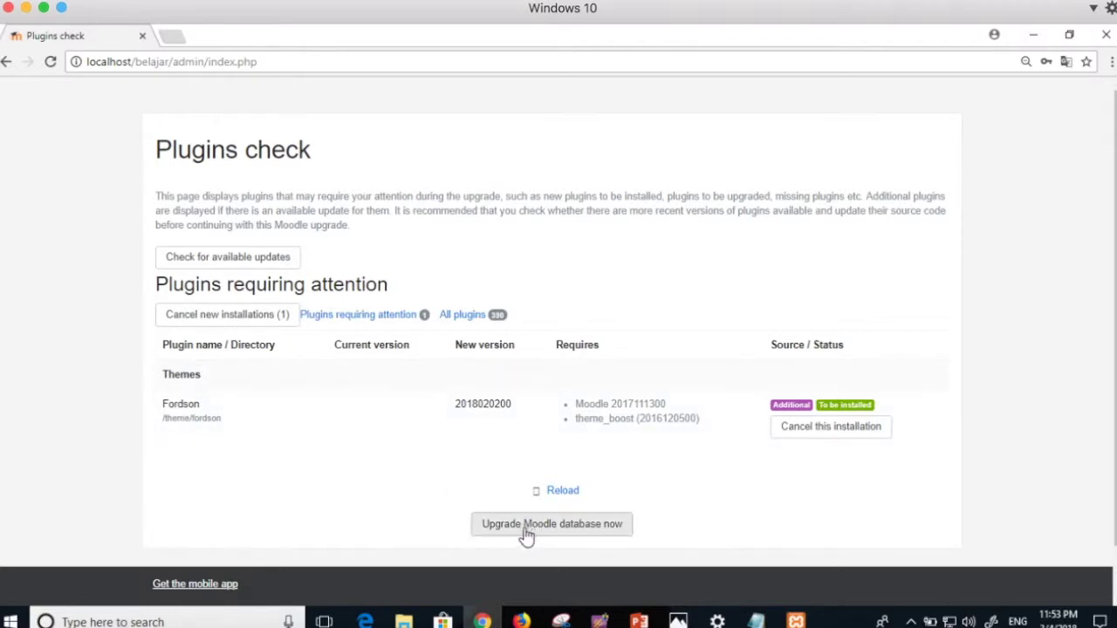
click(527, 535)
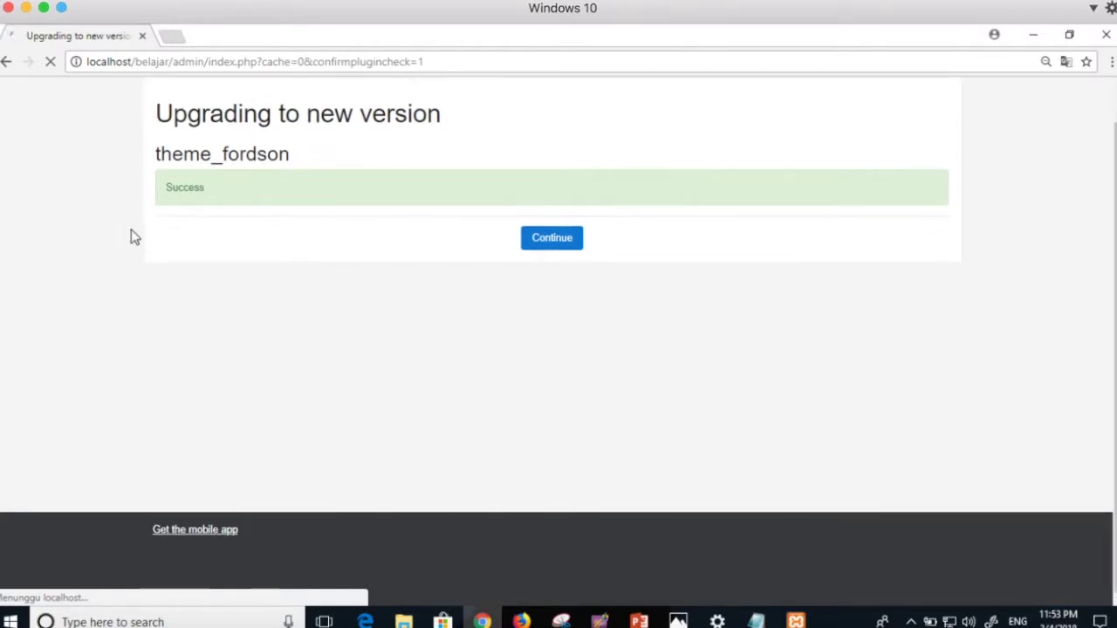
click(548, 242)
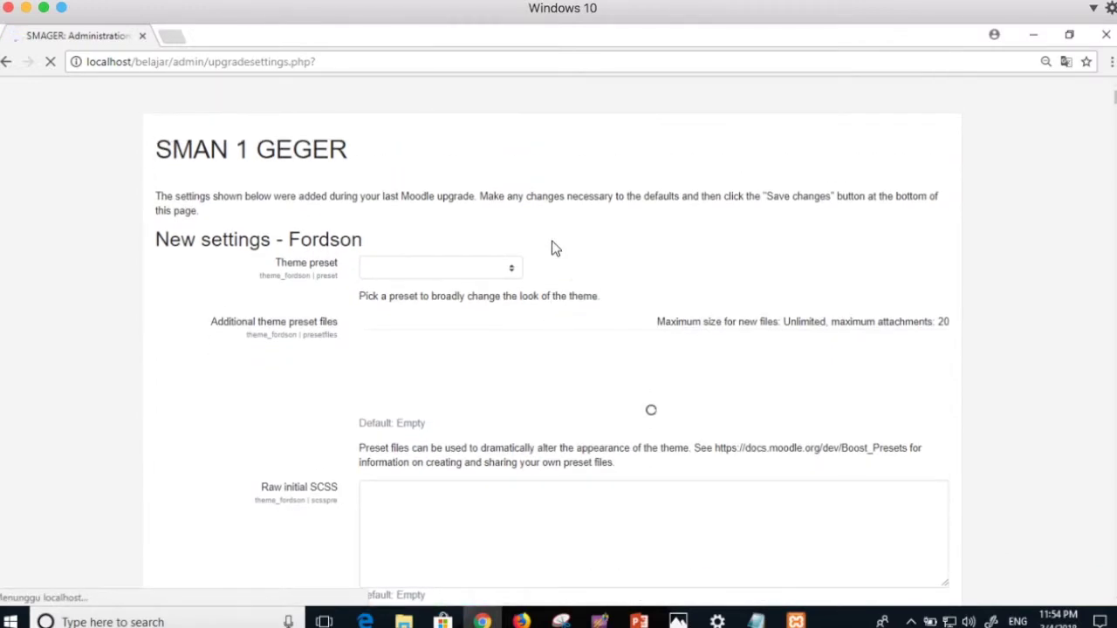
Save the new Fordson settings page with its default values
scroll(552, 248, down, 3)
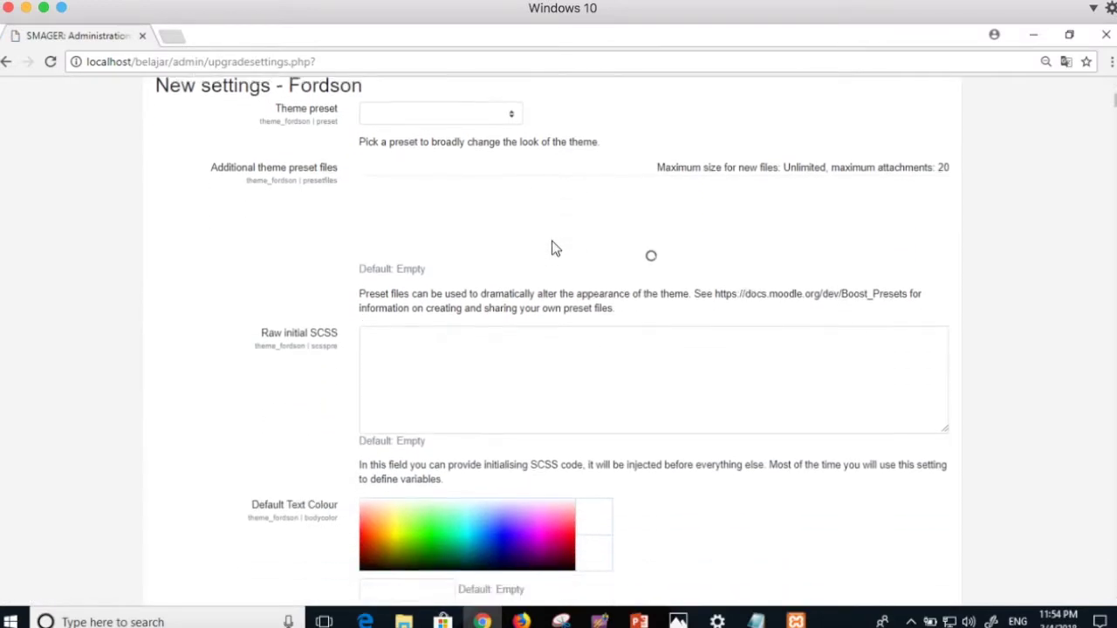
scroll(551, 241, down, 8)
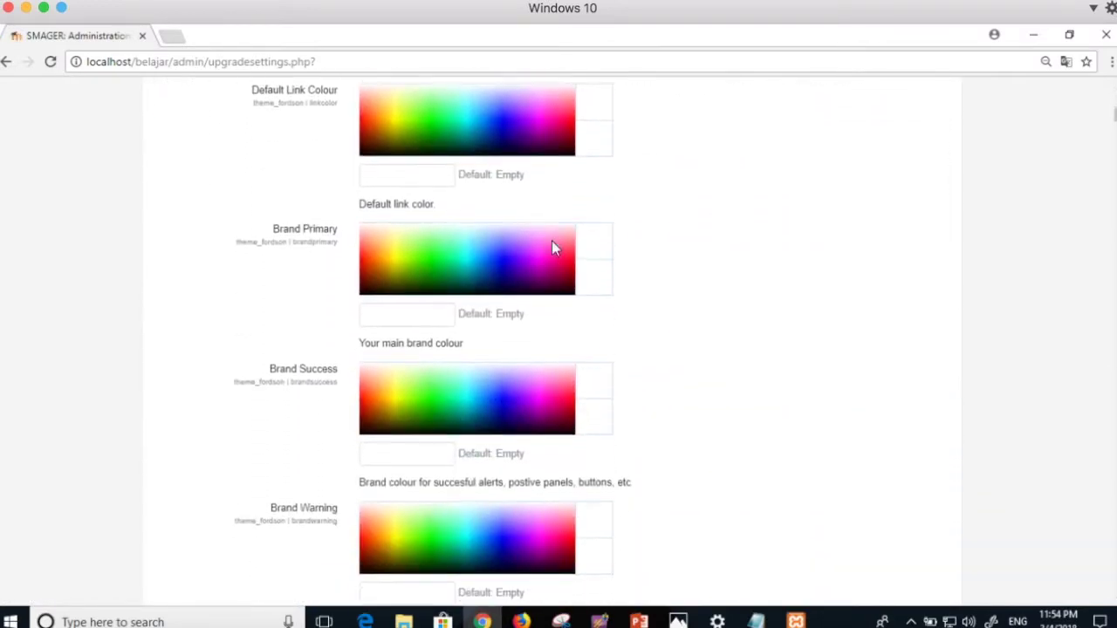
scroll(555, 248, down, 17)
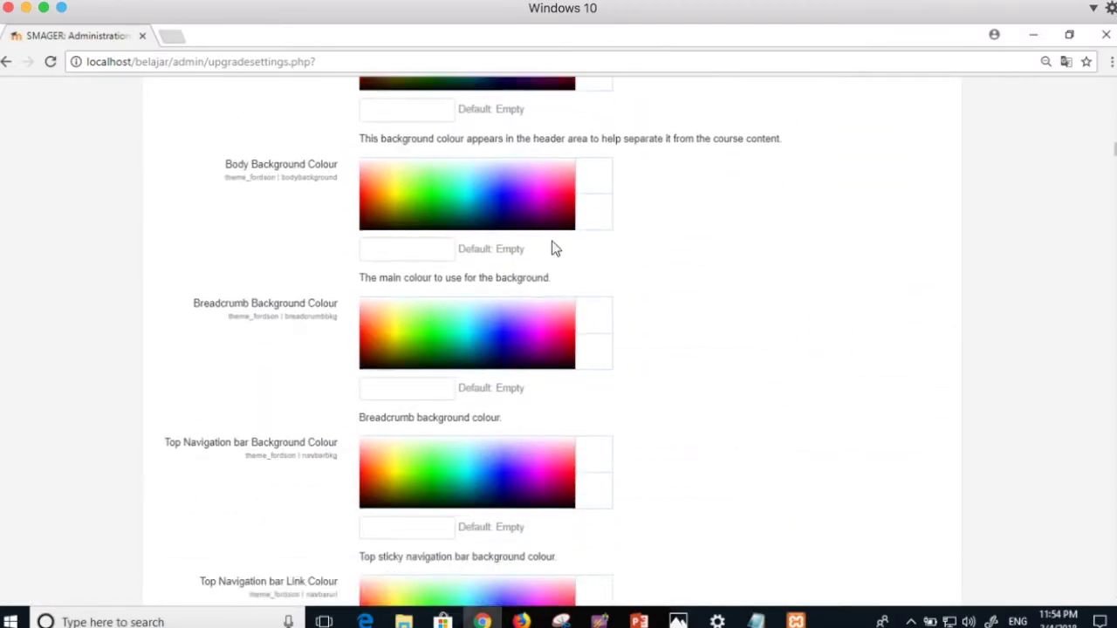
scroll(552, 249, down, 14)
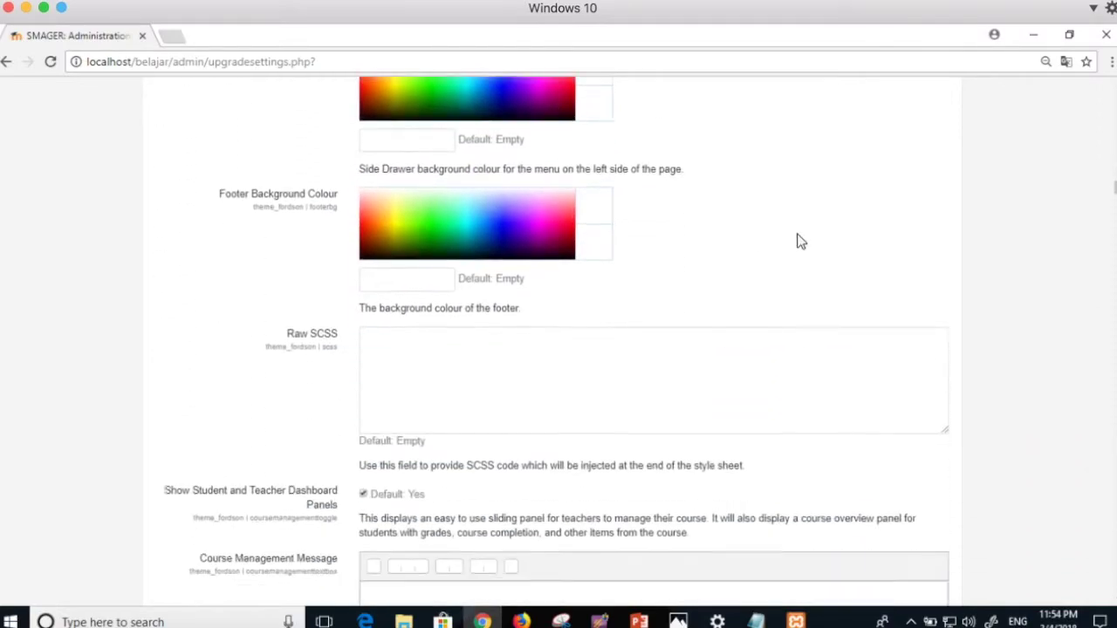
scroll(719, 236, down, 20)
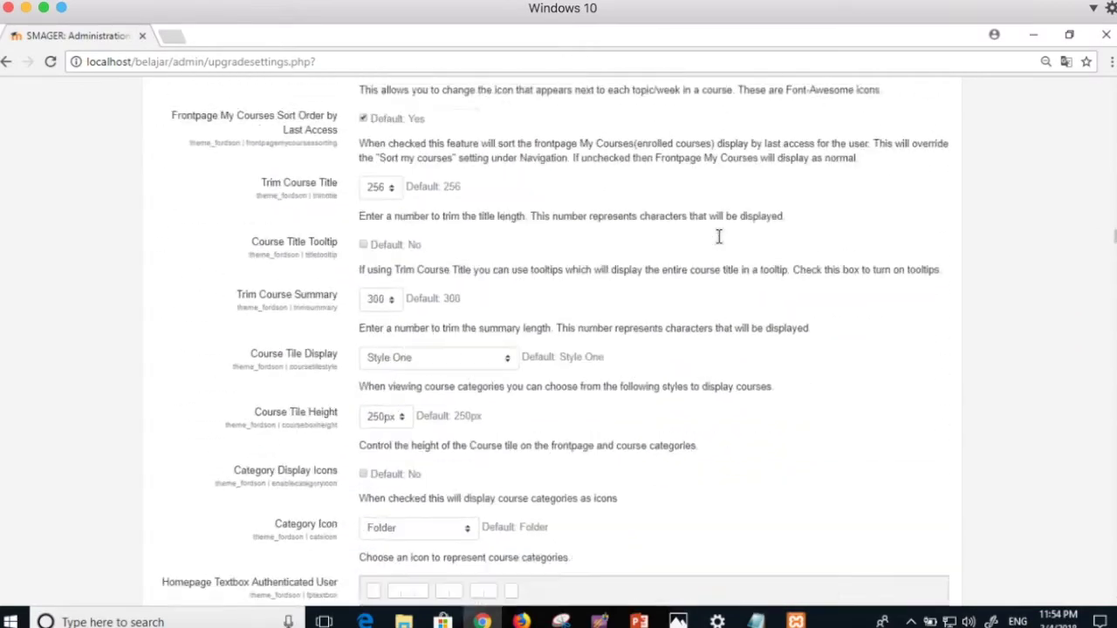
scroll(719, 237, down, 20)
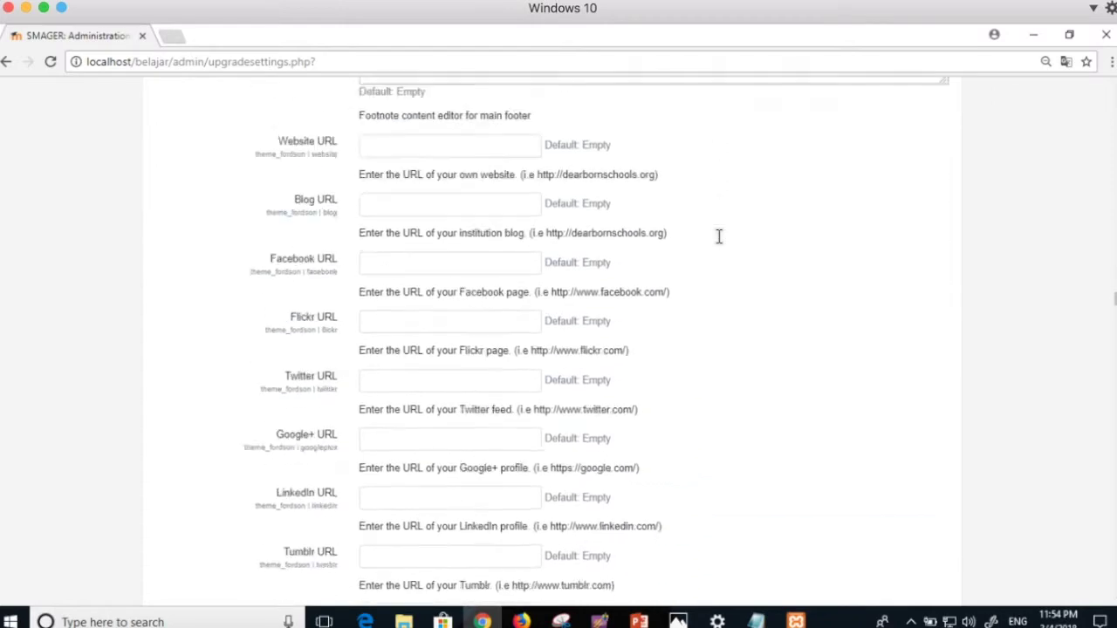
scroll(719, 236, down, 20)
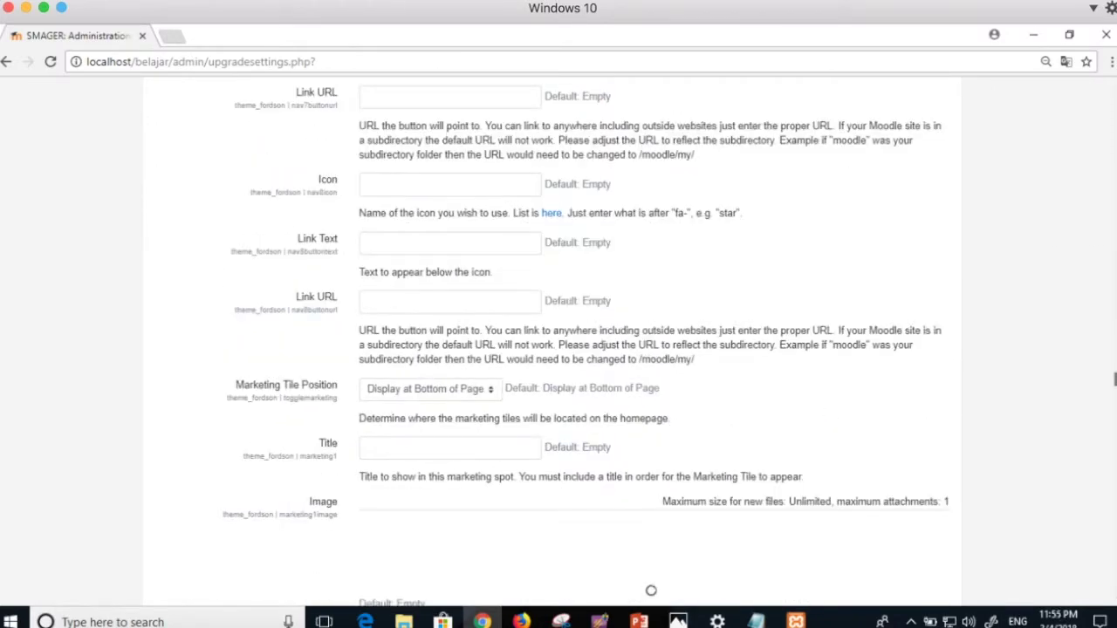
scroll(830, 398, down, 3)
scroll(1114, 387, down, 2)
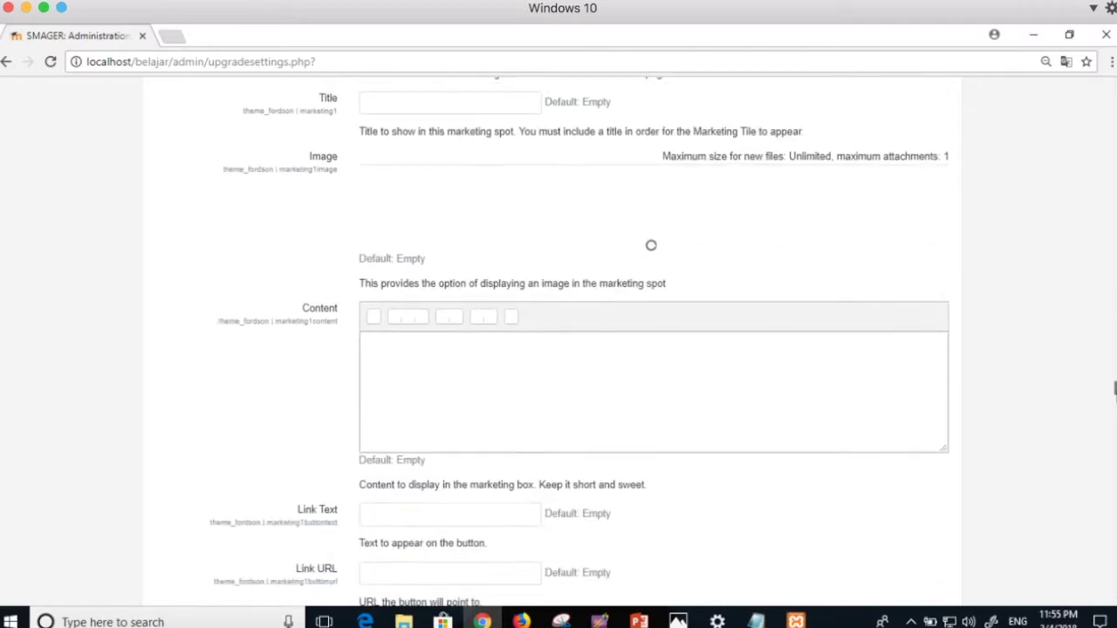
scroll(826, 430, down, 20)
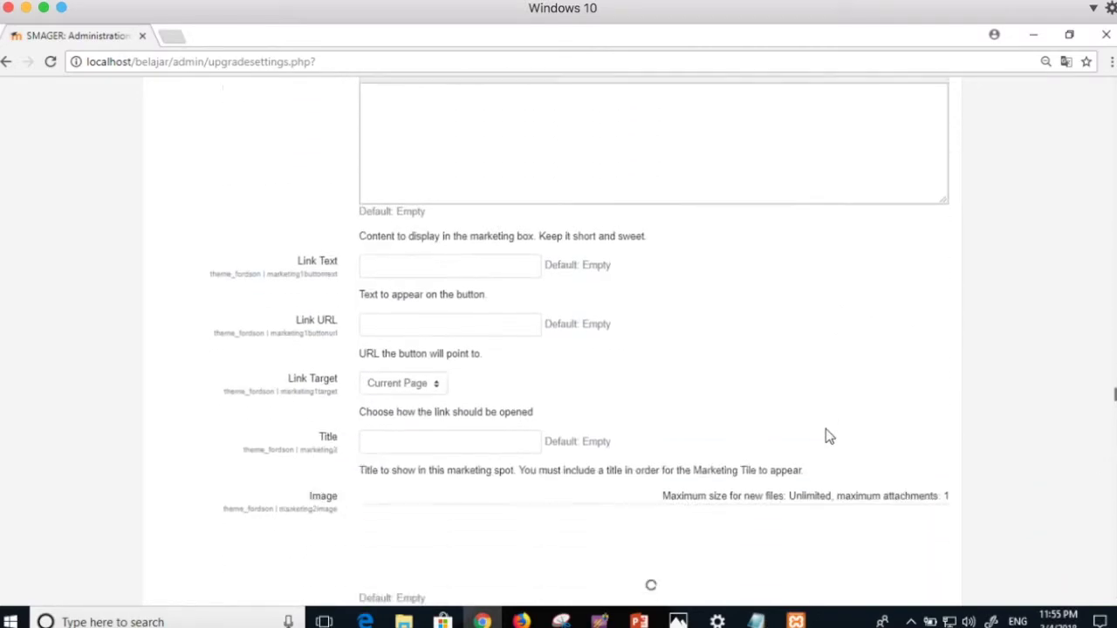
scroll(826, 429, down, 3)
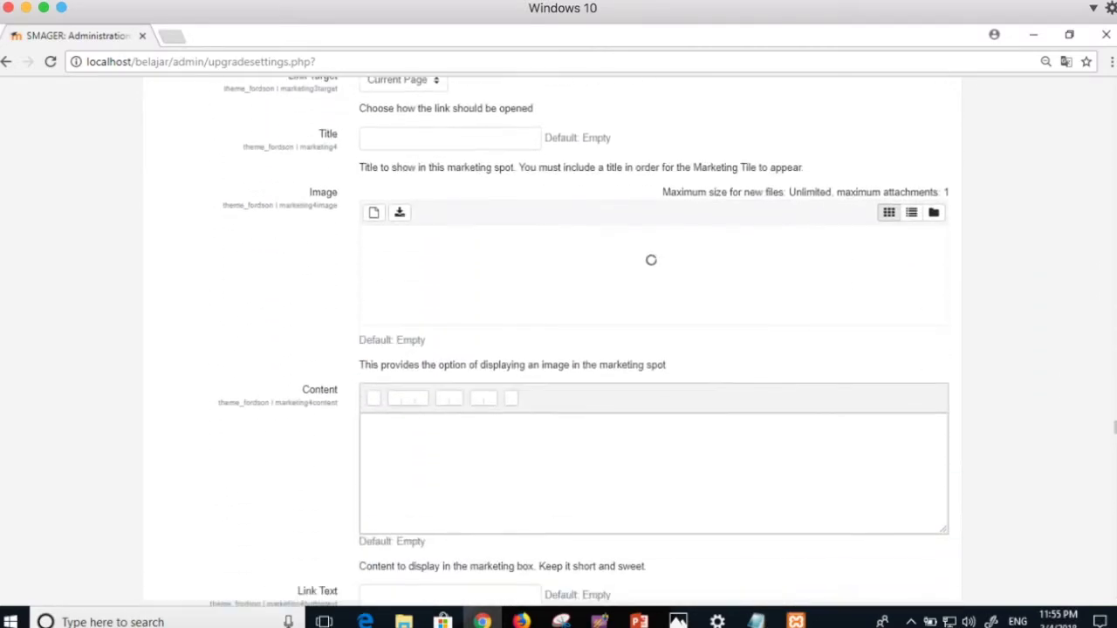
scroll(825, 429, down, 10)
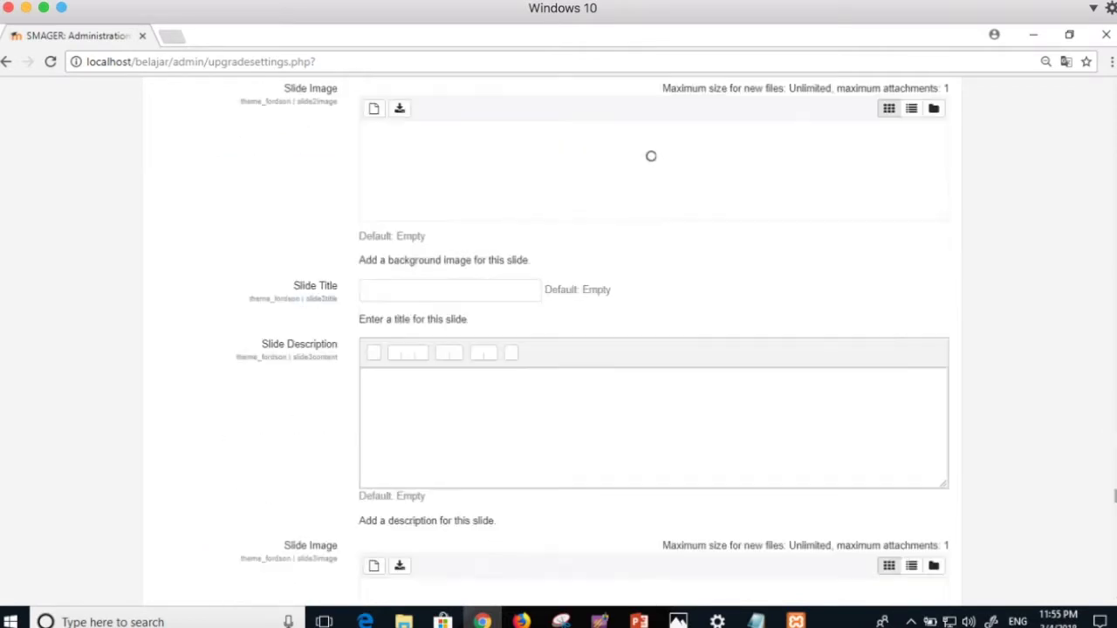
scroll(826, 429, down, 10)
scroll(653, 349, down, 15)
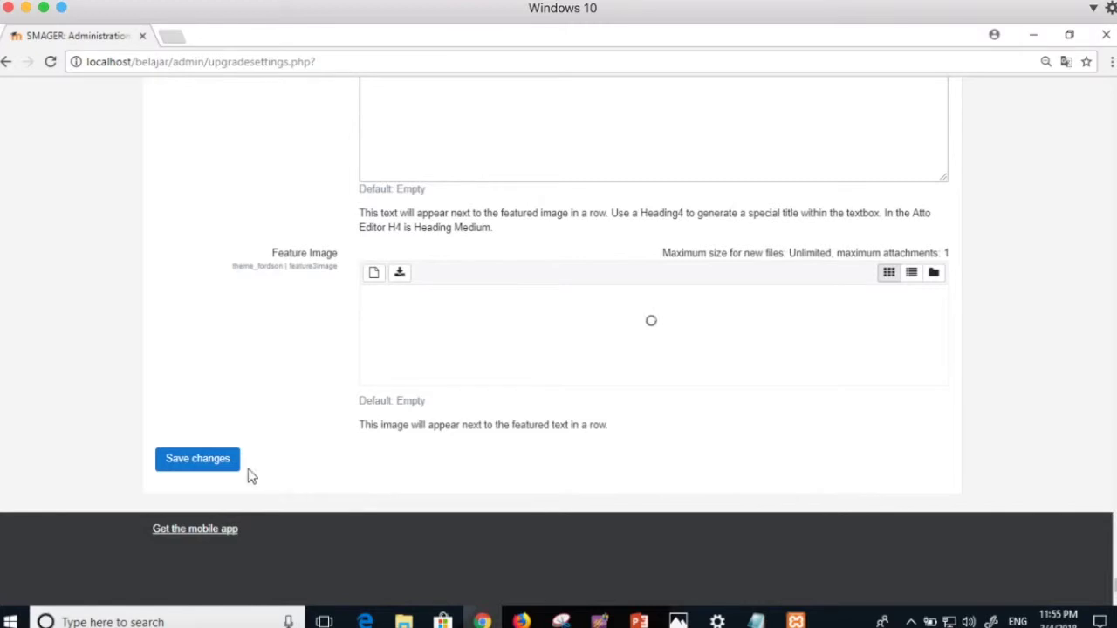
click(210, 462)
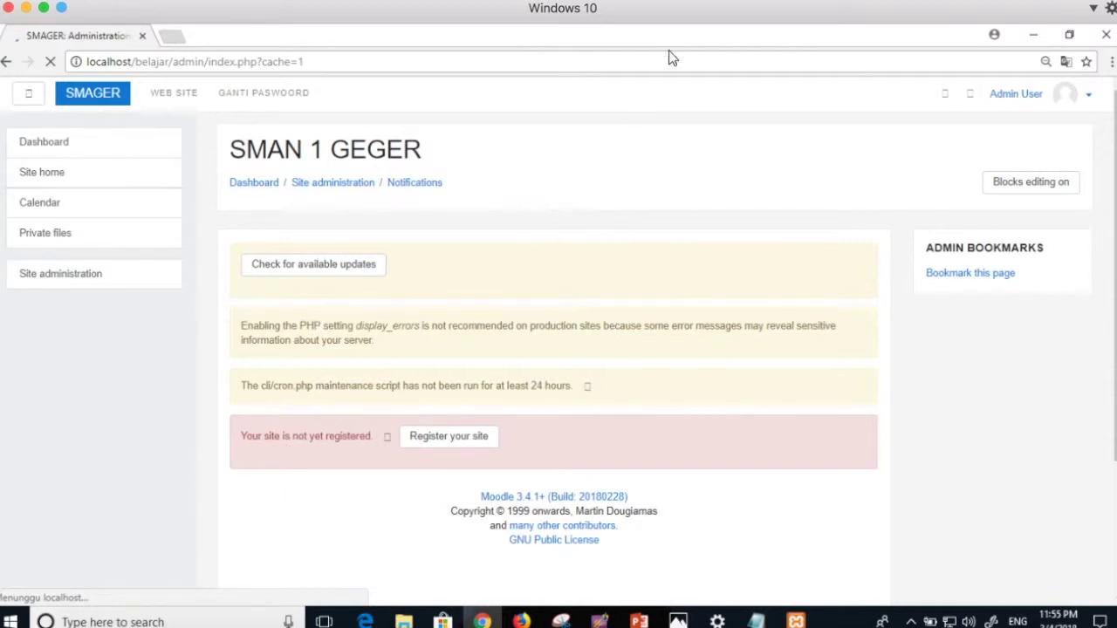
Open Site administration's Appearance tab, showing Fordson under Themes with Boost, Clean and More
click(706, 3)
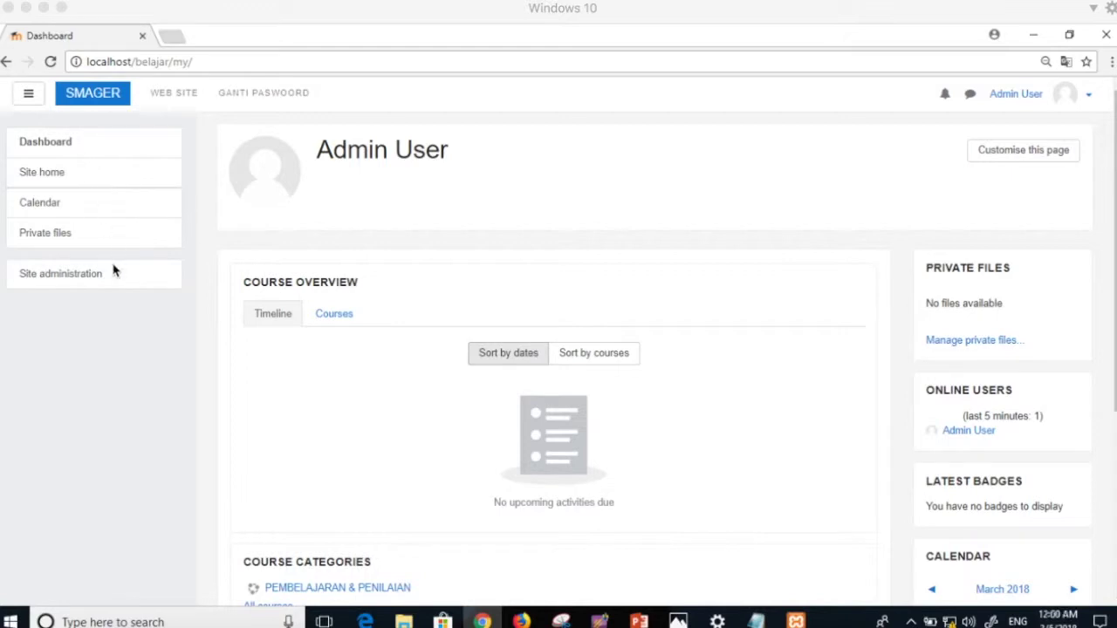
click(54, 276)
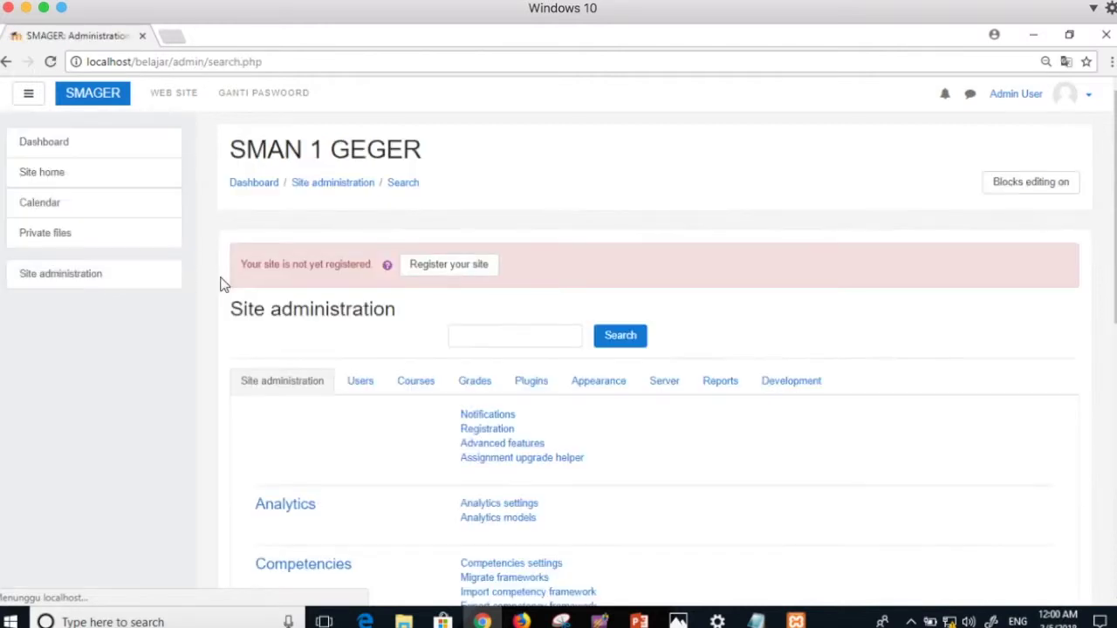
scroll(691, 295, down, 3)
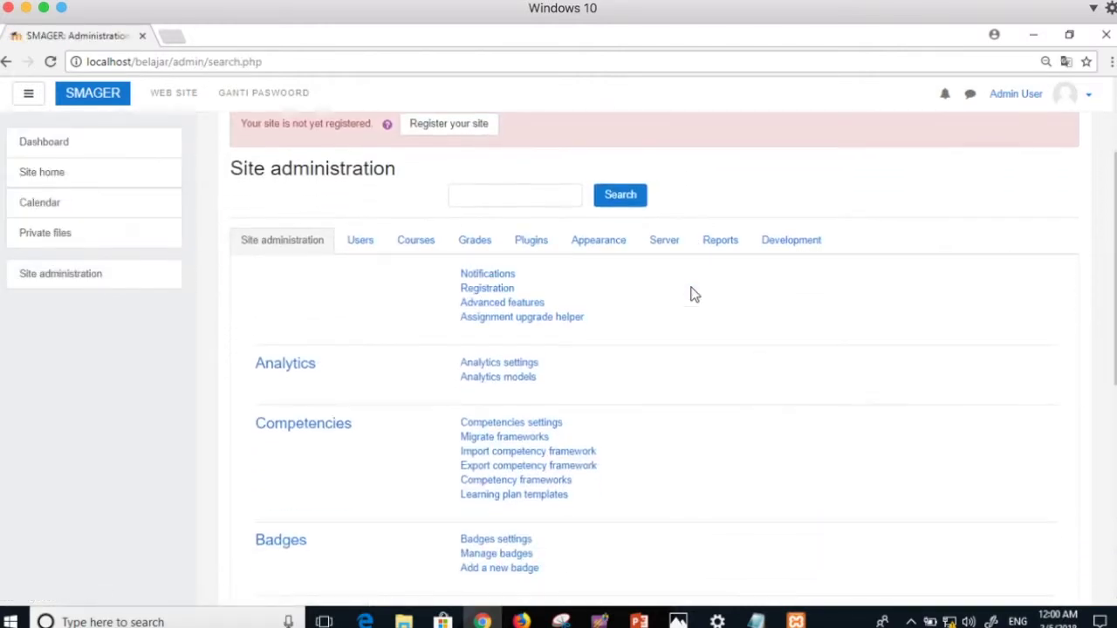
click(599, 241)
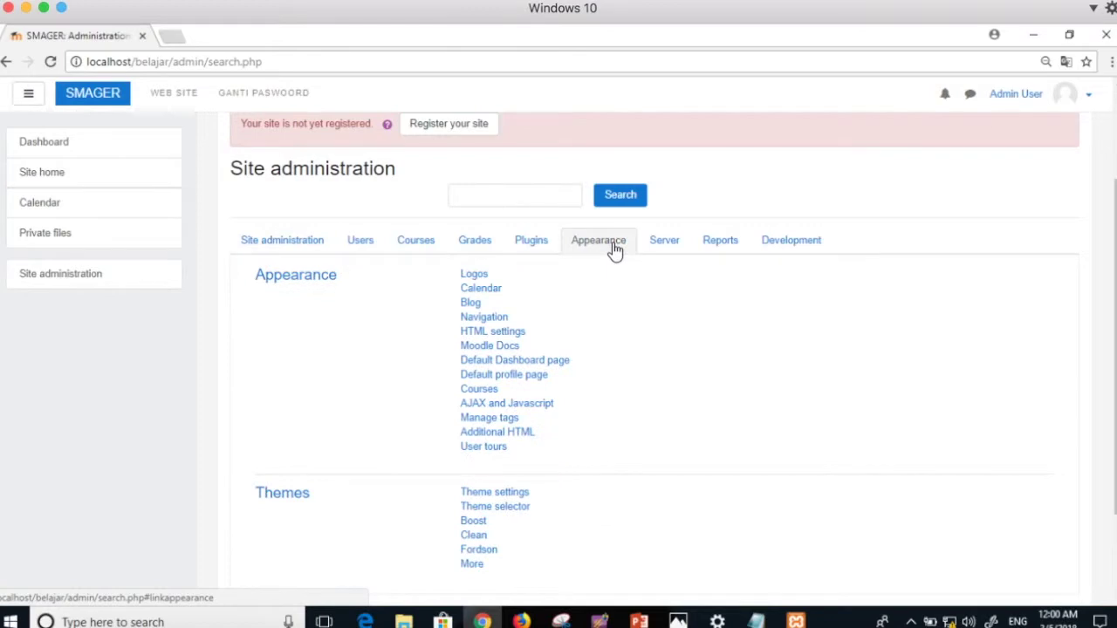
scroll(666, 307, down, 3)
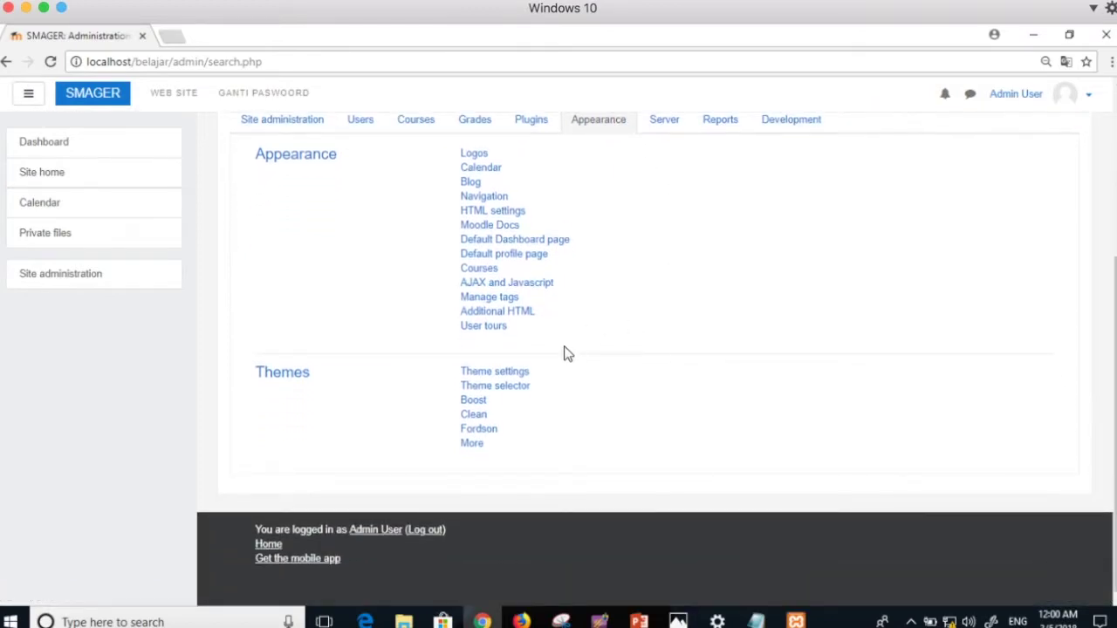
In the Theme selector, replace Boost with Fordson as the Default device theme
click(501, 392)
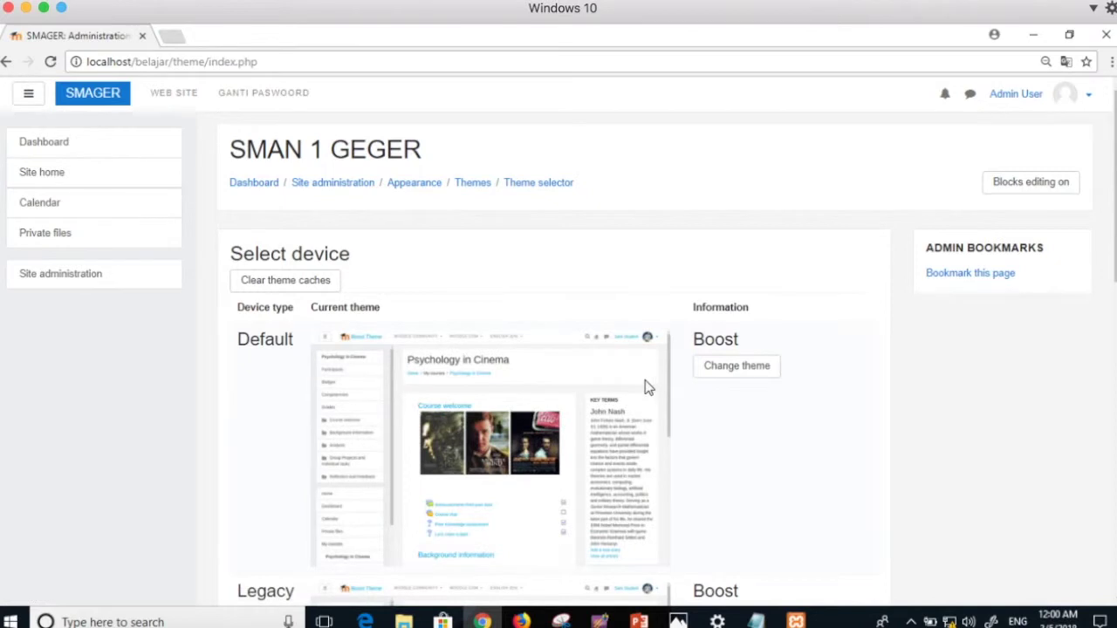
scroll(646, 387, down, 3)
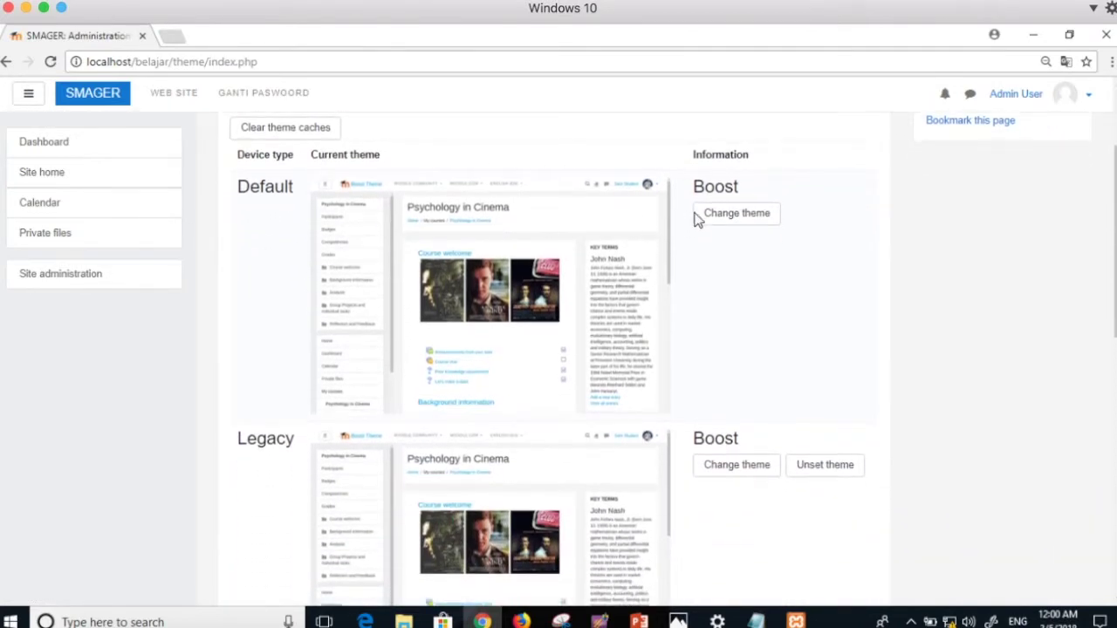
click(742, 215)
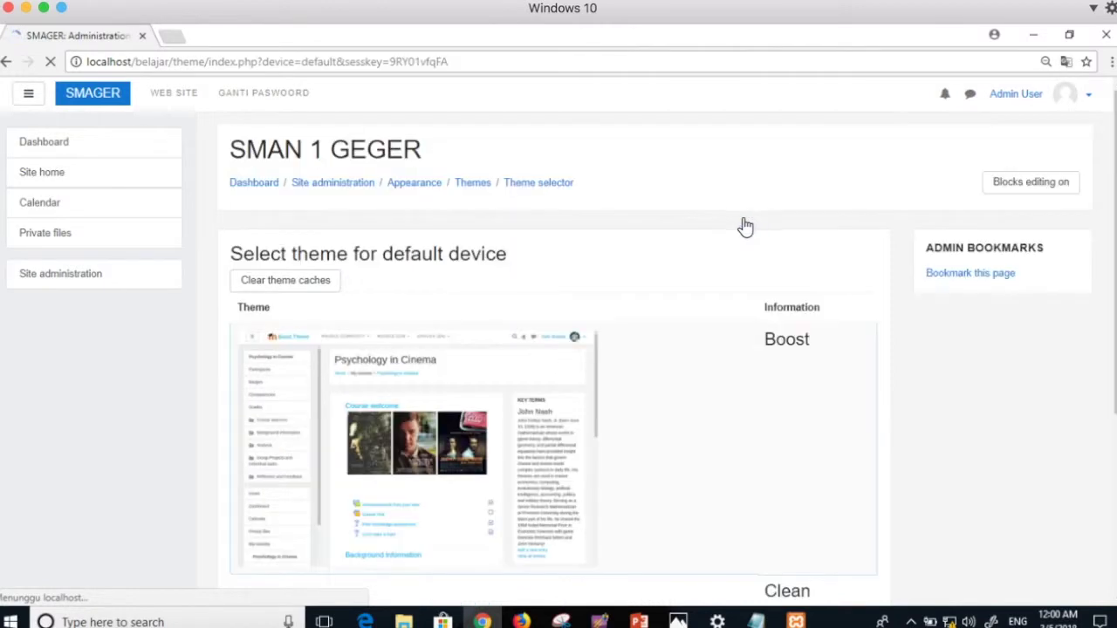
scroll(619, 279, down, 3)
scroll(620, 279, down, 5)
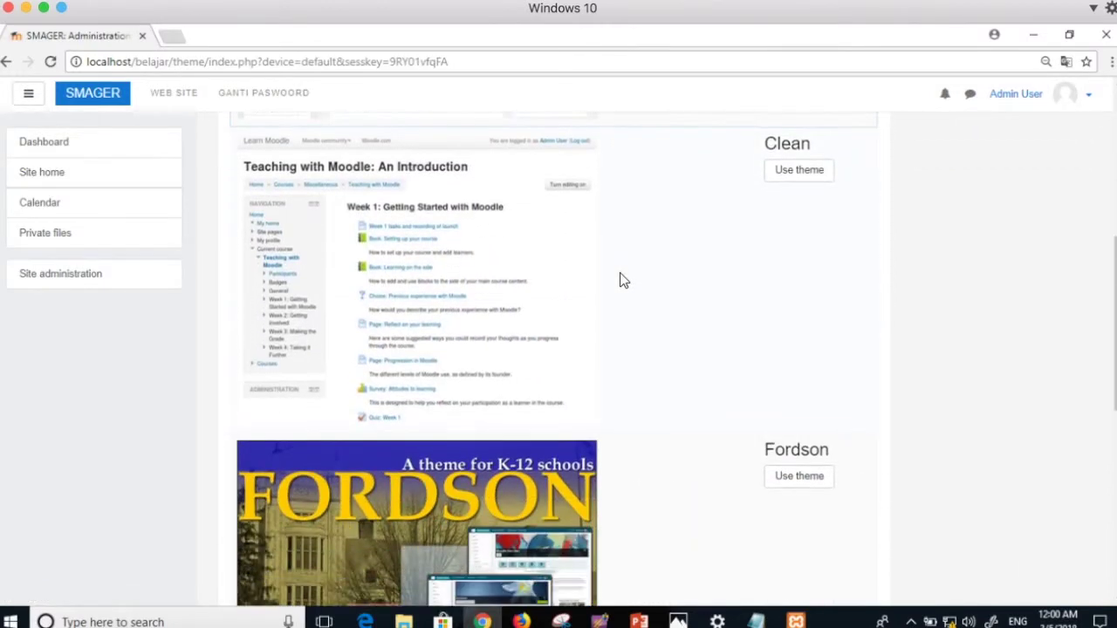
click(795, 305)
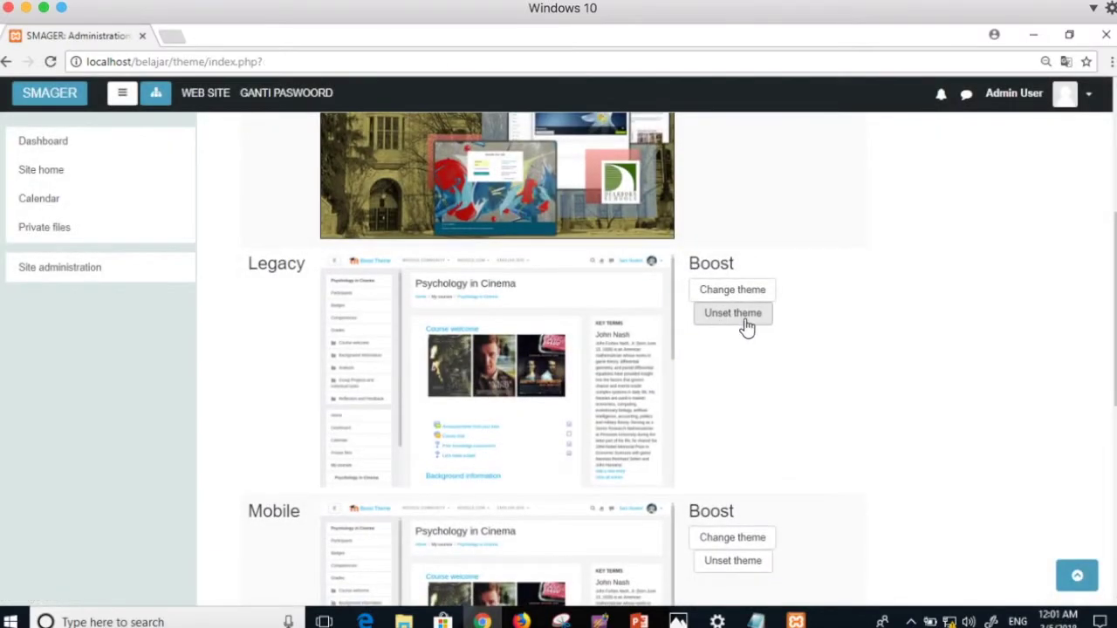
Switch the Legacy device theme to Fordson and return to the device themes overview
click(733, 293)
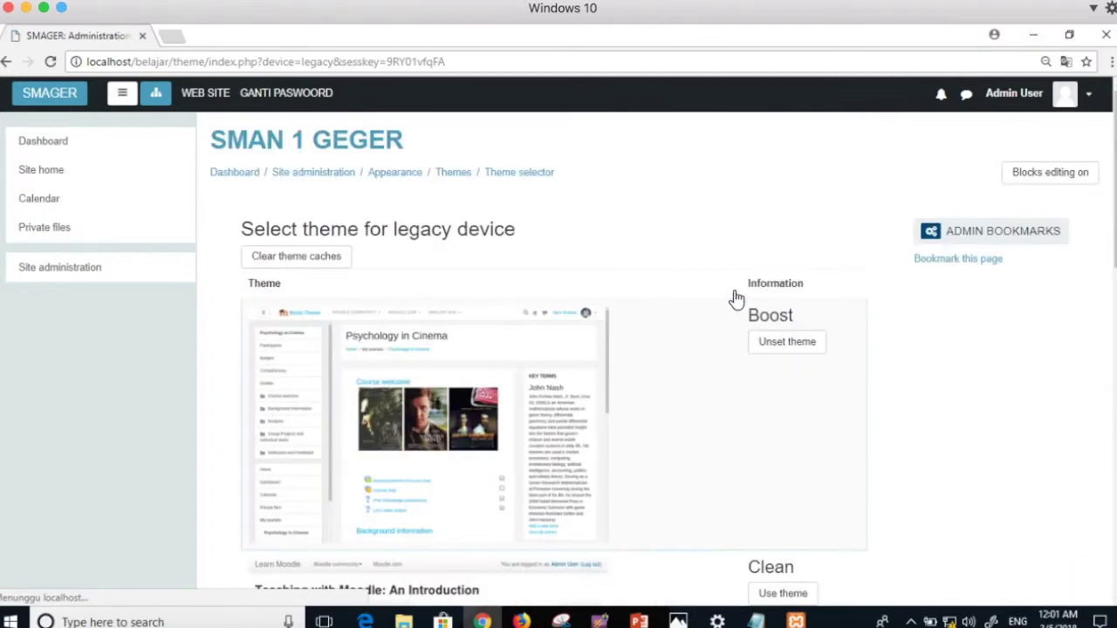
scroll(646, 312, down, 1)
scroll(646, 319, down, 6)
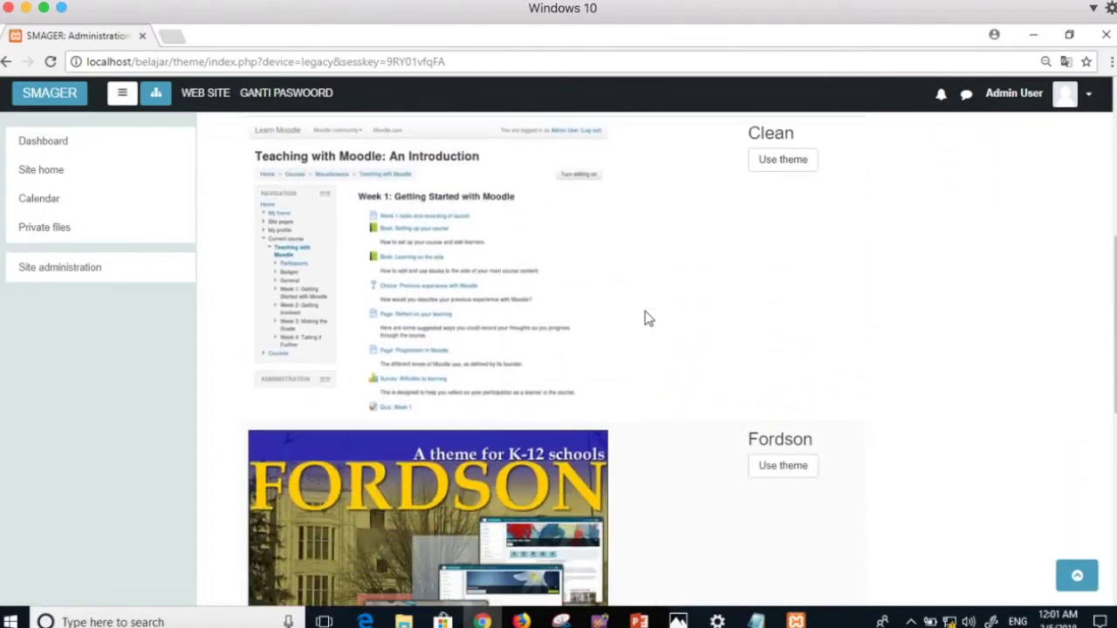
click(784, 321)
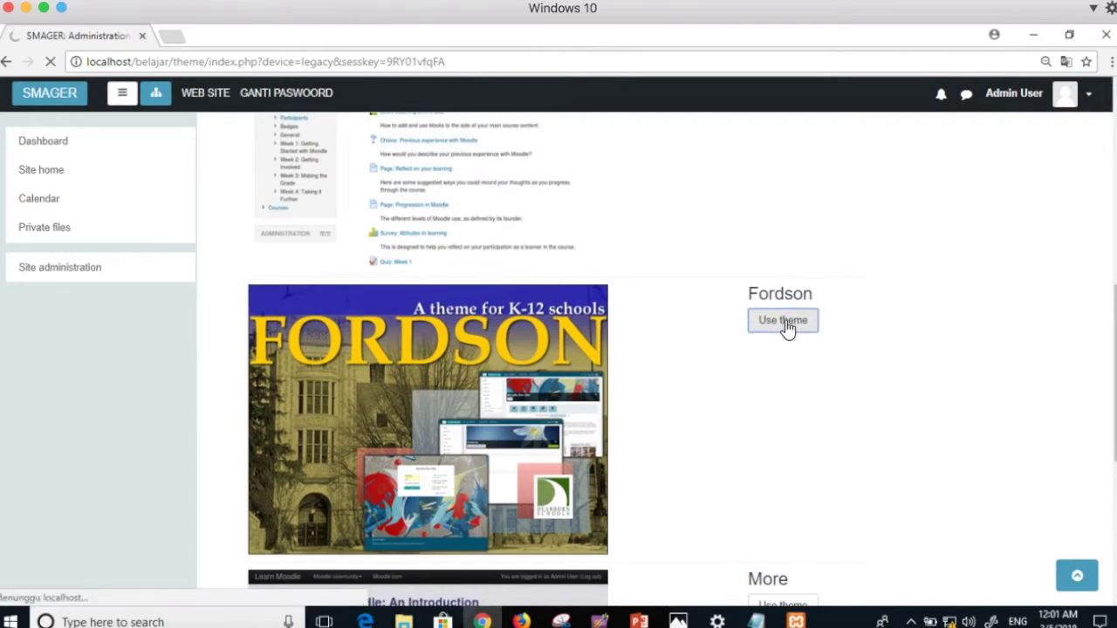
click(551, 310)
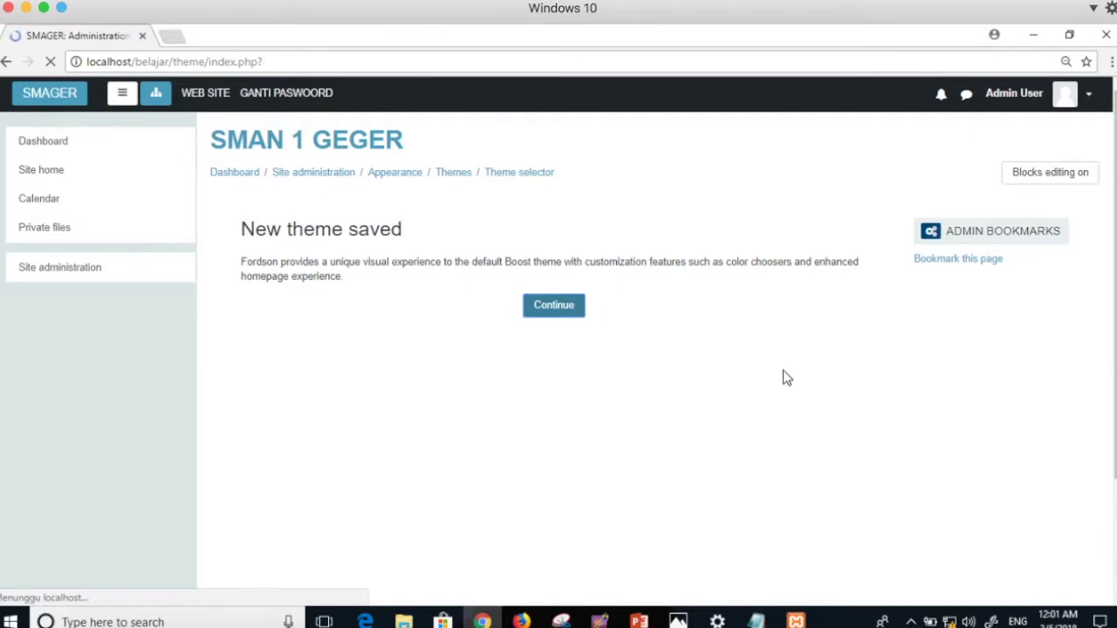
scroll(783, 376, down, 5)
scroll(783, 376, up, 3)
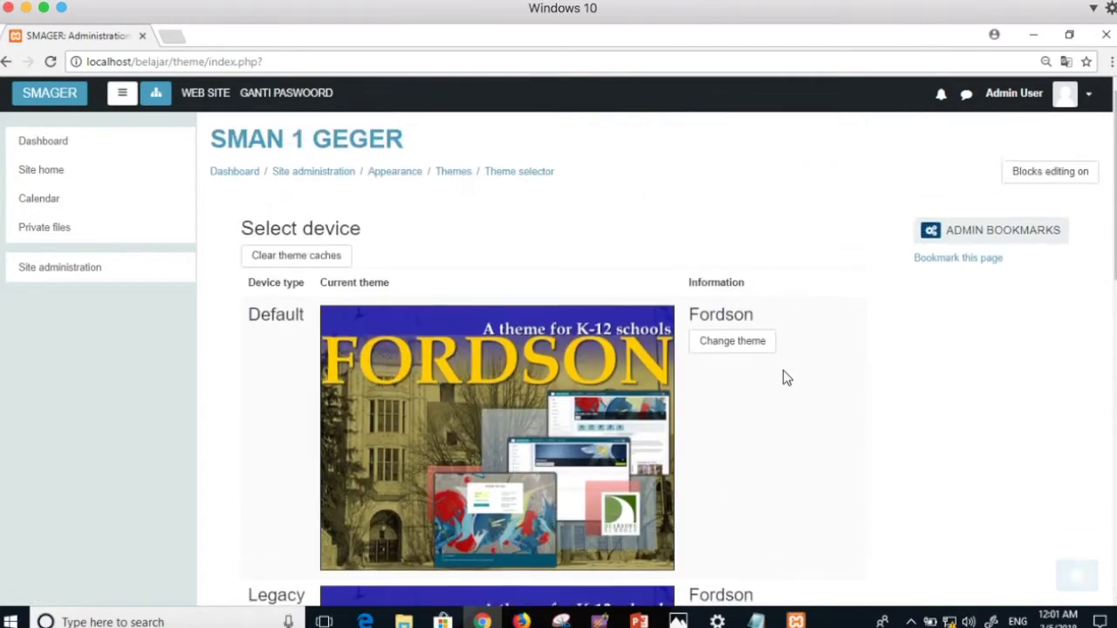
scroll(783, 376, down, 7)
scroll(783, 377, down, 1)
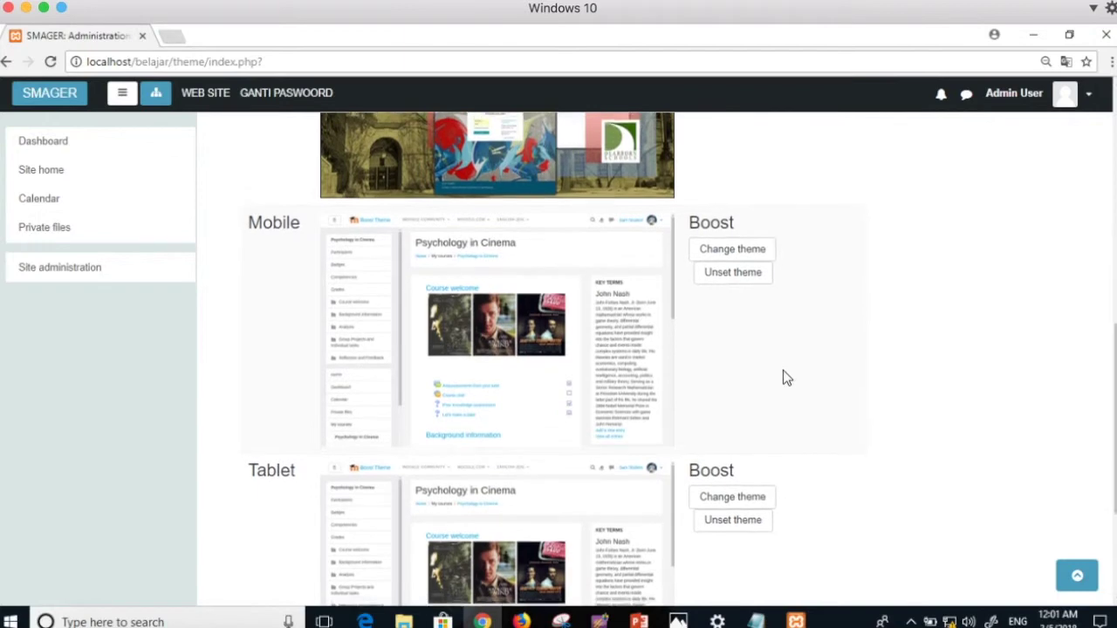
scroll(783, 376, up, 1)
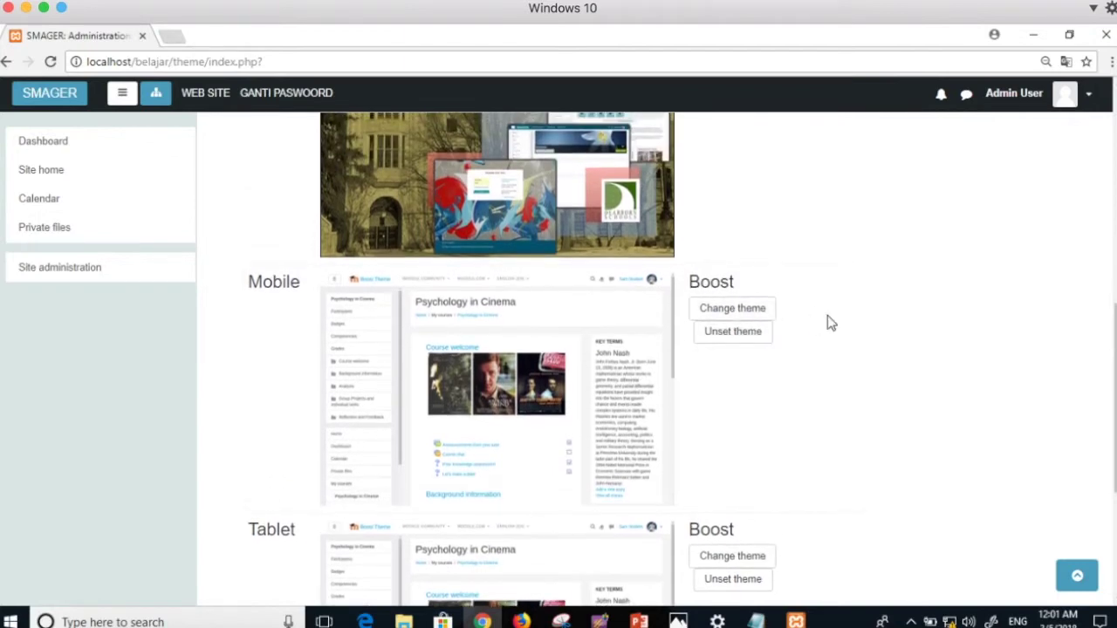
Change the Mobile device theme from Boost to Fordson and continue back to the overview
click(734, 316)
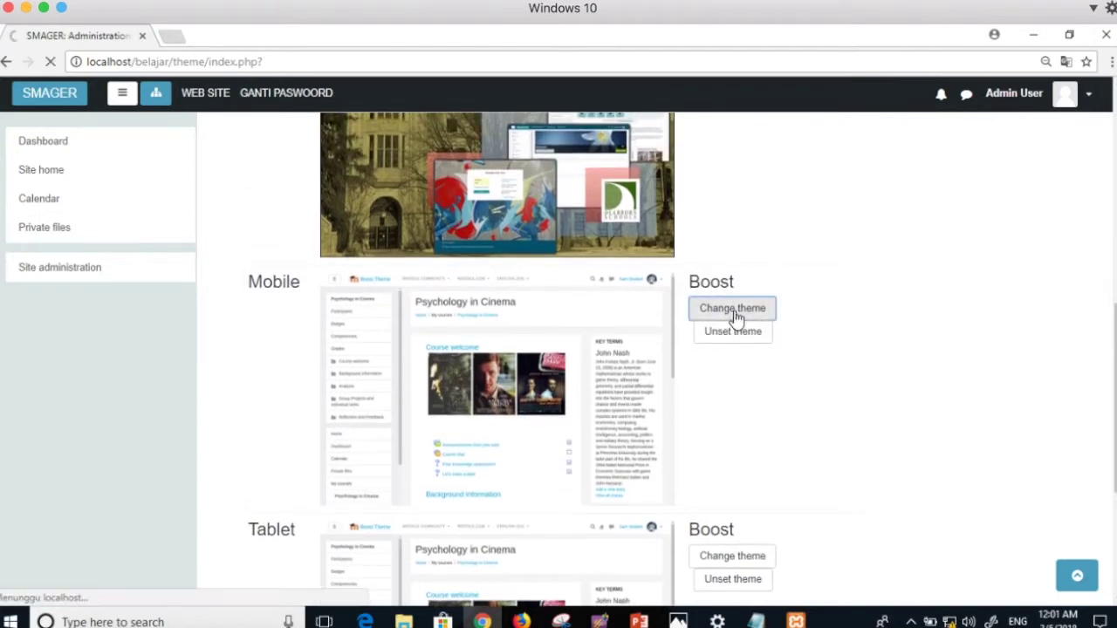
scroll(604, 344, down, 4)
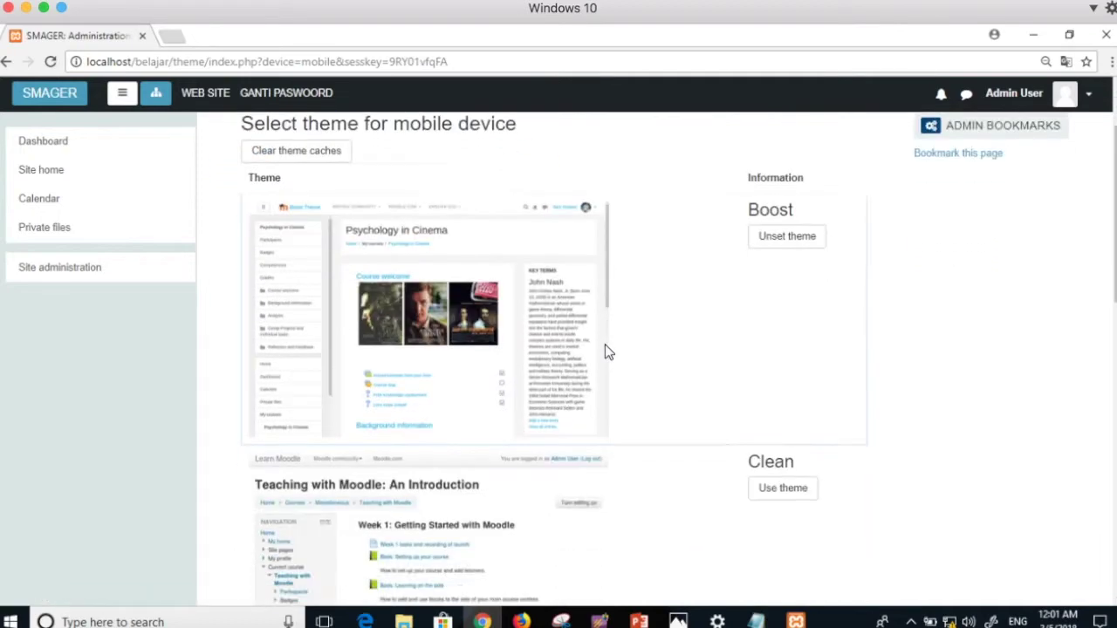
scroll(606, 351, down, 4)
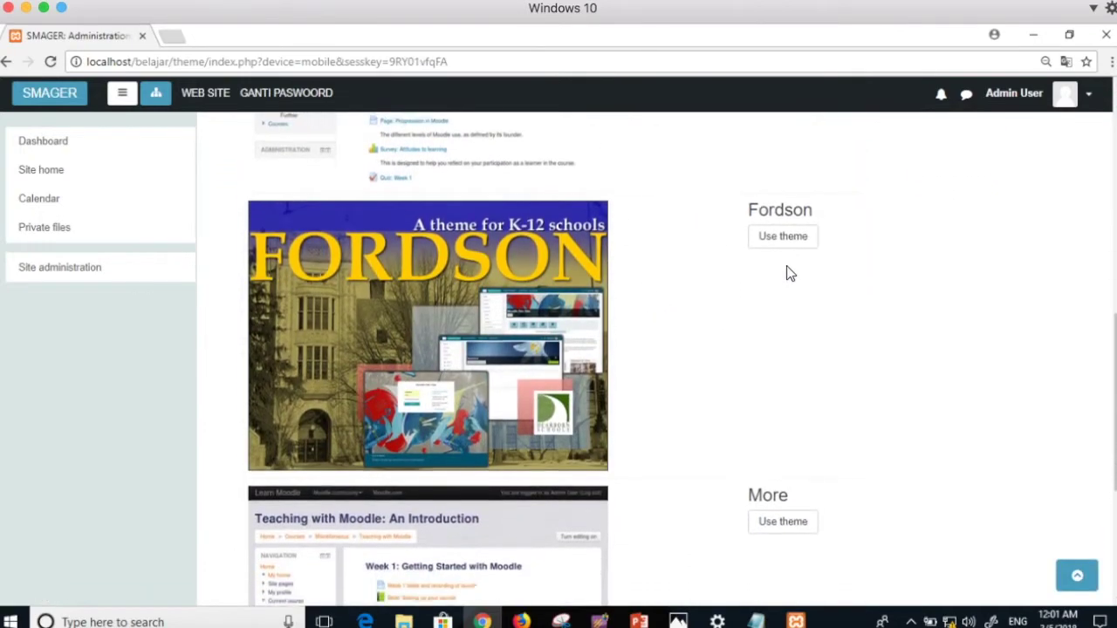
click(783, 233)
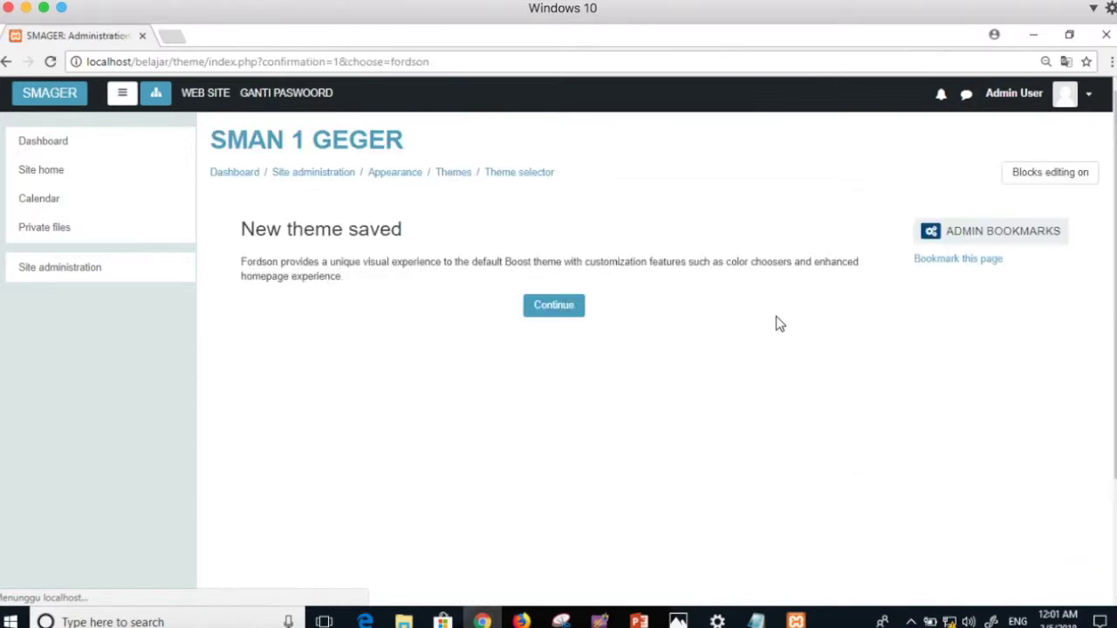
click(550, 312)
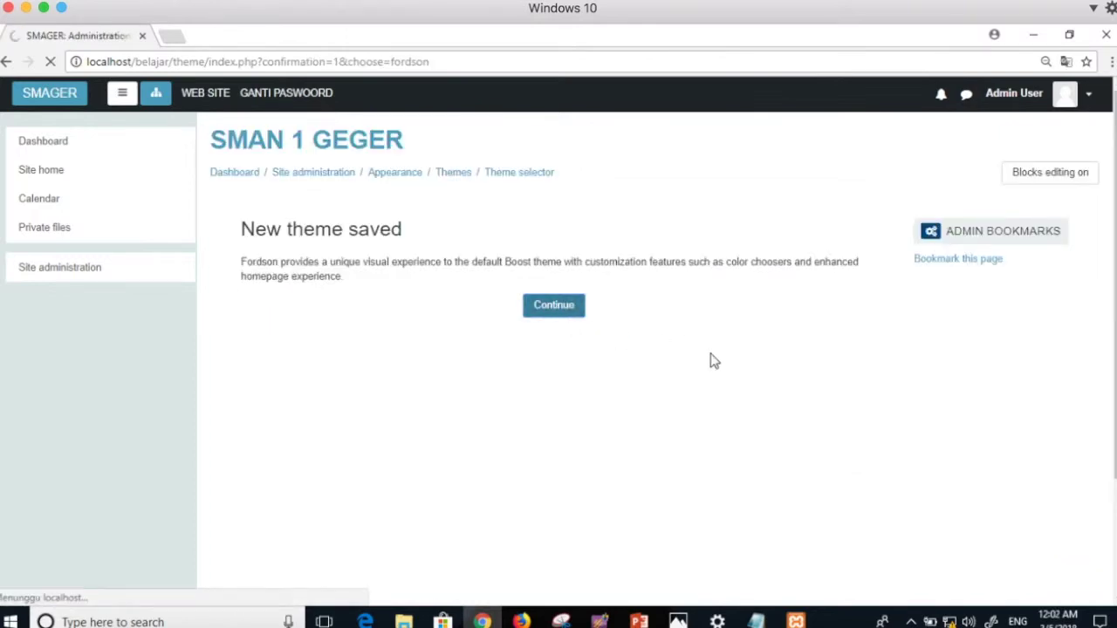
scroll(713, 359, down, 3)
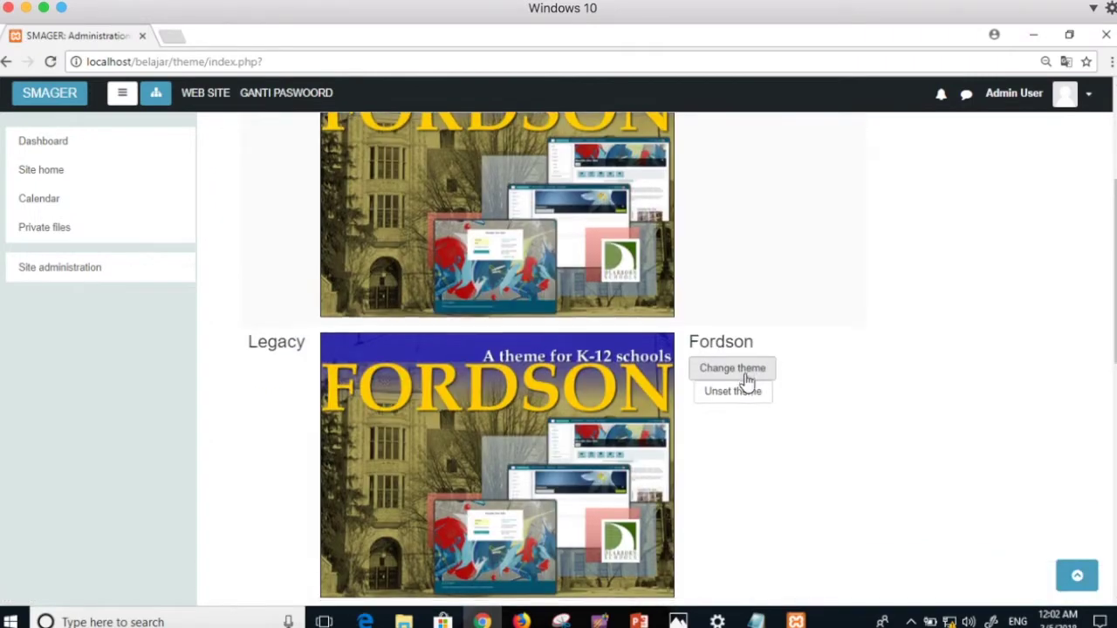
Set the Tablet device theme to Fordson and continue back to the overview
scroll(743, 378, down, 4)
scroll(747, 383, down, 2)
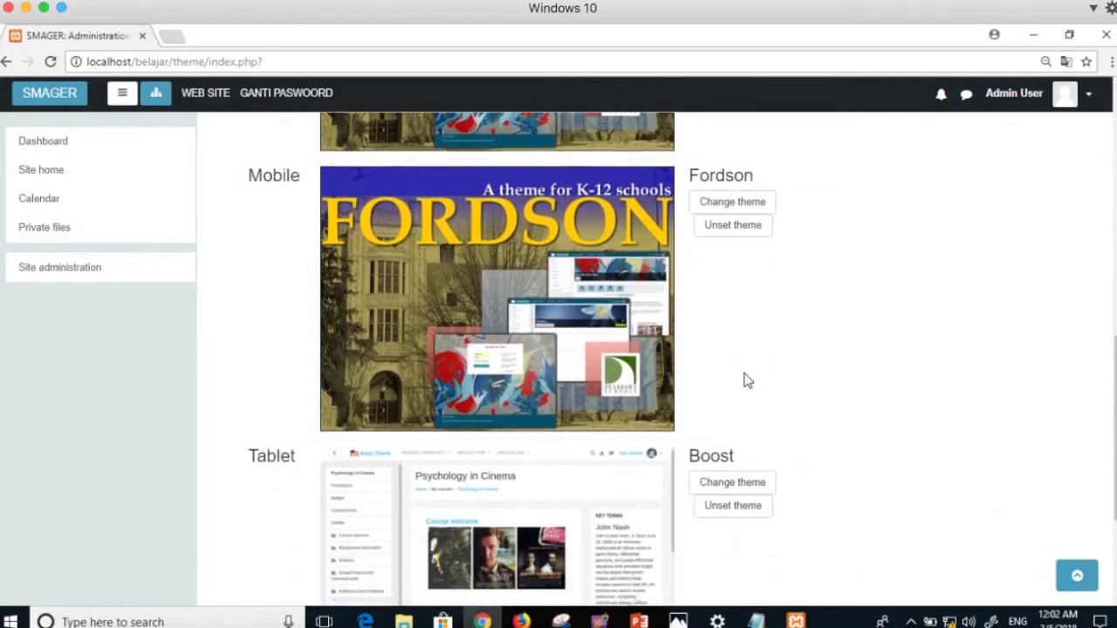
click(739, 419)
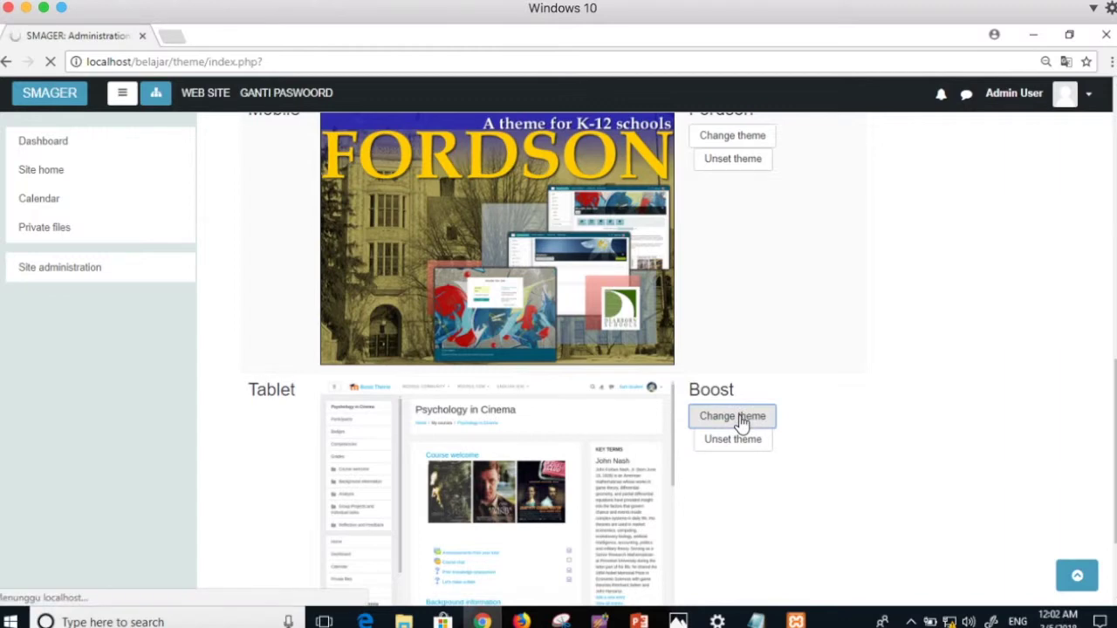
scroll(710, 404, down, 5)
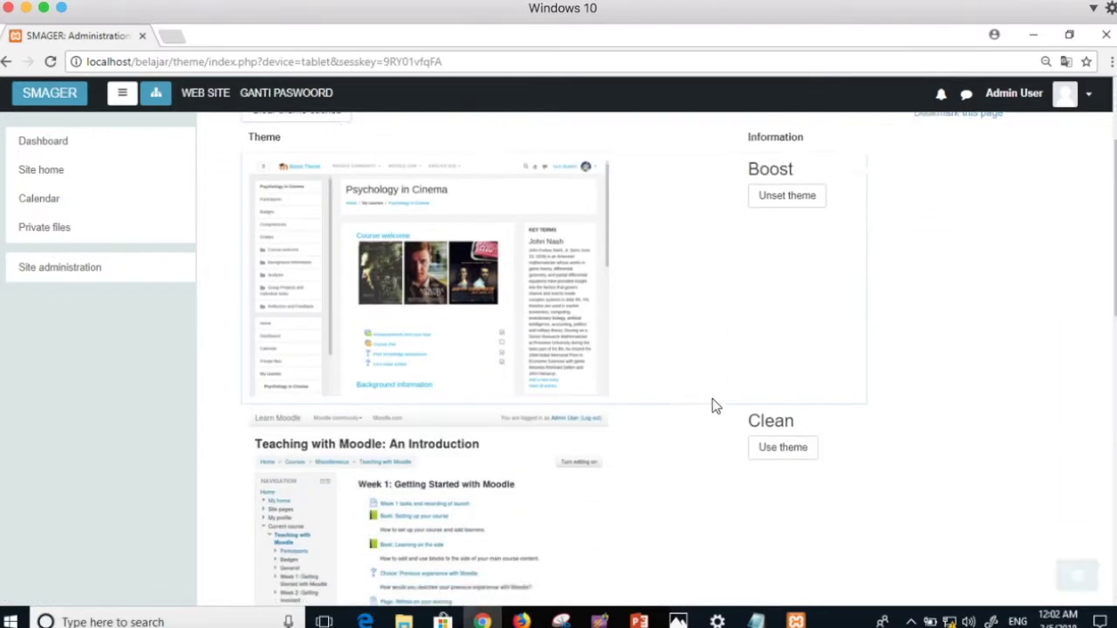
scroll(713, 405, down, 1)
click(785, 373)
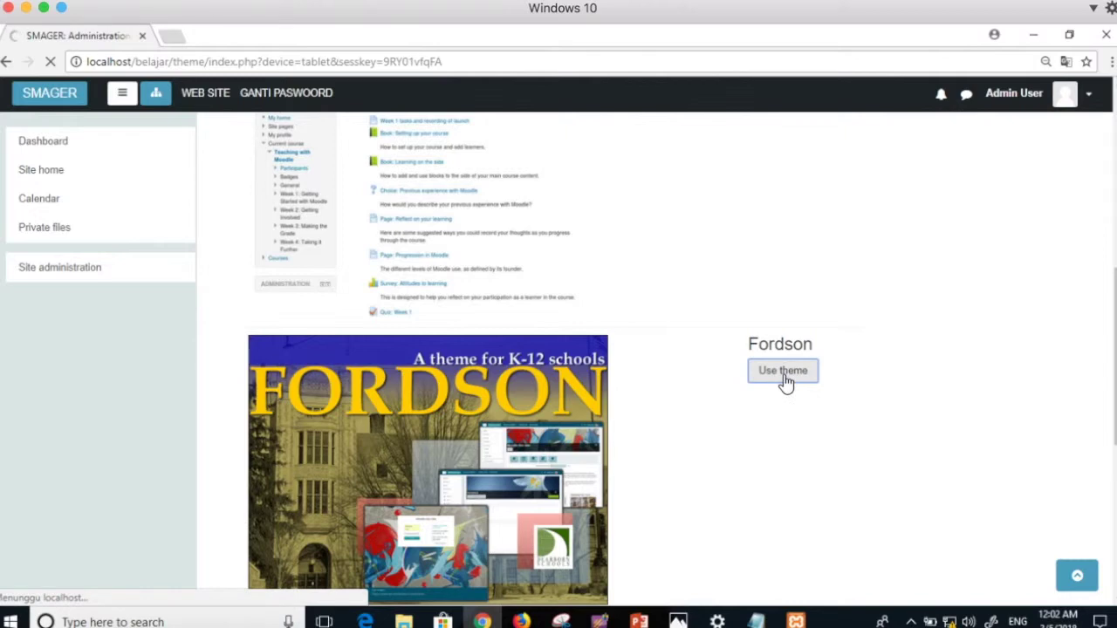
click(549, 316)
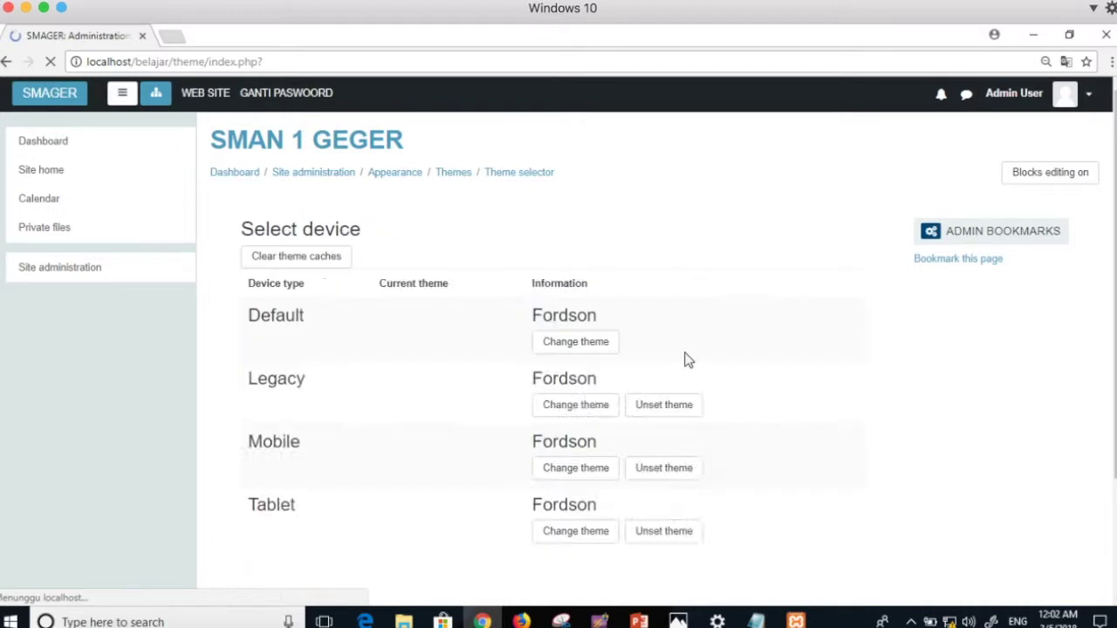
Check that all device slots use Fordson, then go to Site home
scroll(693, 354, down, 3)
scroll(693, 353, down, 2)
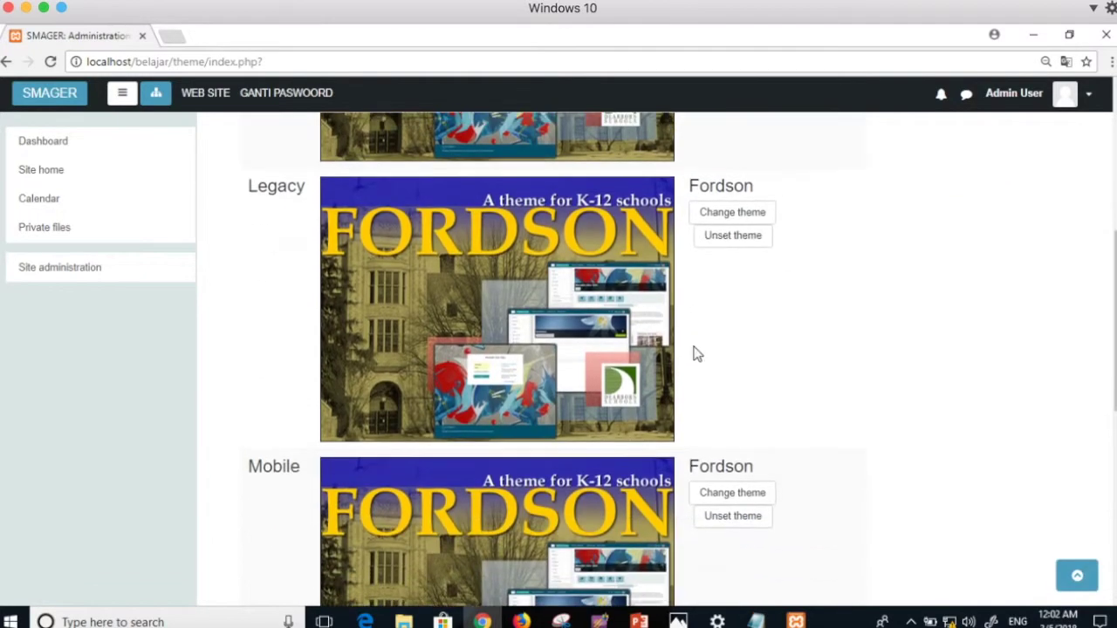
scroll(594, 288, up, 5)
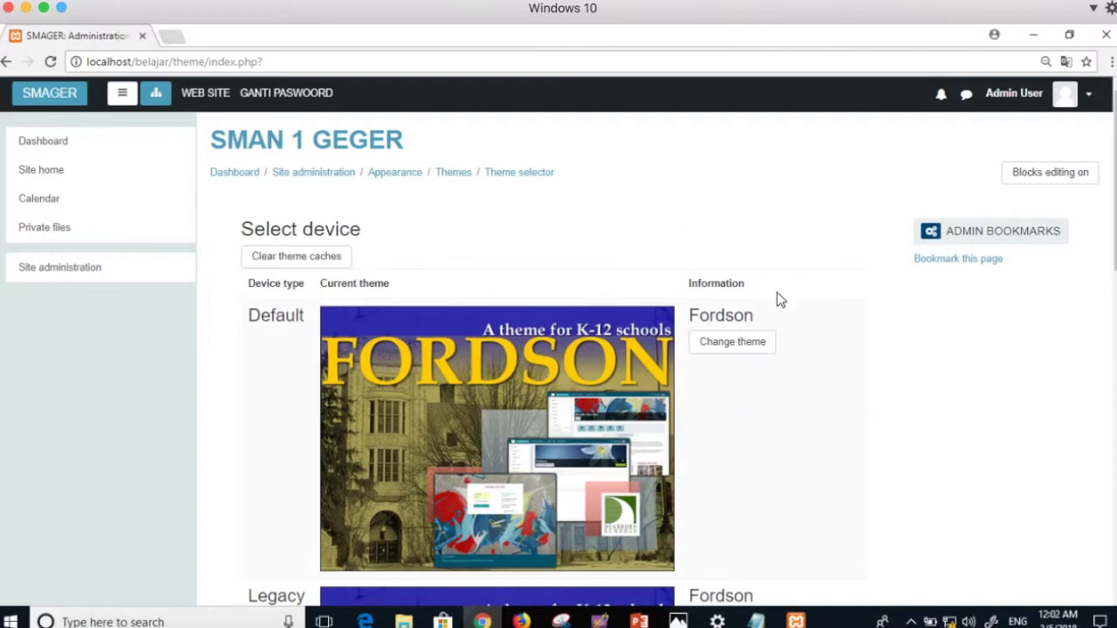
click(75, 172)
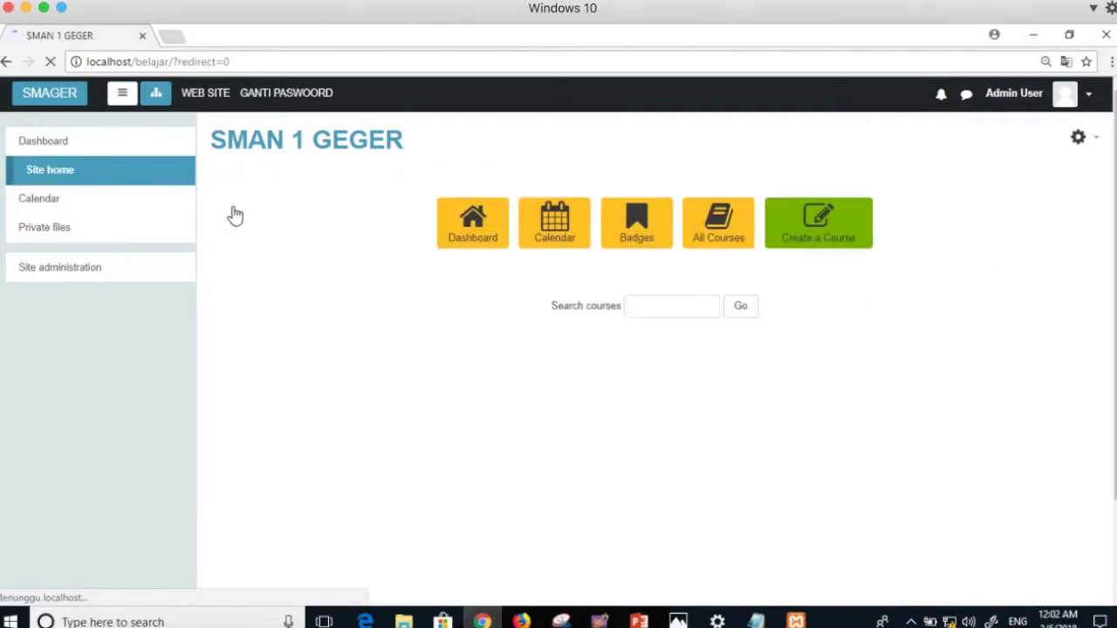
Browse the Fordson-styled SMAN 1 GEGER front page, then go to Site administration
scroll(476, 308, down, 1)
scroll(473, 301, down, 2)
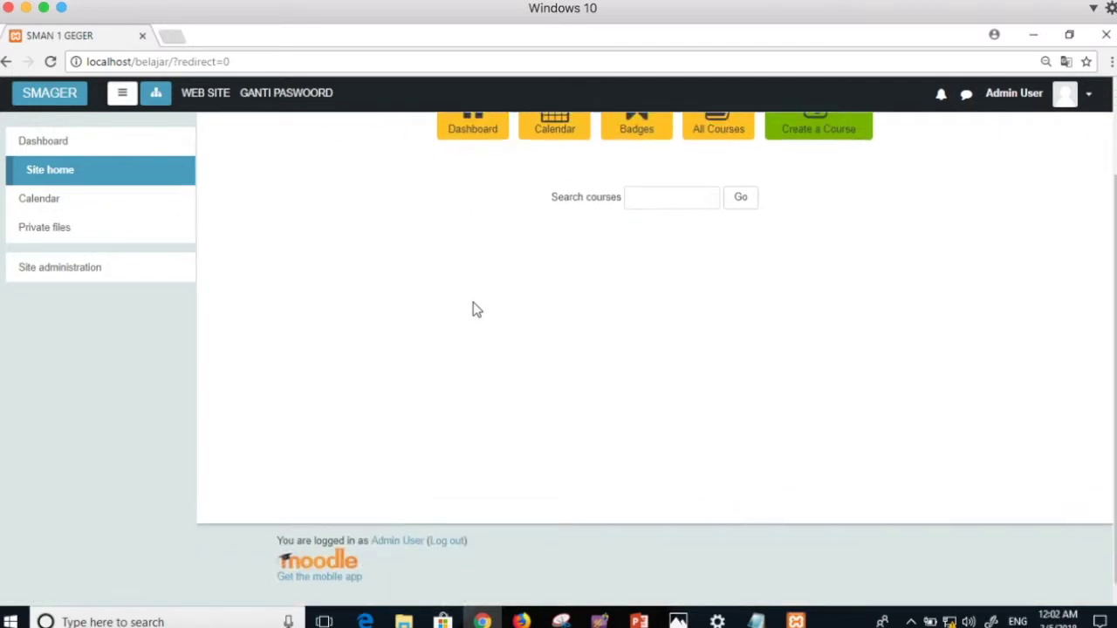
scroll(473, 302, up, 2)
scroll(473, 302, down, 1)
scroll(472, 307, down, 1)
scroll(471, 308, up, 2)
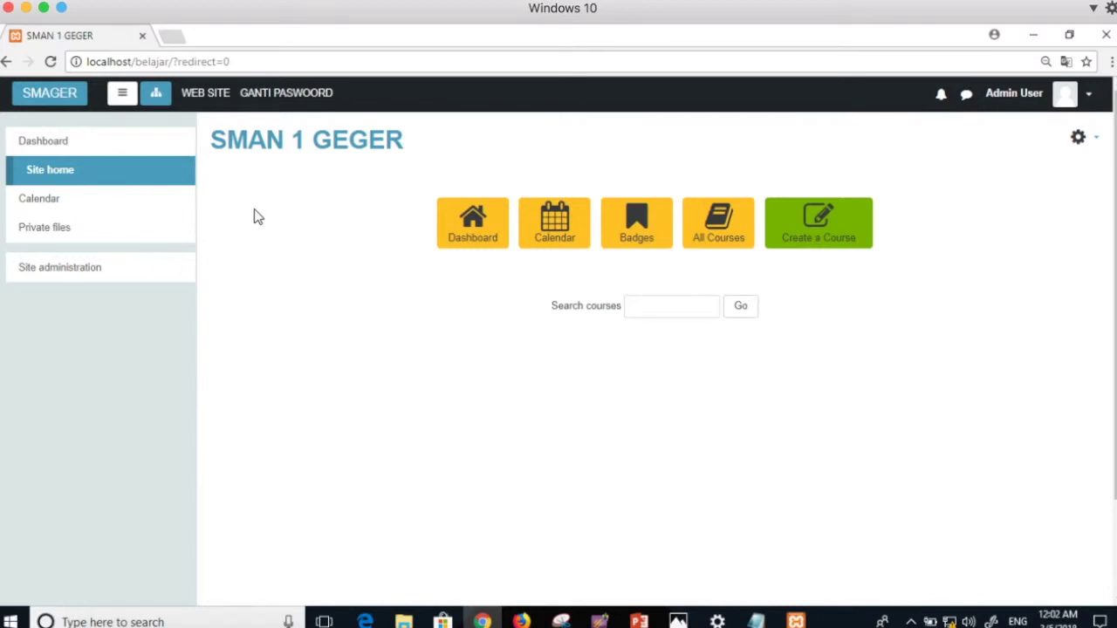
click(85, 281)
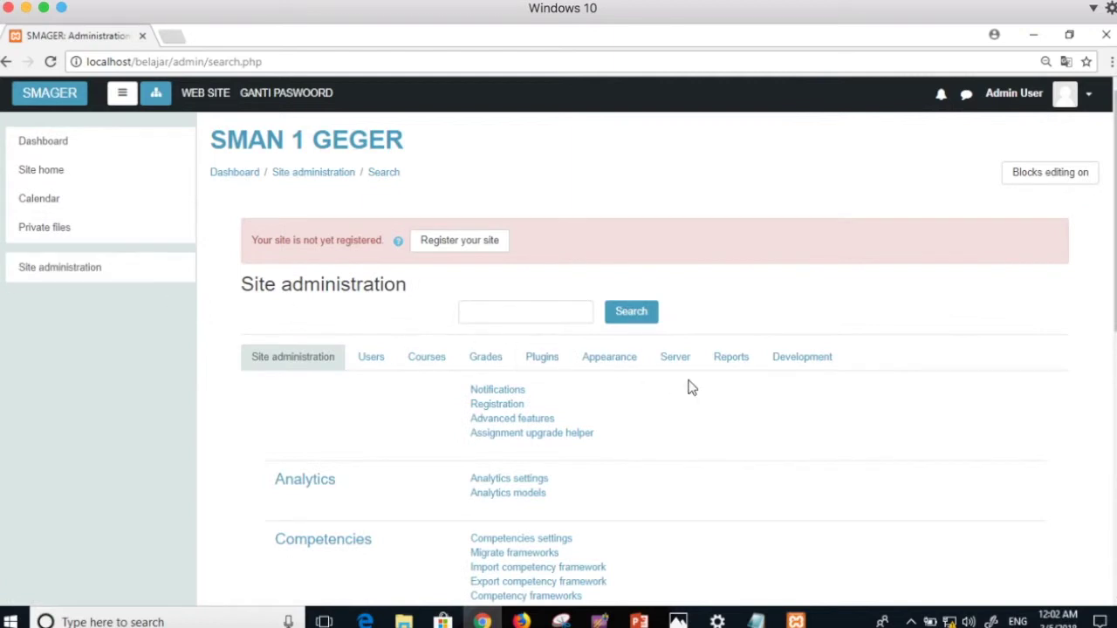
Go to Appearance > Themes > Fordson to reach the theme's settings
click(626, 367)
scroll(625, 366, down, 3)
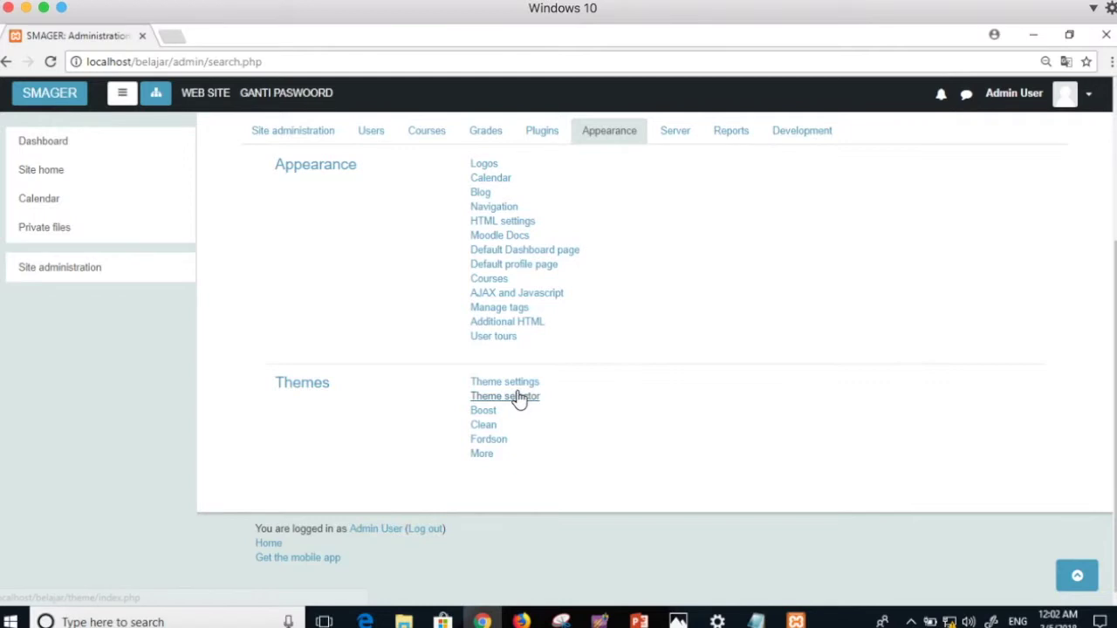
click(491, 443)
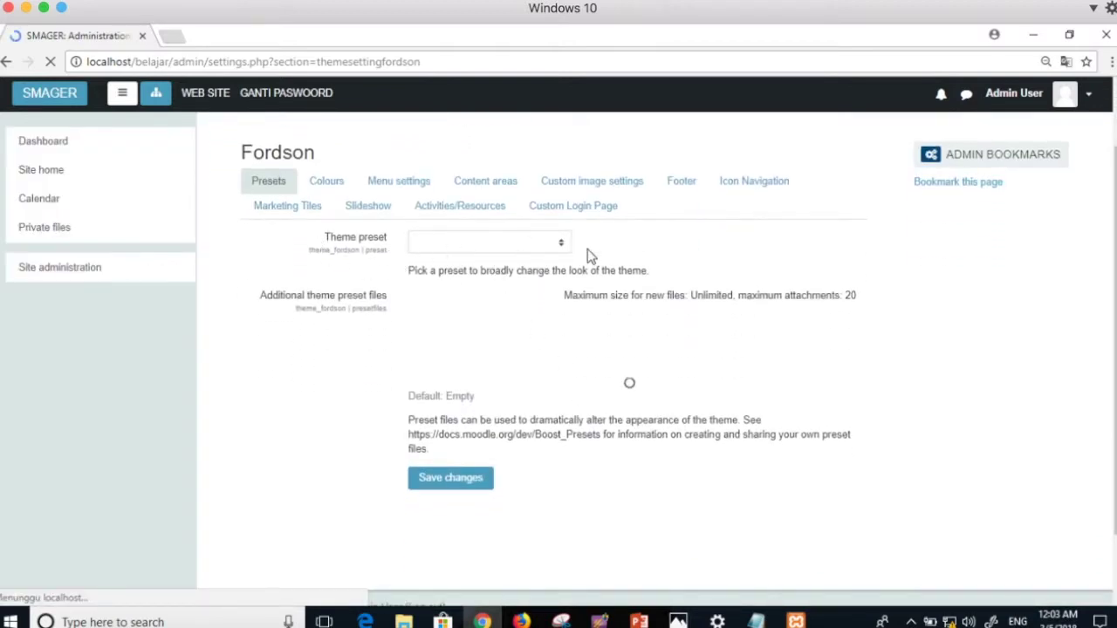
Set the Fordson Theme preset to K-12 and save the changes
click(561, 244)
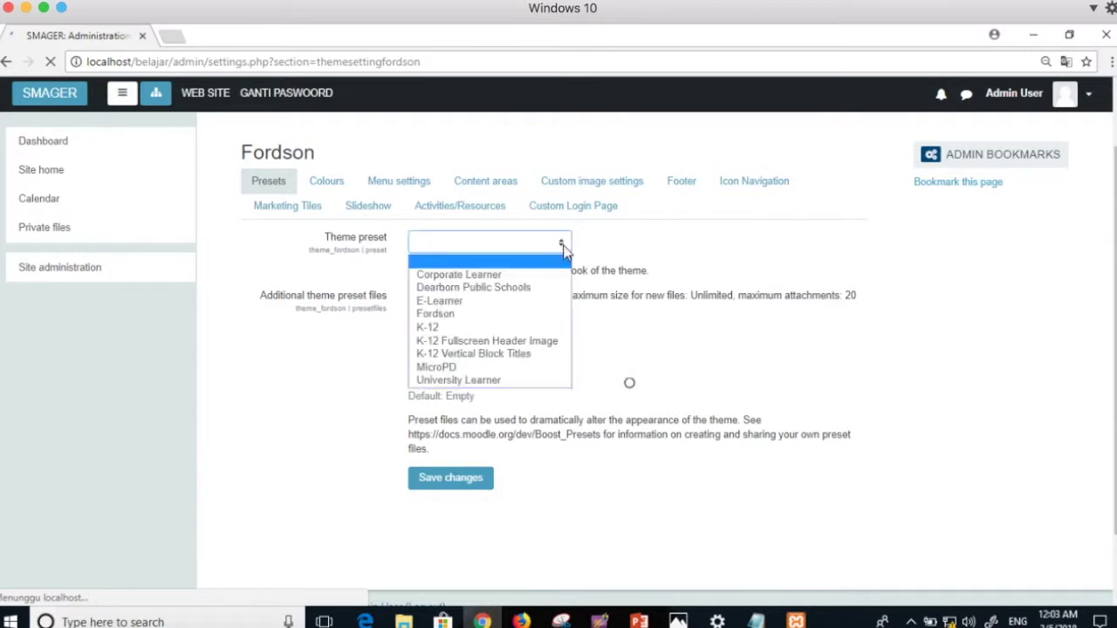
click(563, 248)
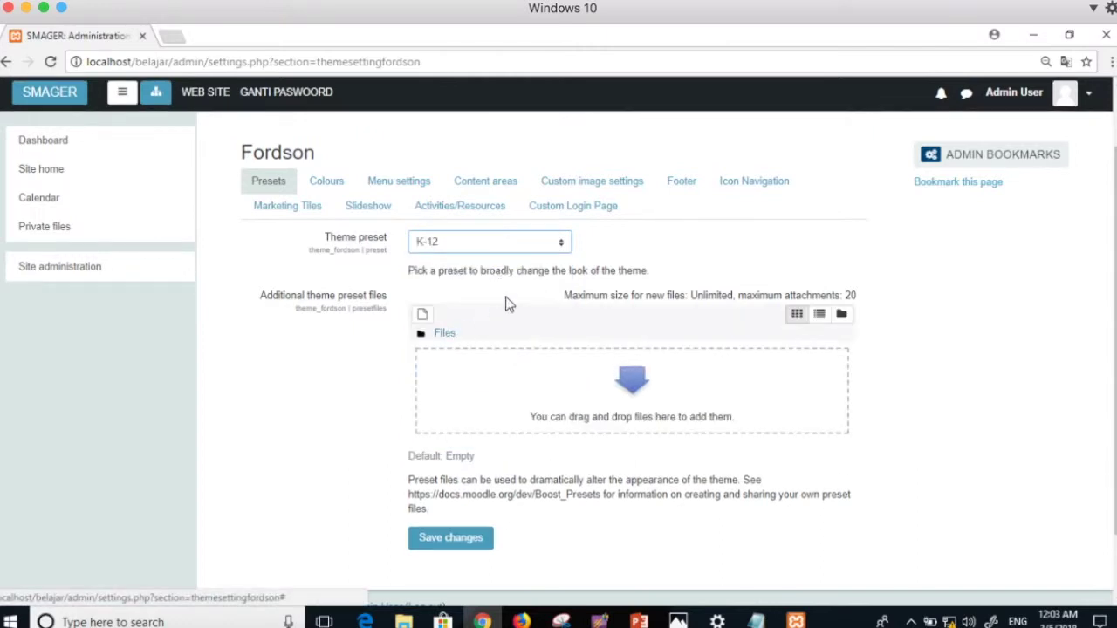
scroll(506, 274, down, 1)
click(442, 465)
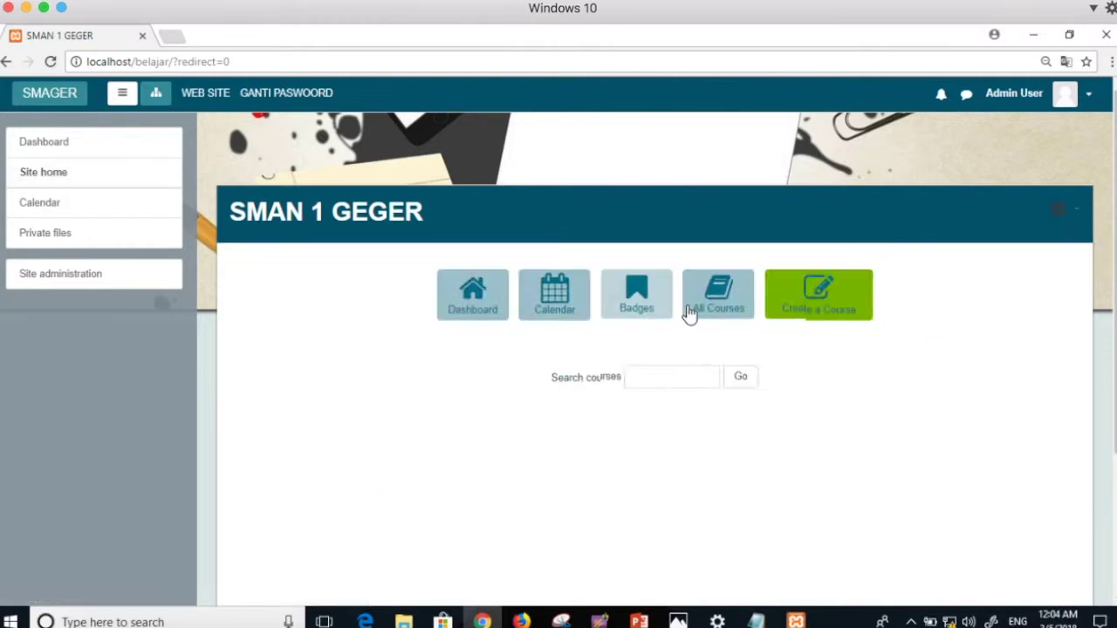
Check the K-12-styled Site home, then return to Site administration
scroll(686, 316, down, 3)
scroll(685, 295, up, 3)
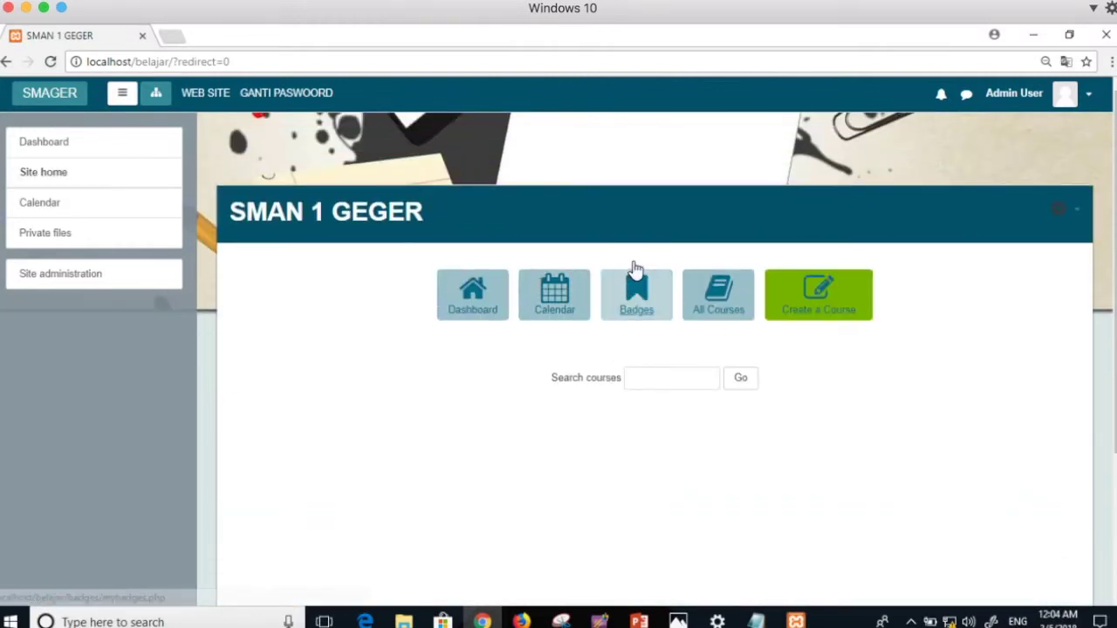
scroll(393, 279, down, 3)
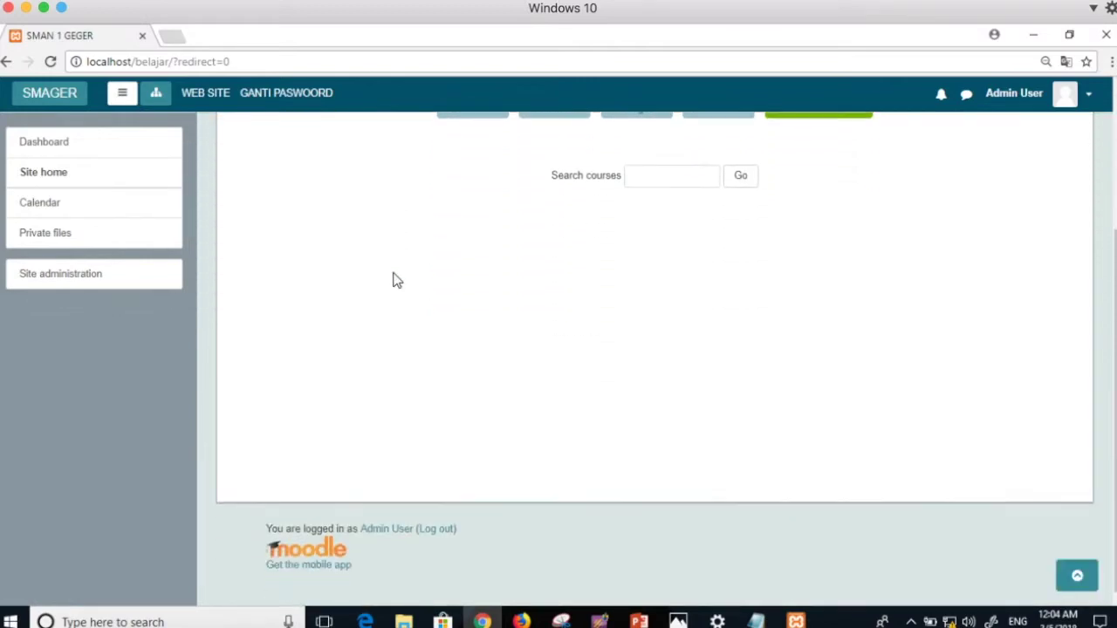
scroll(393, 279, up, 3)
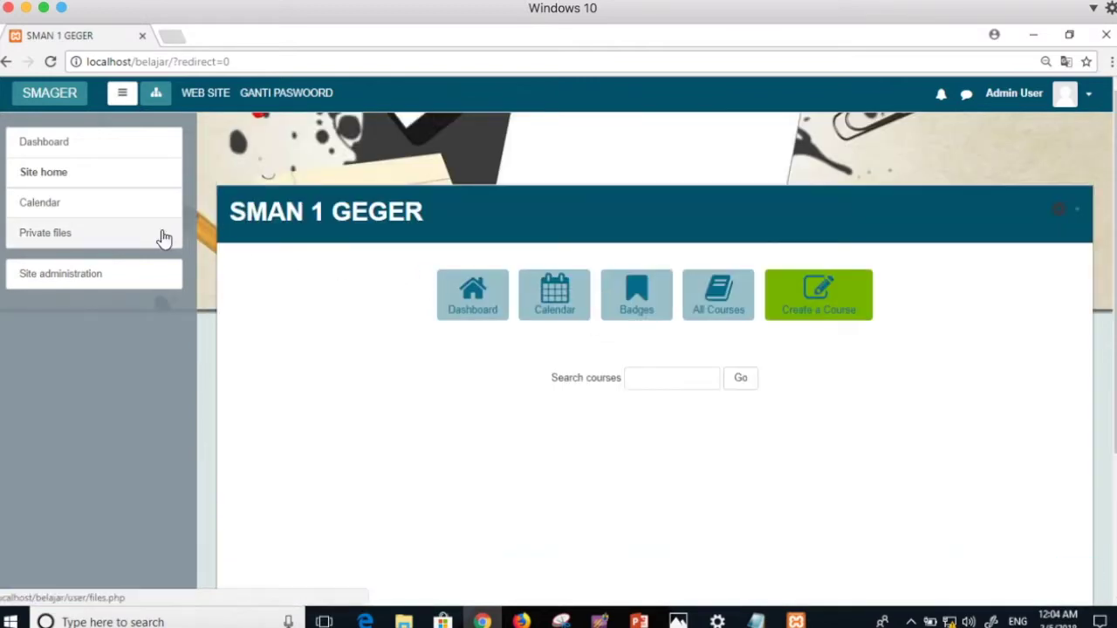
click(63, 277)
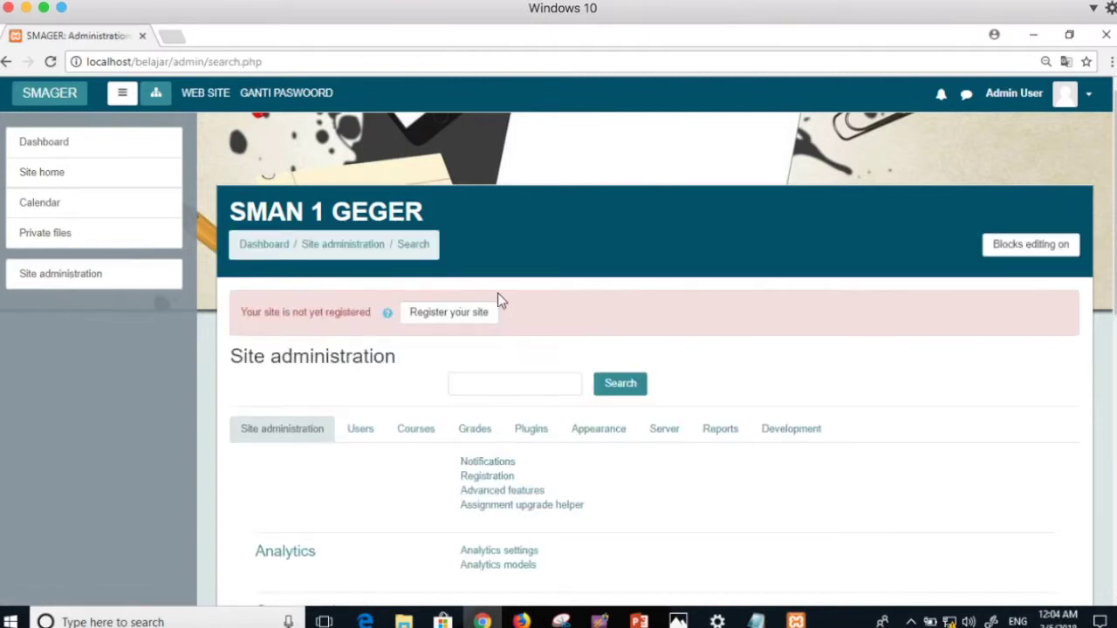
Go to Appearance > Themes > Fordson and switch to the Slideshow settings tab
scroll(634, 338, down, 3)
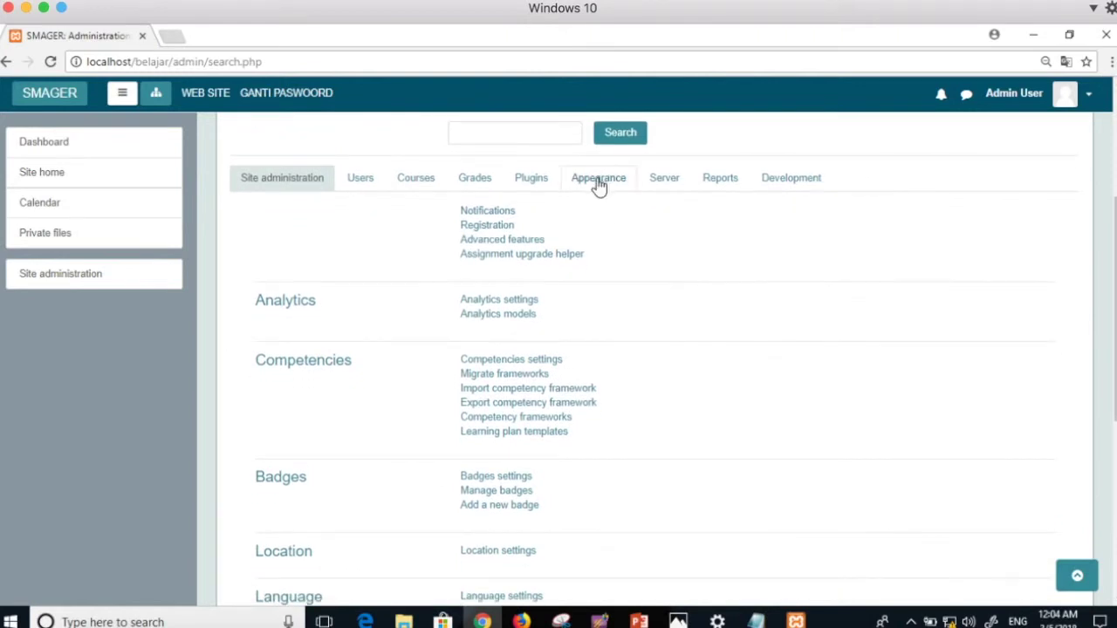
click(598, 180)
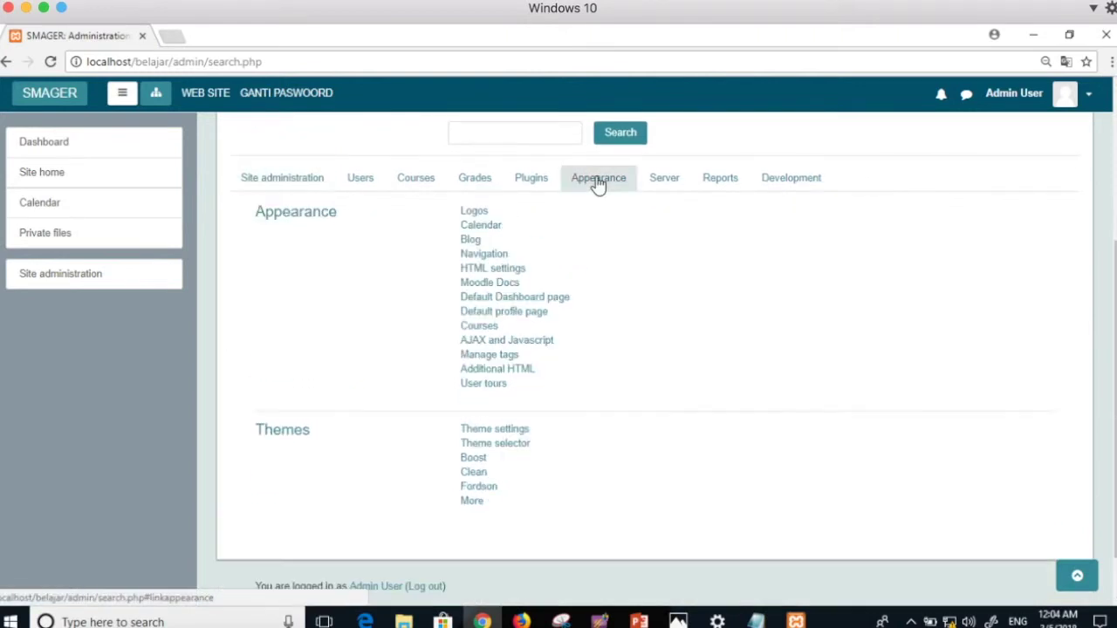
click(485, 491)
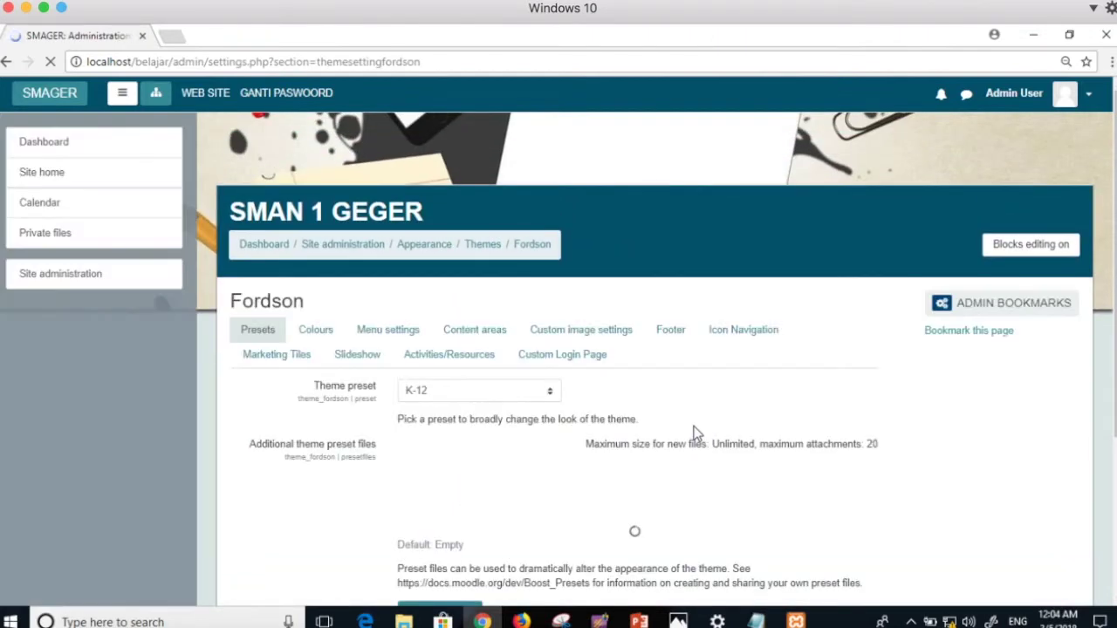
click(366, 351)
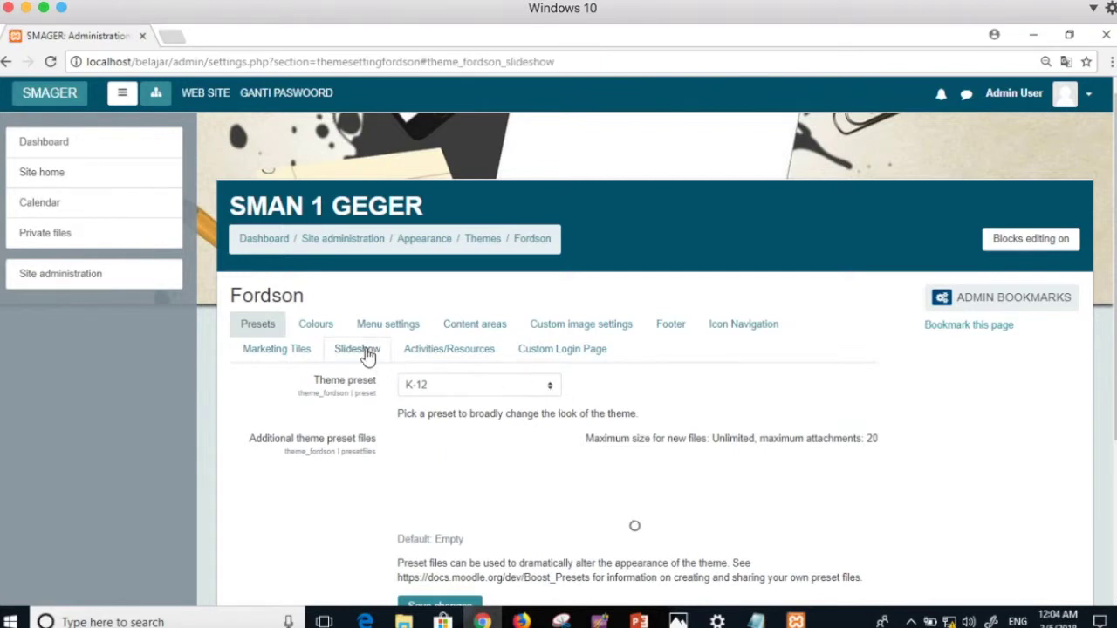
scroll(705, 387, down, 3)
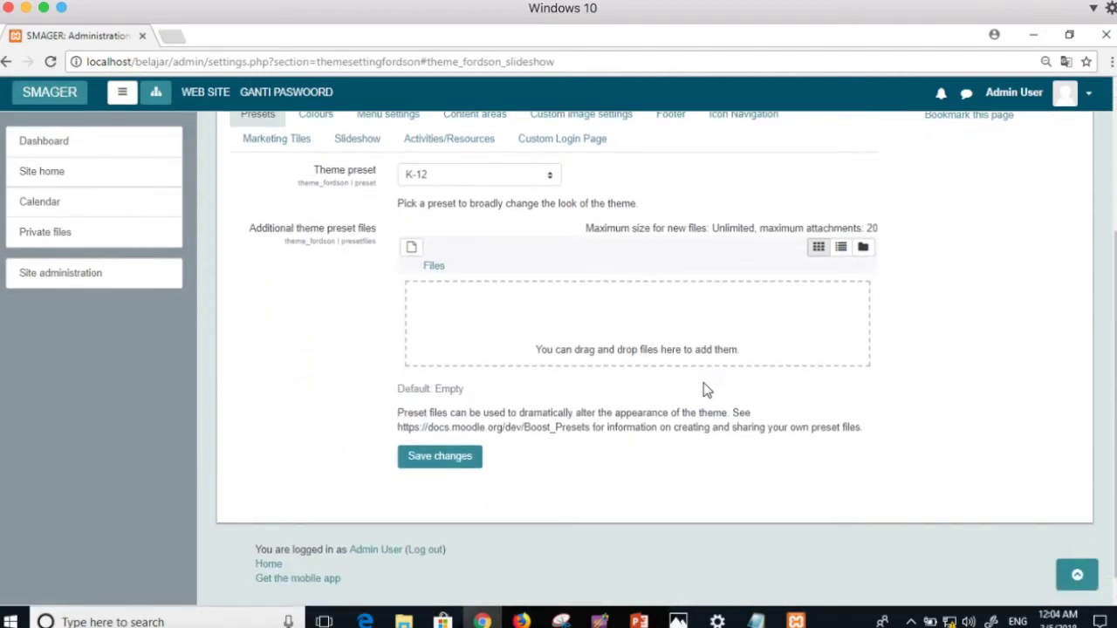
scroll(705, 389, up, 1)
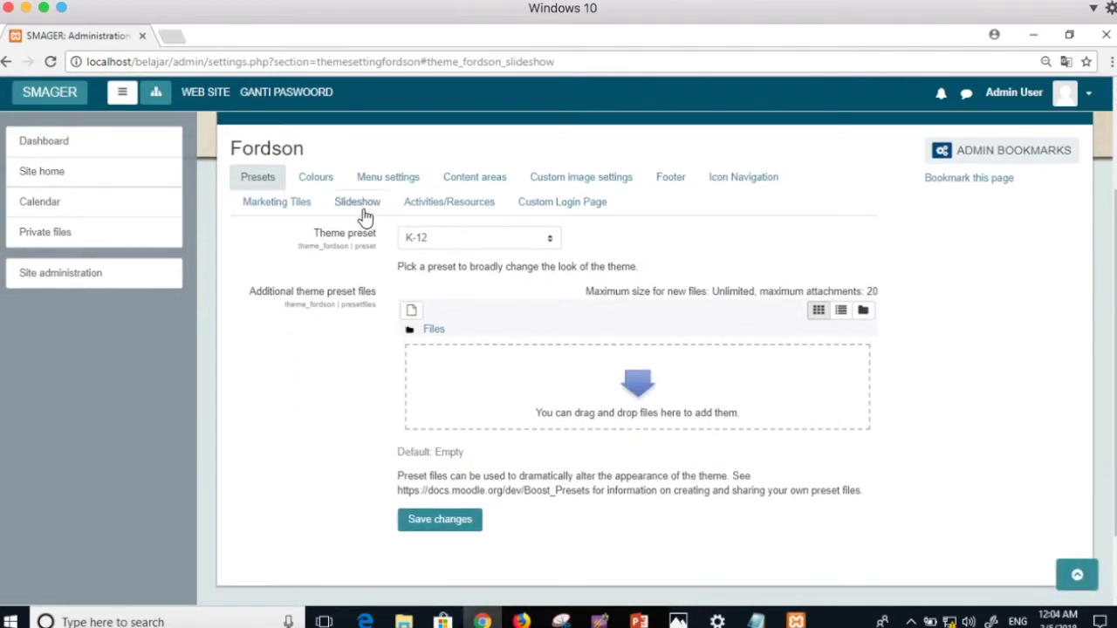
click(363, 214)
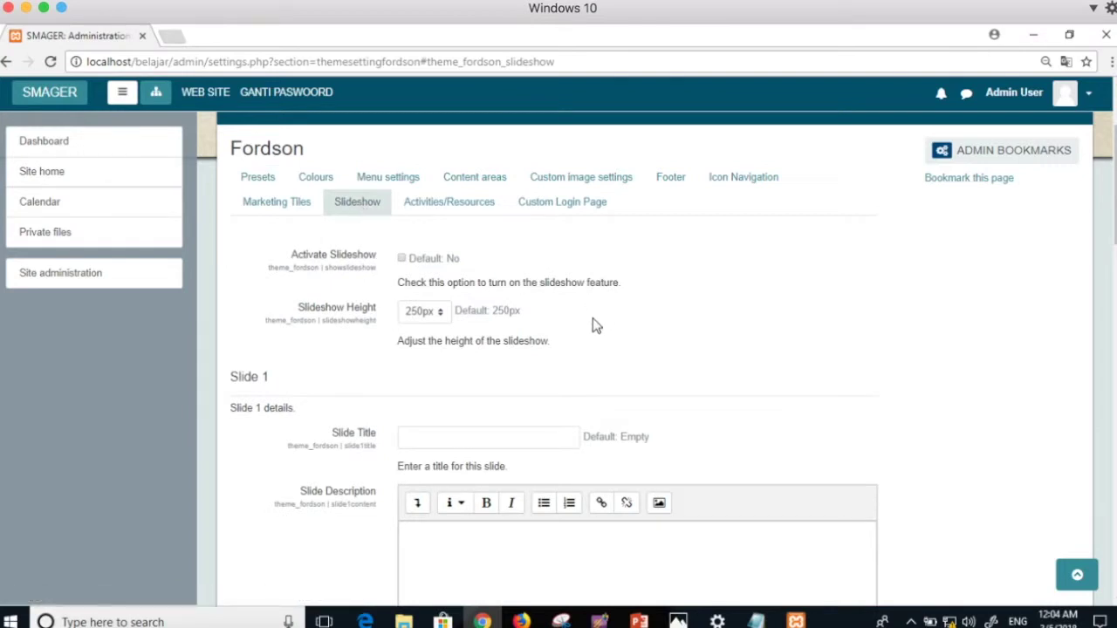
Set Slideshow Height to 350px and enter the Slide 1 title 'coba 1'
scroll(592, 325, down, 1)
click(424, 279)
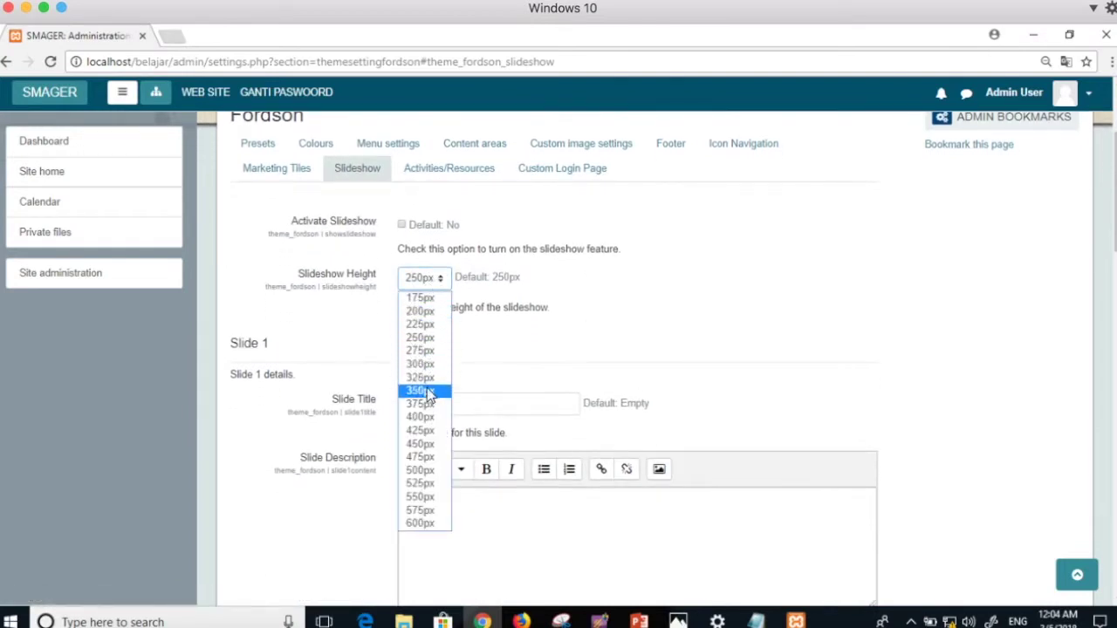
click(428, 393)
scroll(518, 379, down, 3)
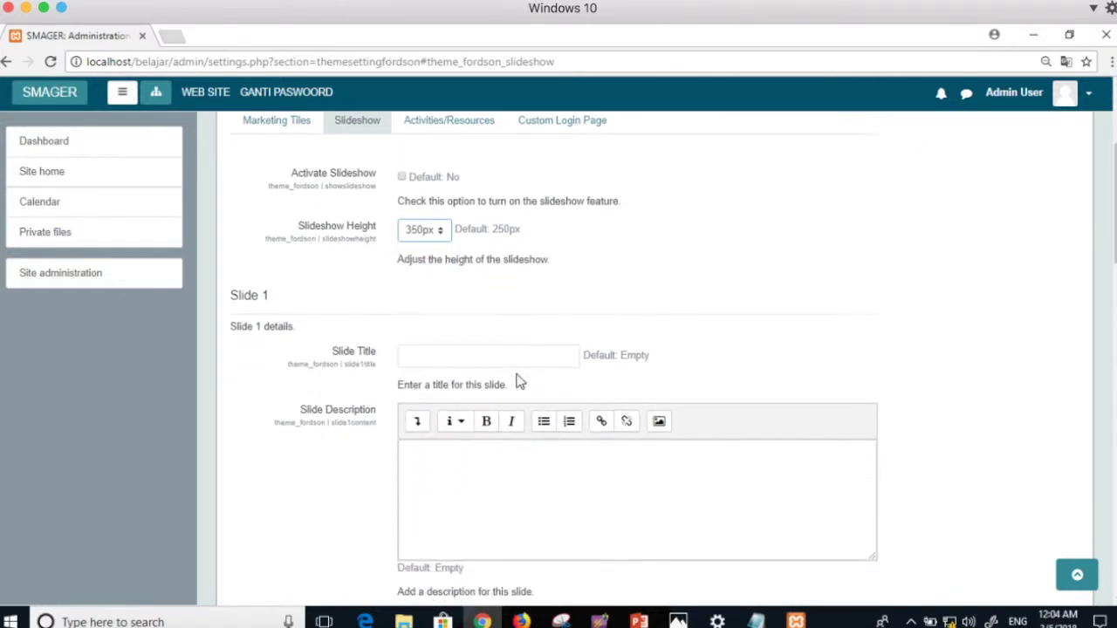
click(472, 315)
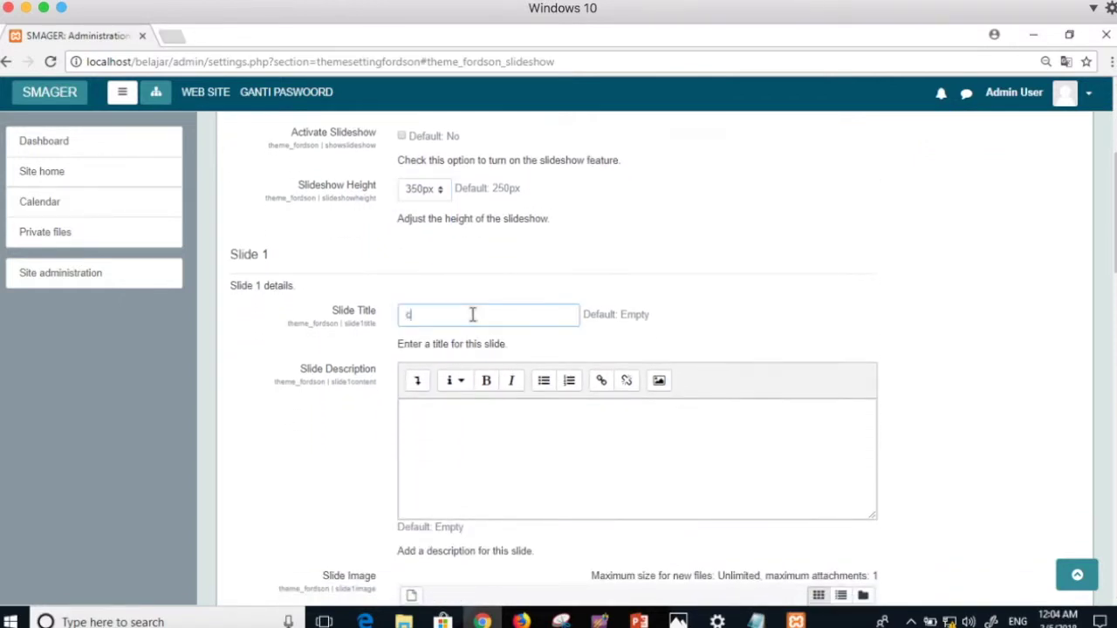
Enter the Slide 1 description 'diskripsi coba 1' and open the file picker for its image
click(462, 418)
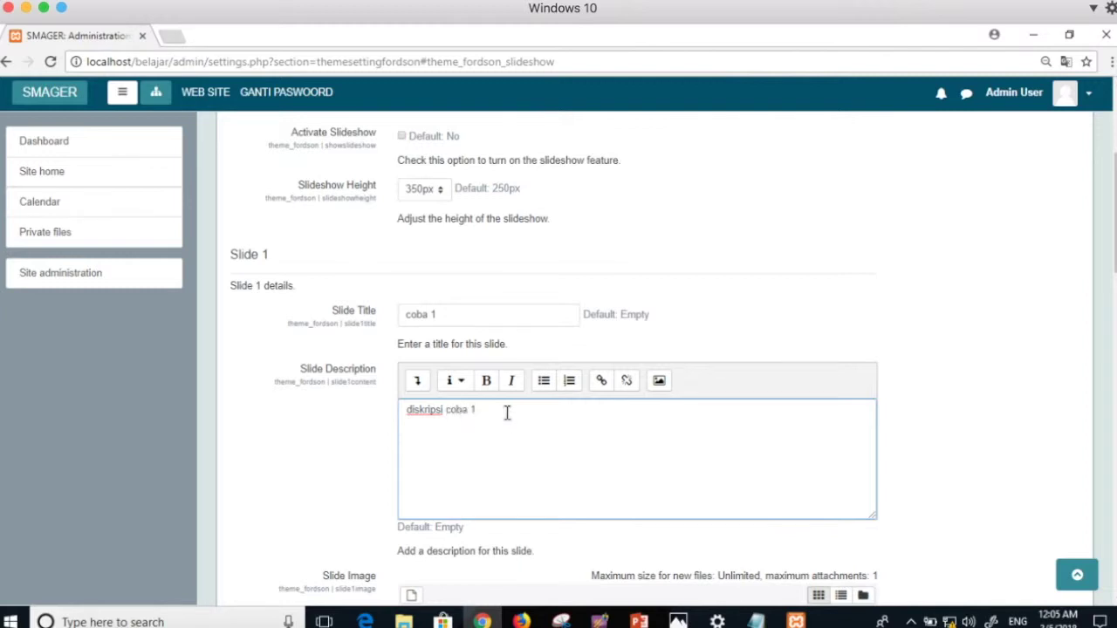
drag(477, 408, 381, 410)
right_click(439, 410)
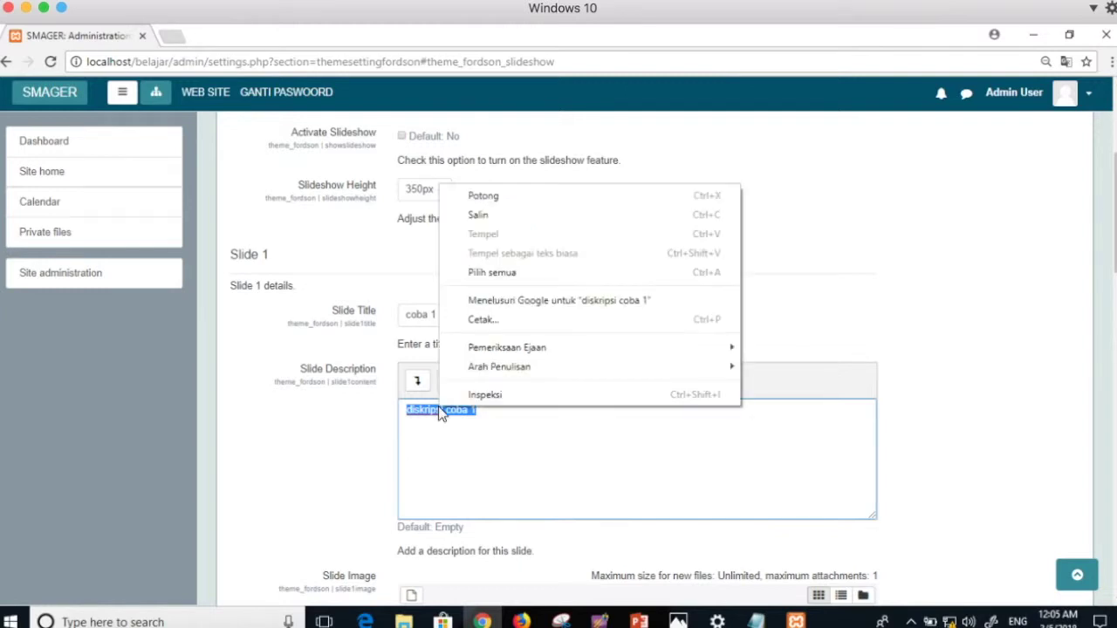
key(Escape)
scroll(462, 425, down, 3)
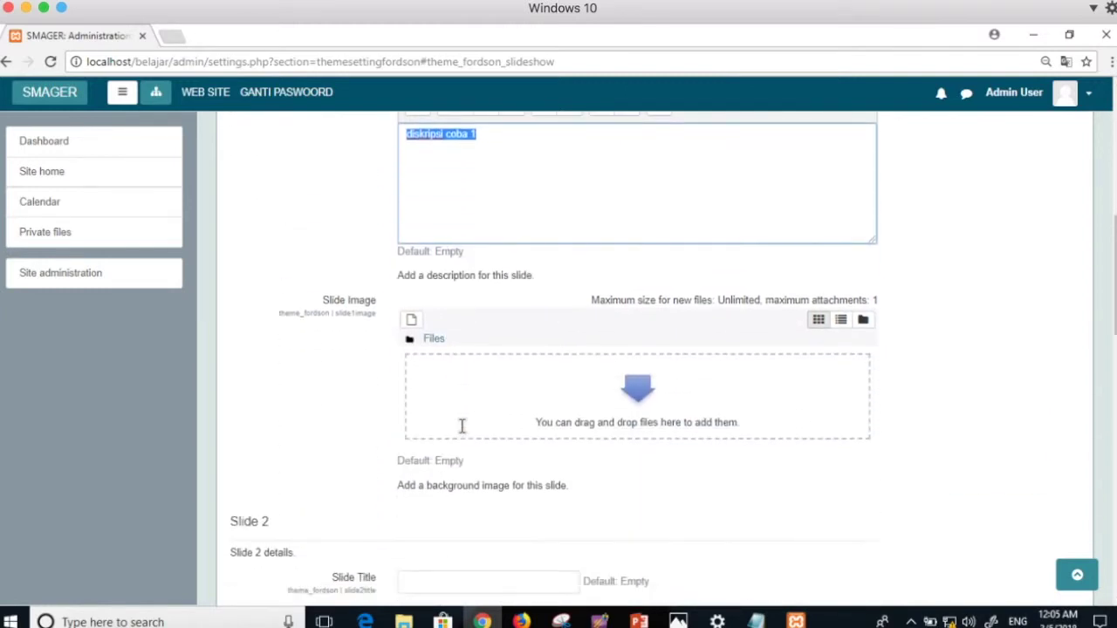
click(646, 385)
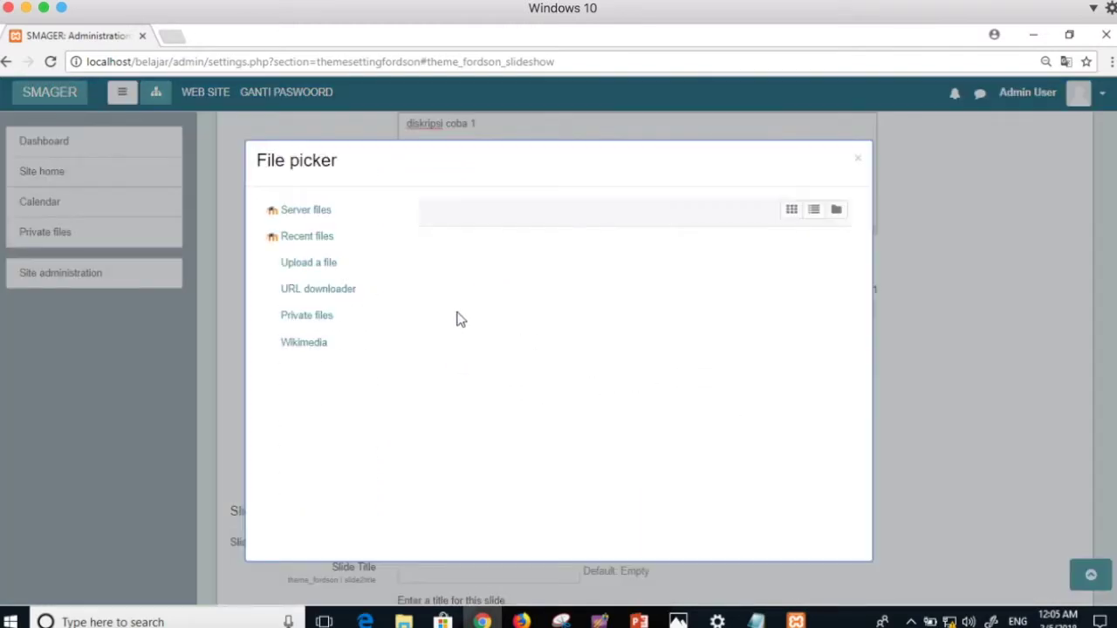
Upload slideshow3.jpg from Documents\Video Ku\Video Template fordson\gambar dipakai as Slide 1's image
click(455, 304)
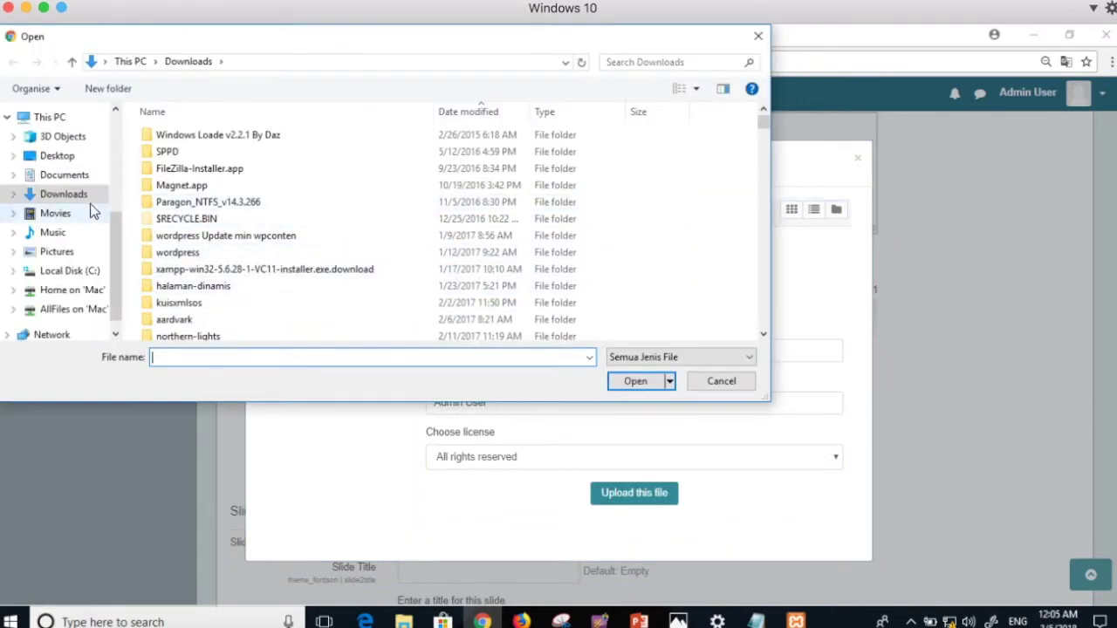
click(80, 177)
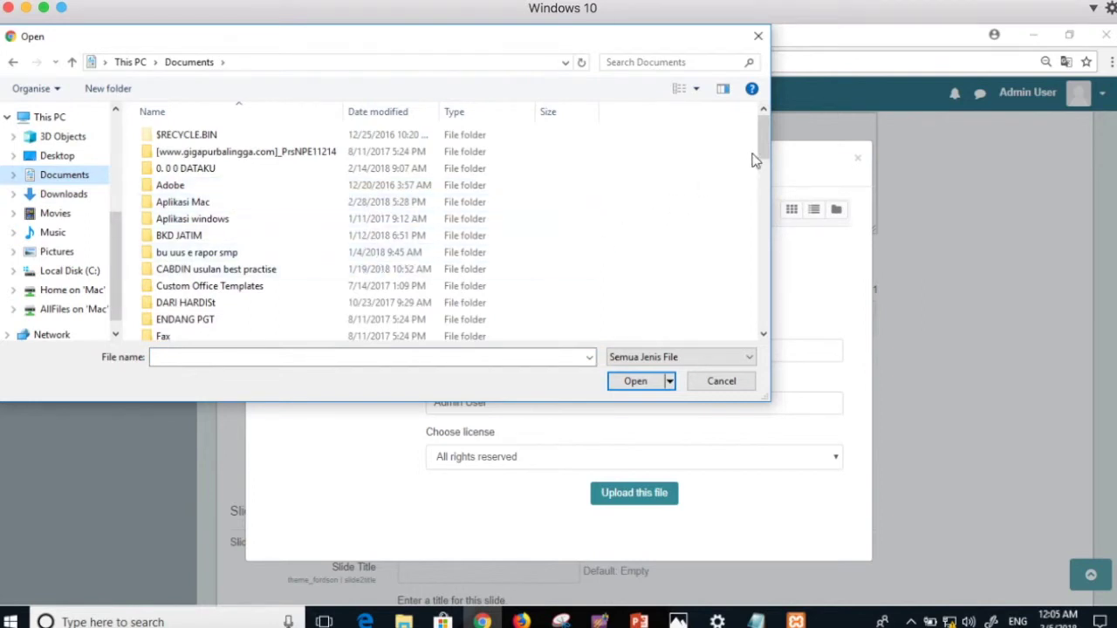
drag(763, 144, 760, 181)
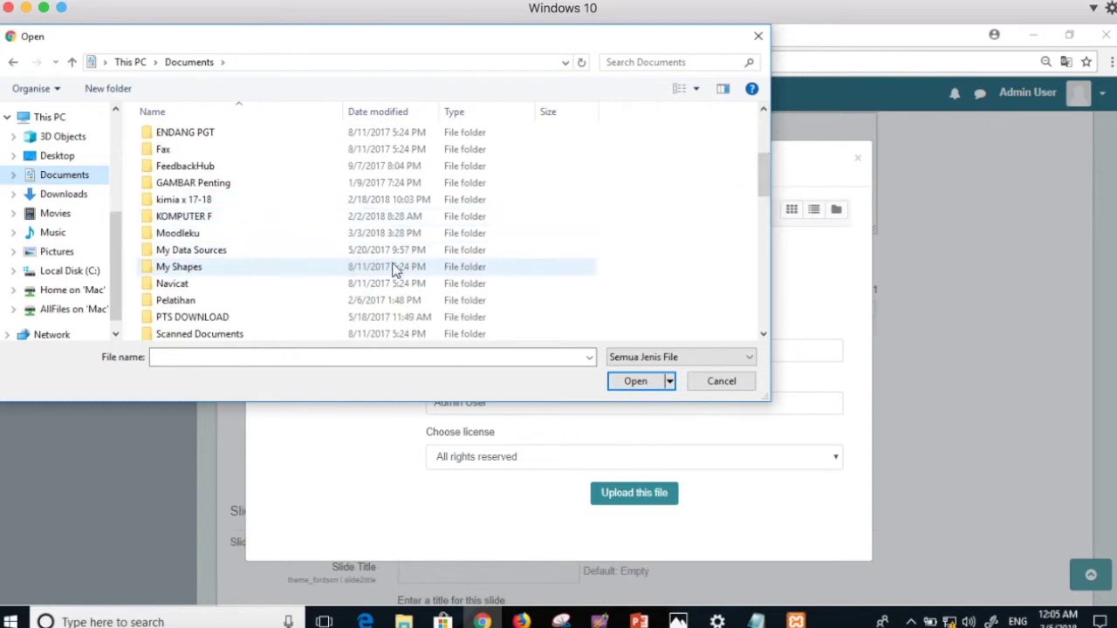
scroll(602, 174, down, 4)
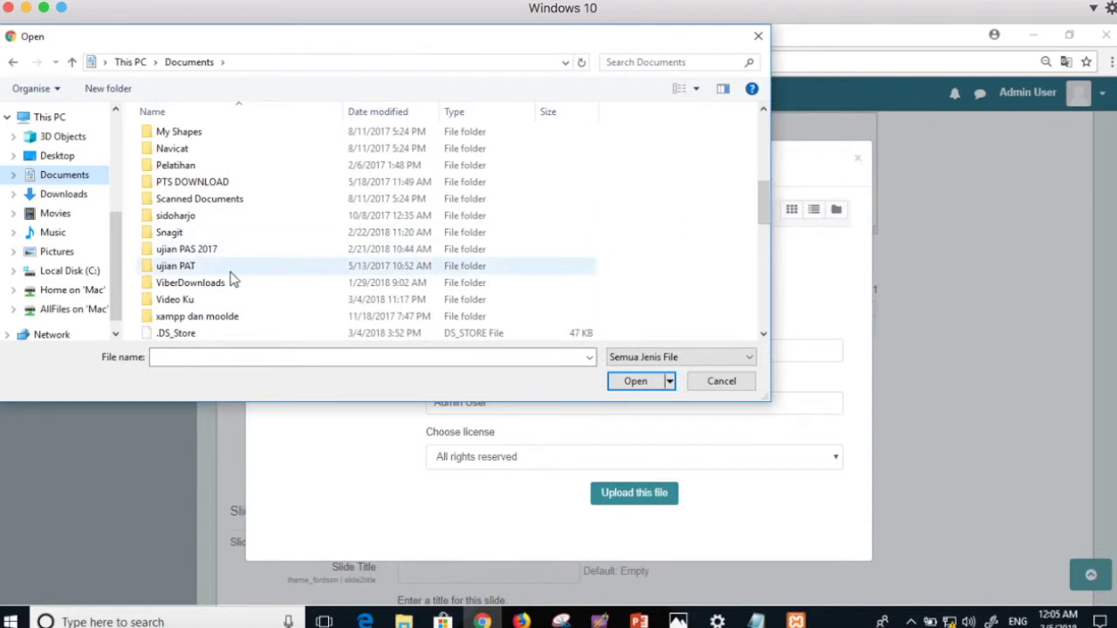
double_click(195, 302)
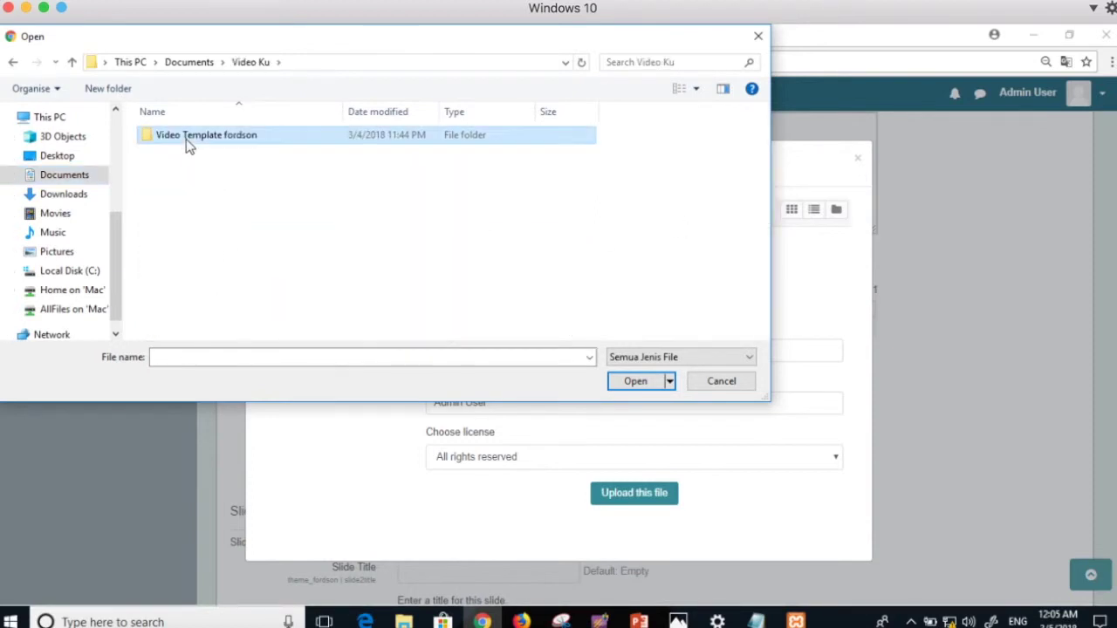
double_click(186, 139)
double_click(191, 140)
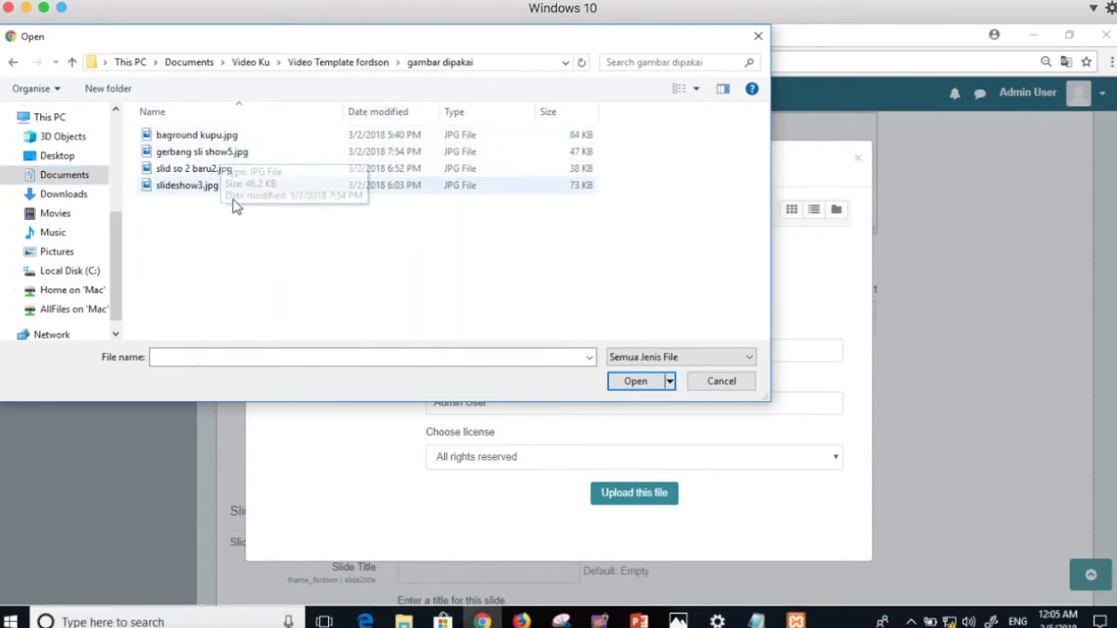
click(206, 187)
click(637, 382)
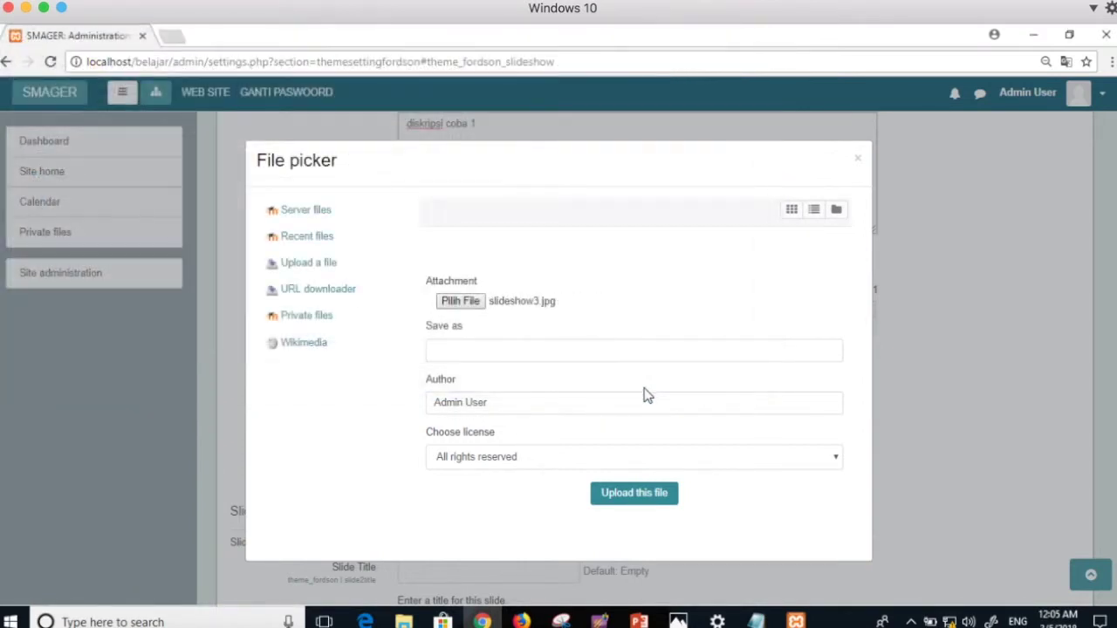
click(631, 497)
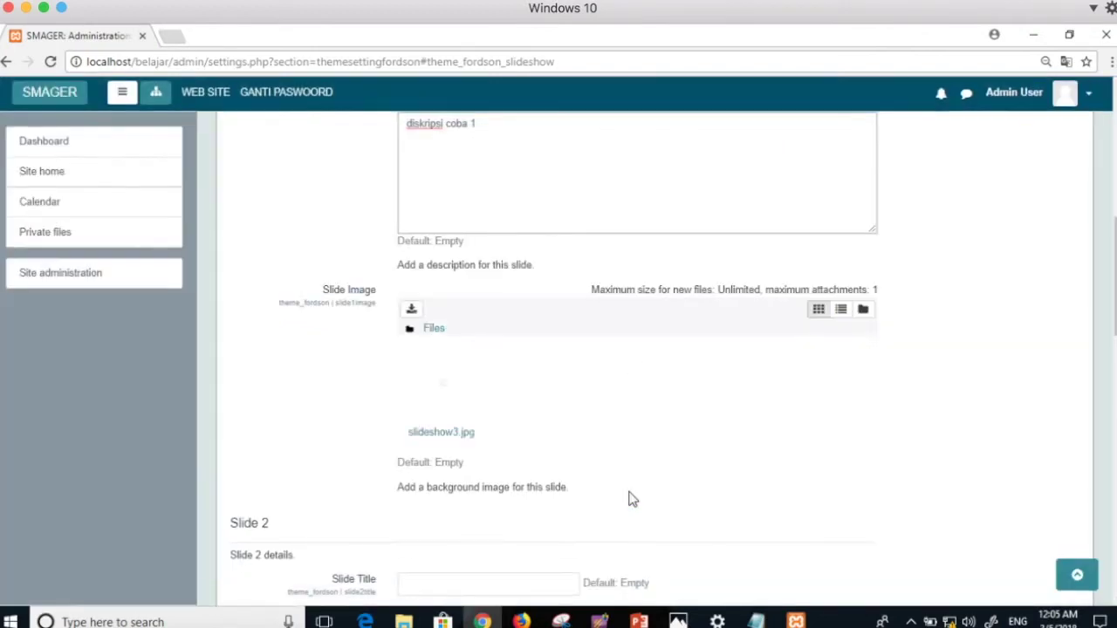
Enter 'coba 2' as the Slide 2 title
scroll(632, 500, up, 2)
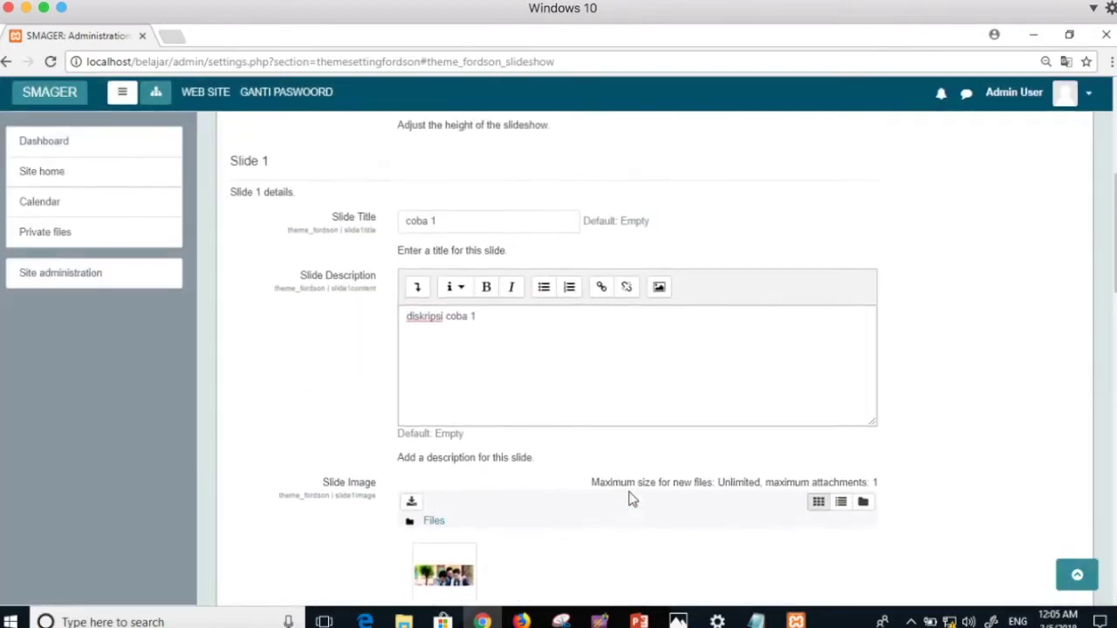
scroll(633, 499, down, 2)
scroll(633, 499, down, 2)
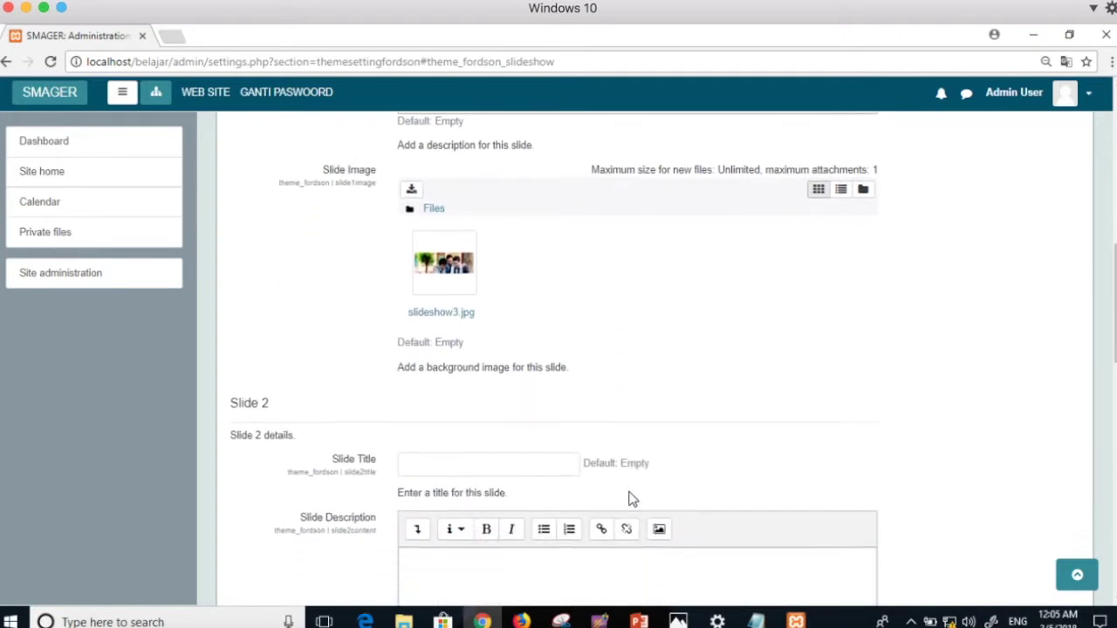
click(488, 419)
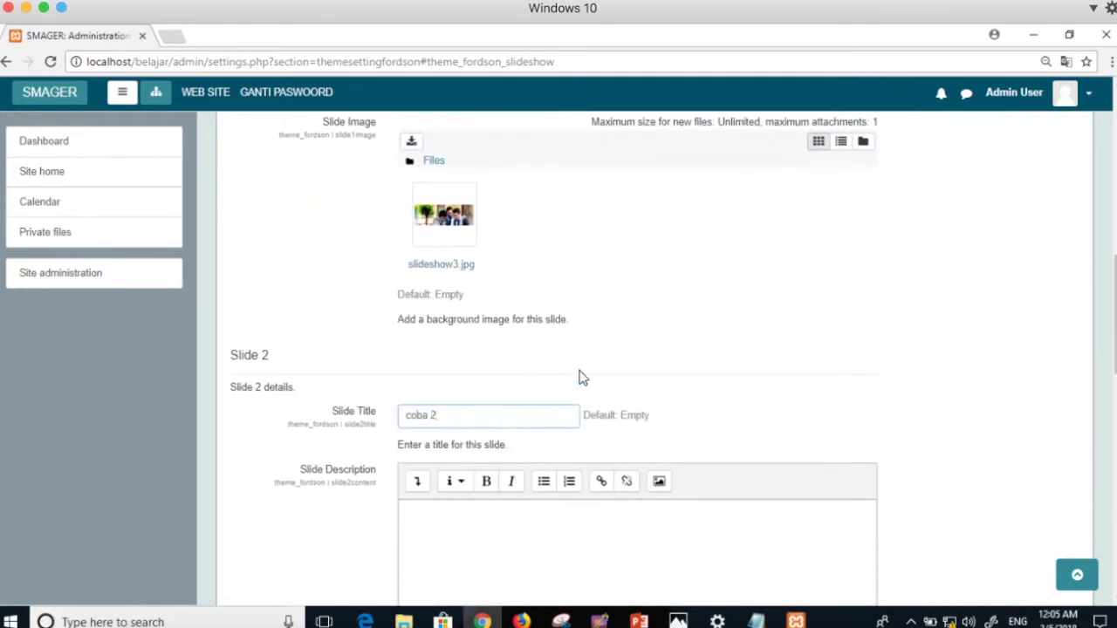
Copy the full Slide 1 description text
scroll(579, 377, up, 4)
click(568, 324)
triple_click(442, 316)
right_click(447, 309)
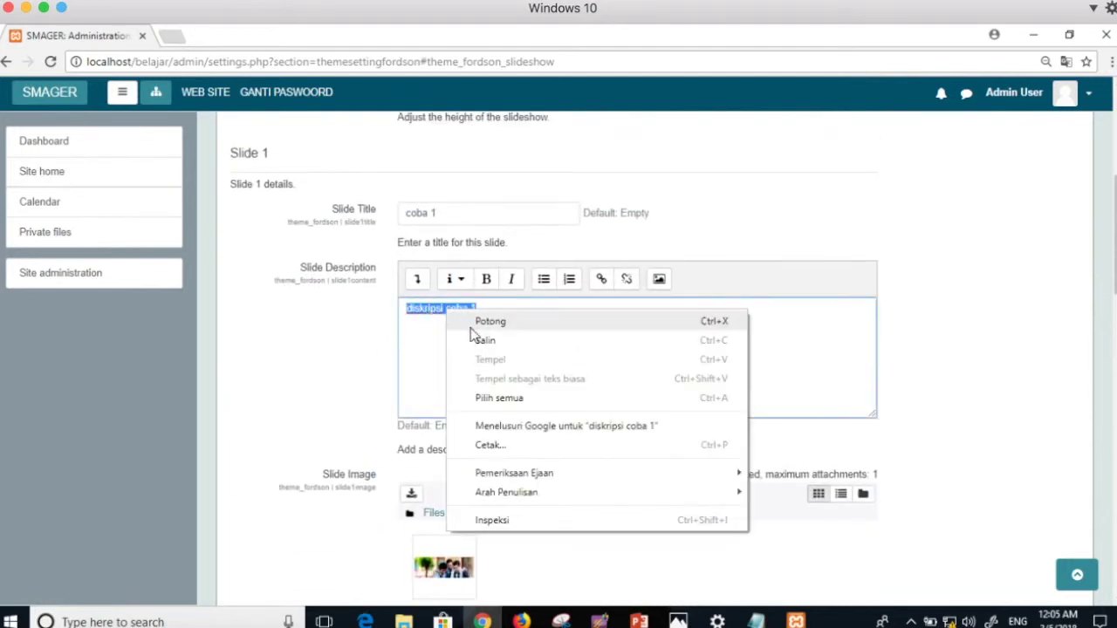
click(491, 343)
Paste it into Slide 2's description and change it to 'diskripsi coba 2'
scroll(498, 366, down, 1)
scroll(502, 384, down, 5)
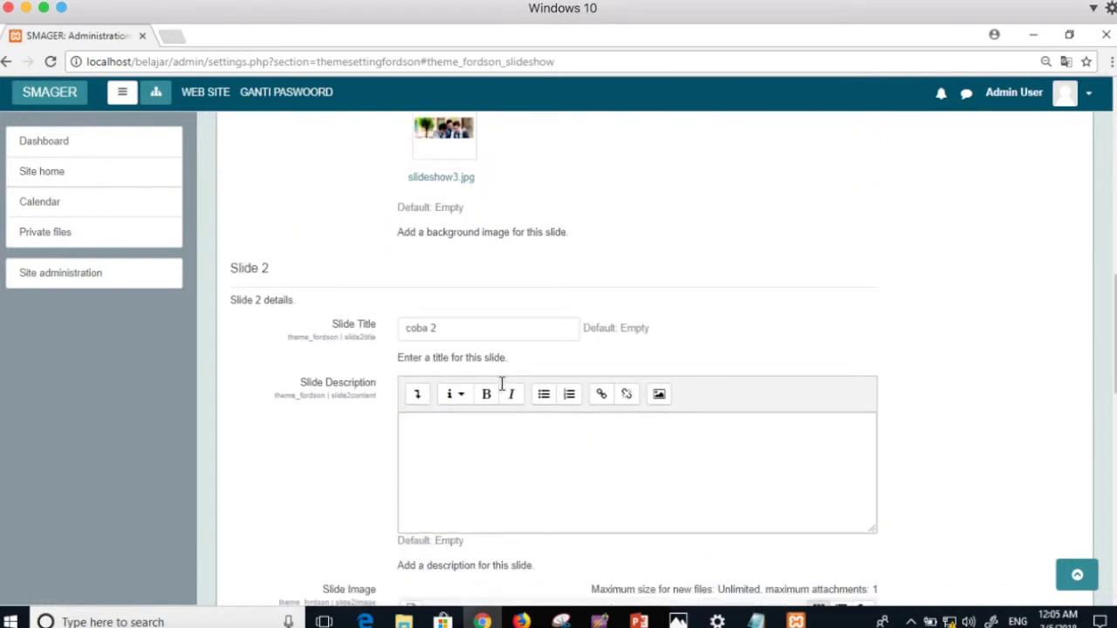
click(469, 384)
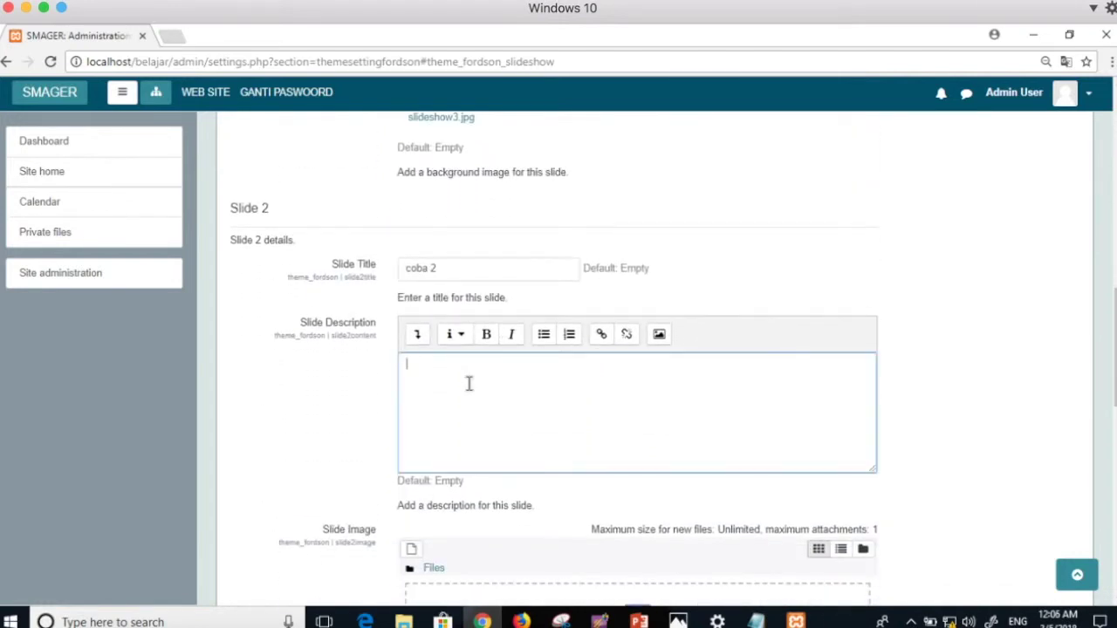
key(ctrl+v)
key(shift+Left)
text(2)
scroll(492, 394, down, 3)
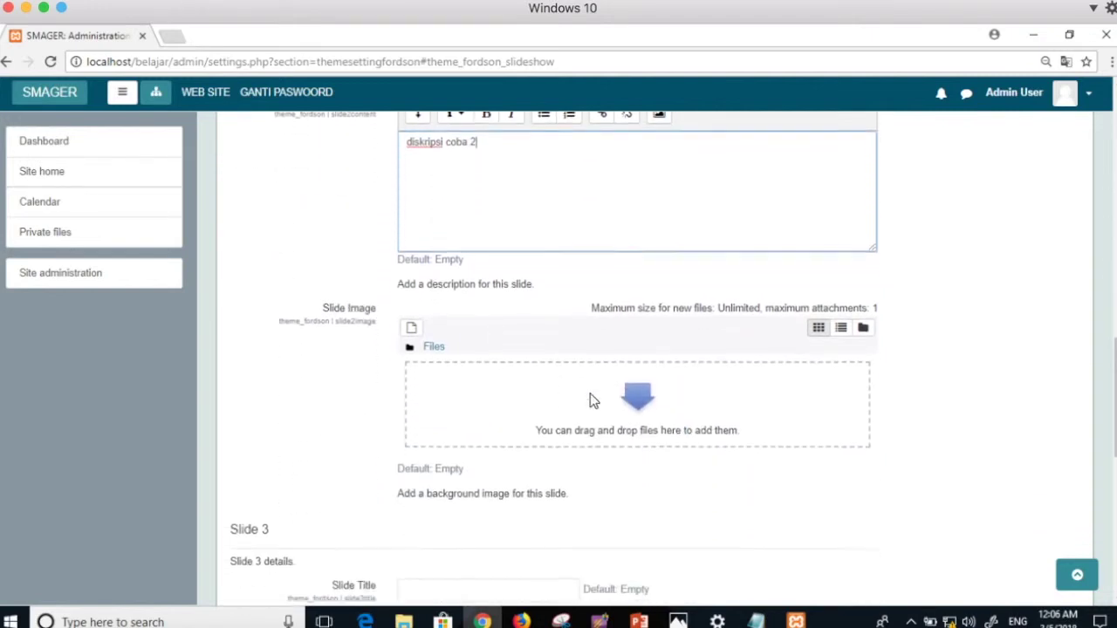
Upload slid so 2 baru2.jpg as the Slide 2 background image
click(645, 379)
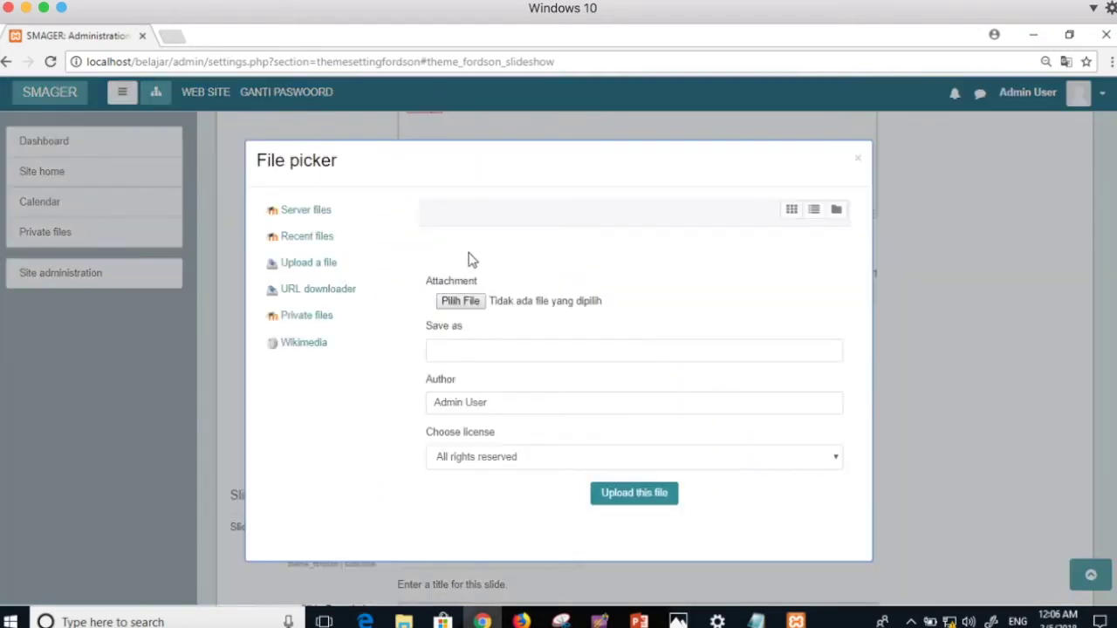
click(475, 305)
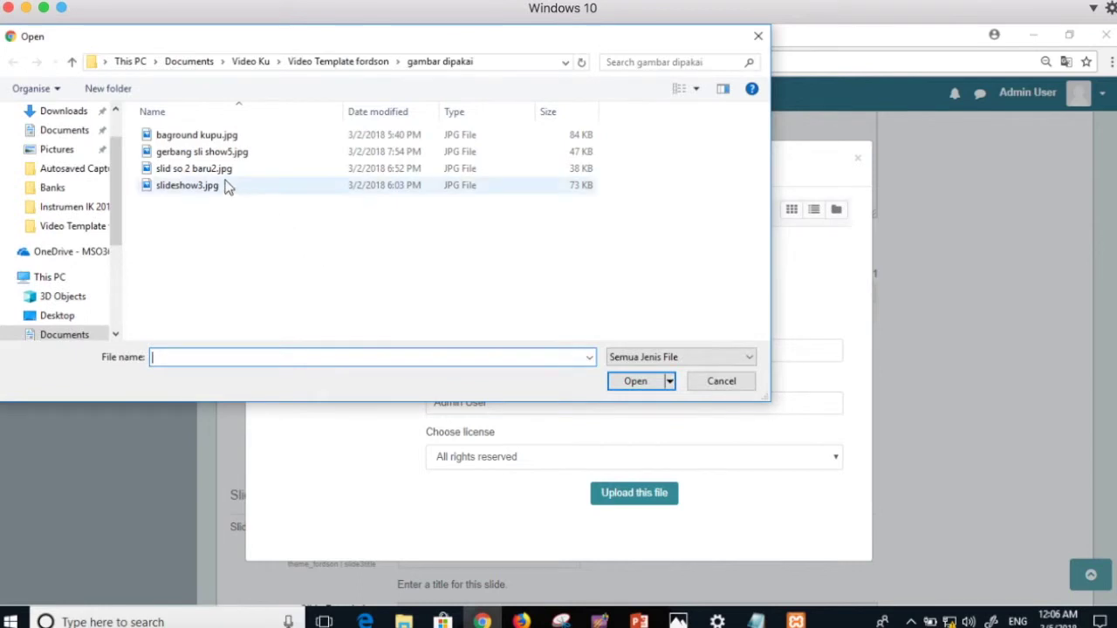
click(209, 169)
click(635, 381)
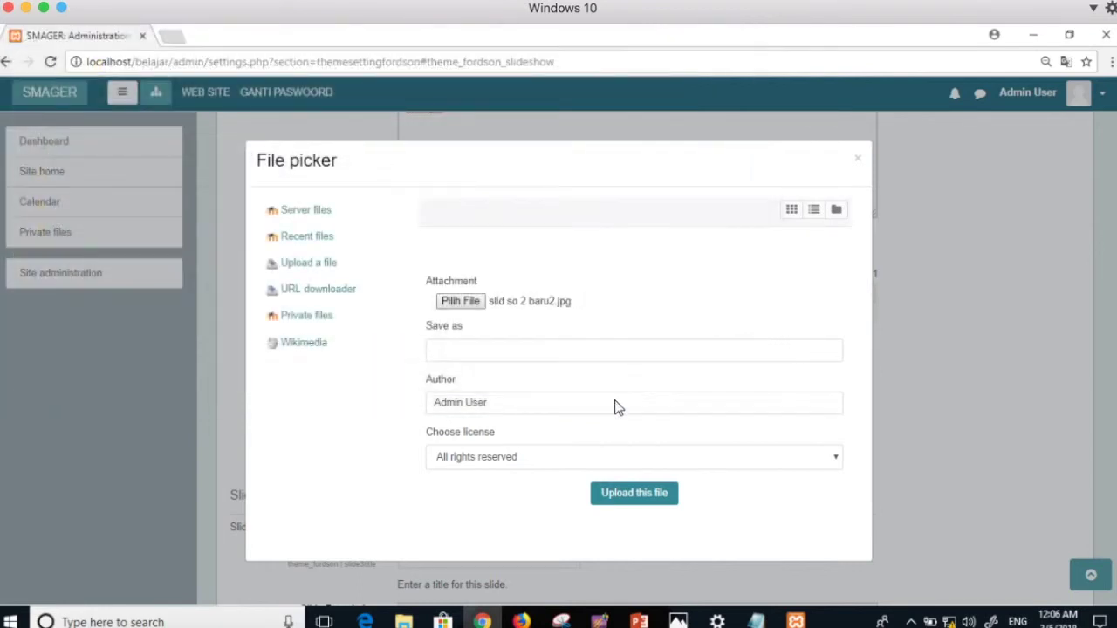
click(634, 494)
scroll(637, 502, down, 3)
Title Slide 3 'coba 3' and paste in its description 'diskripsi coba 3'
click(478, 361)
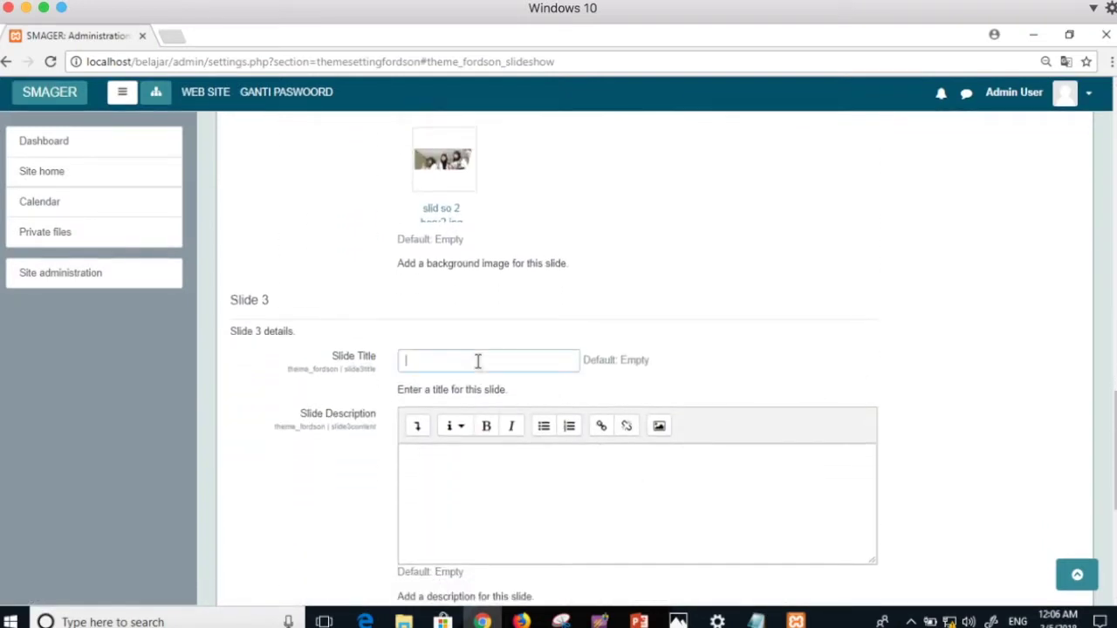
text(coba 3)
click(446, 471)
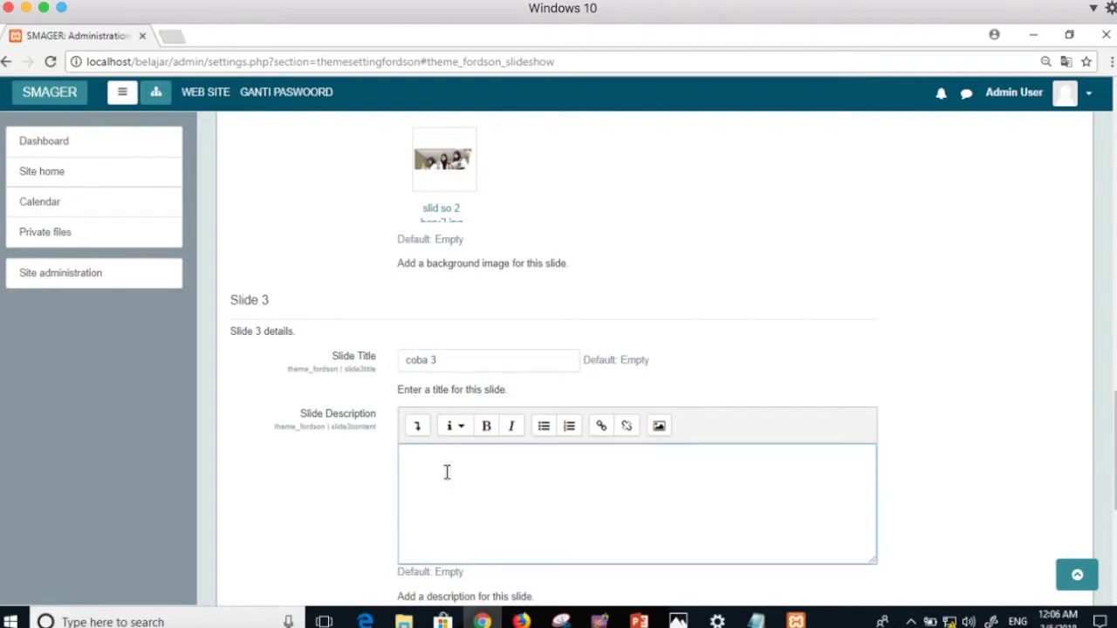
key(ctrl+v)
scroll(530, 463, down, 1)
scroll(530, 463, down, 3)
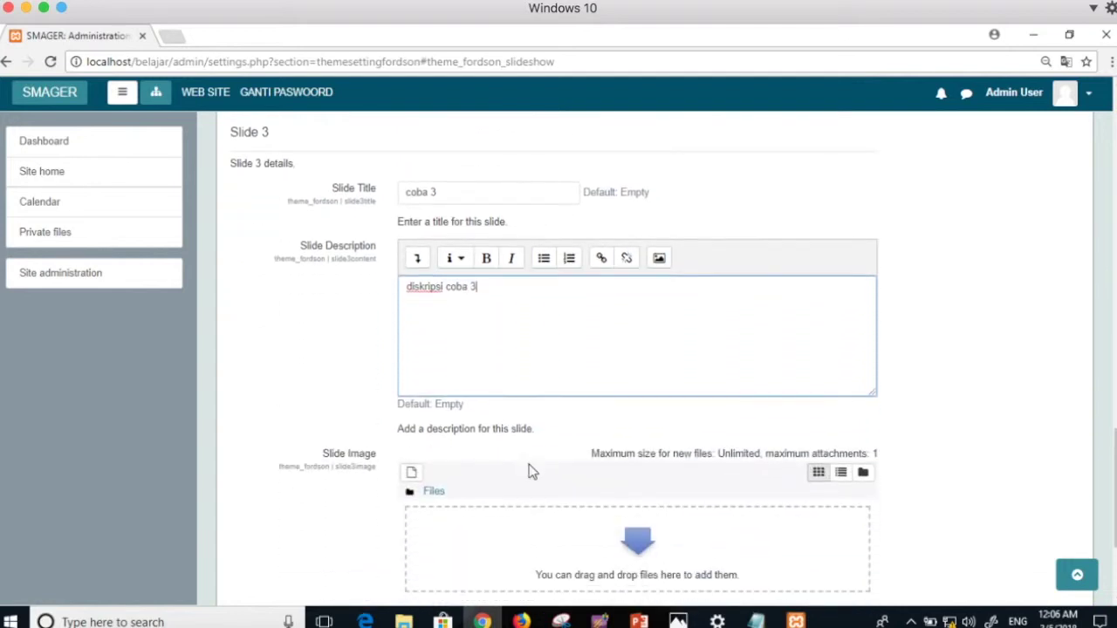
Upload gerbang sli show5.jpg as the Slide 3 image and save the Fordson settings
click(642, 428)
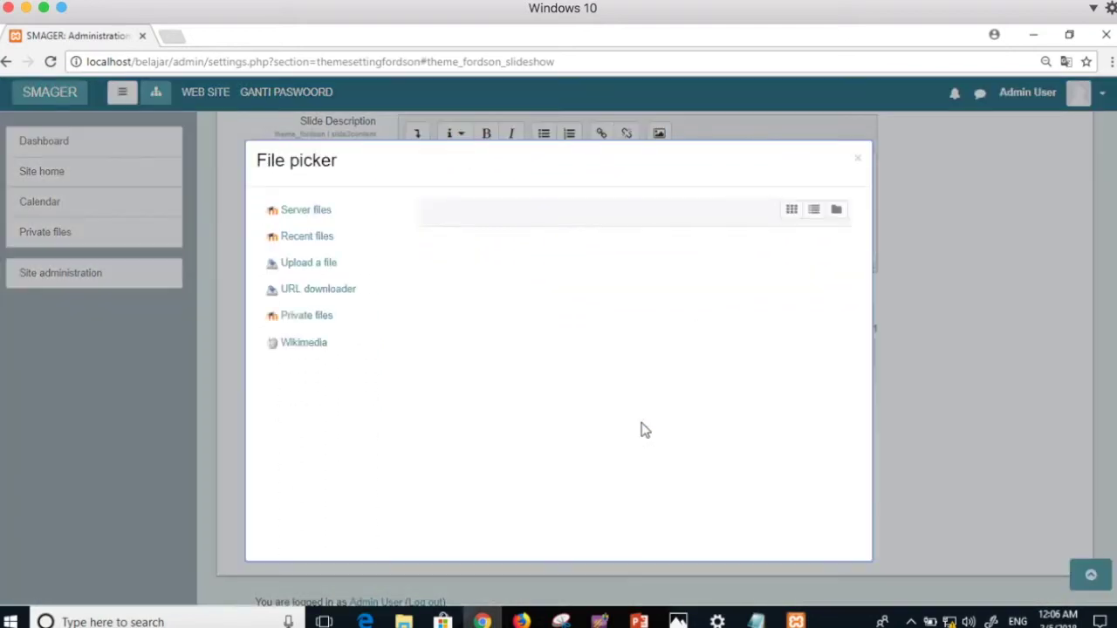
click(472, 304)
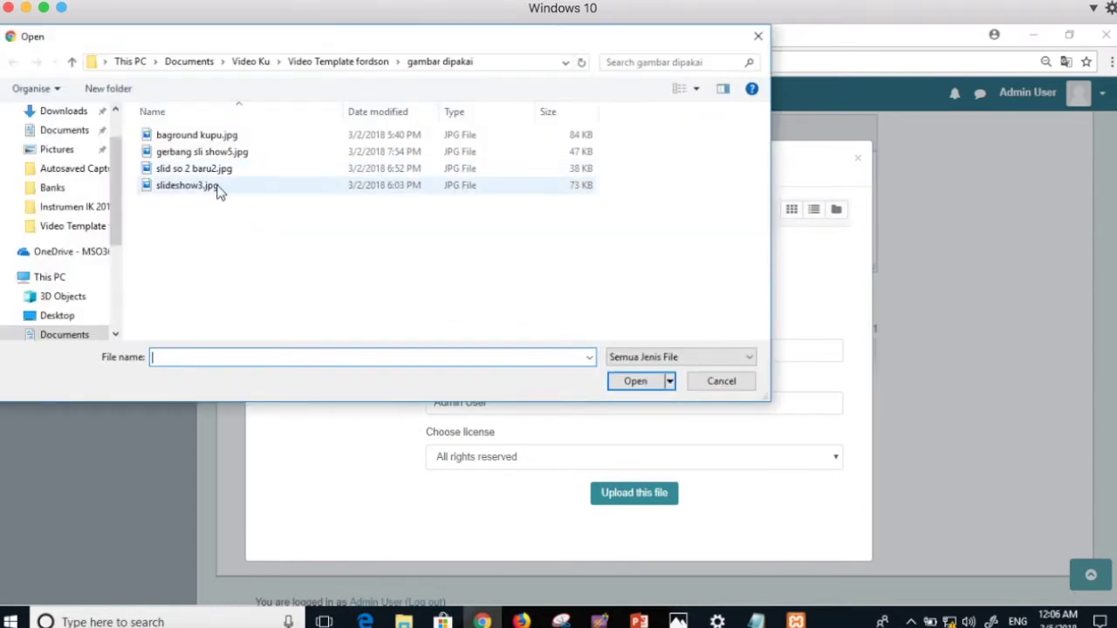
click(207, 155)
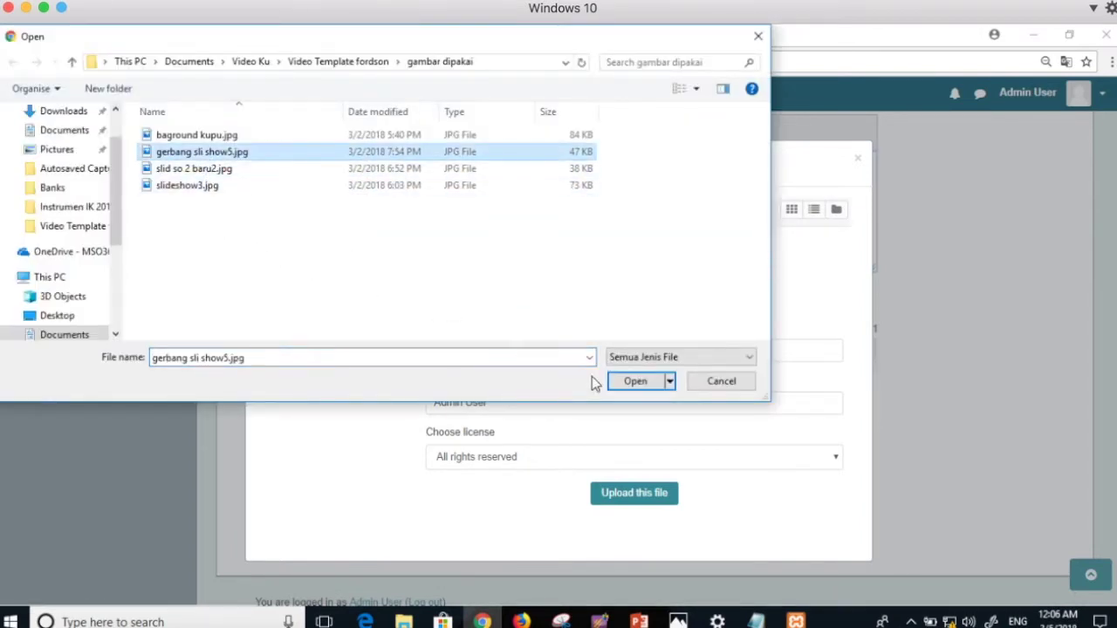
click(643, 384)
click(641, 493)
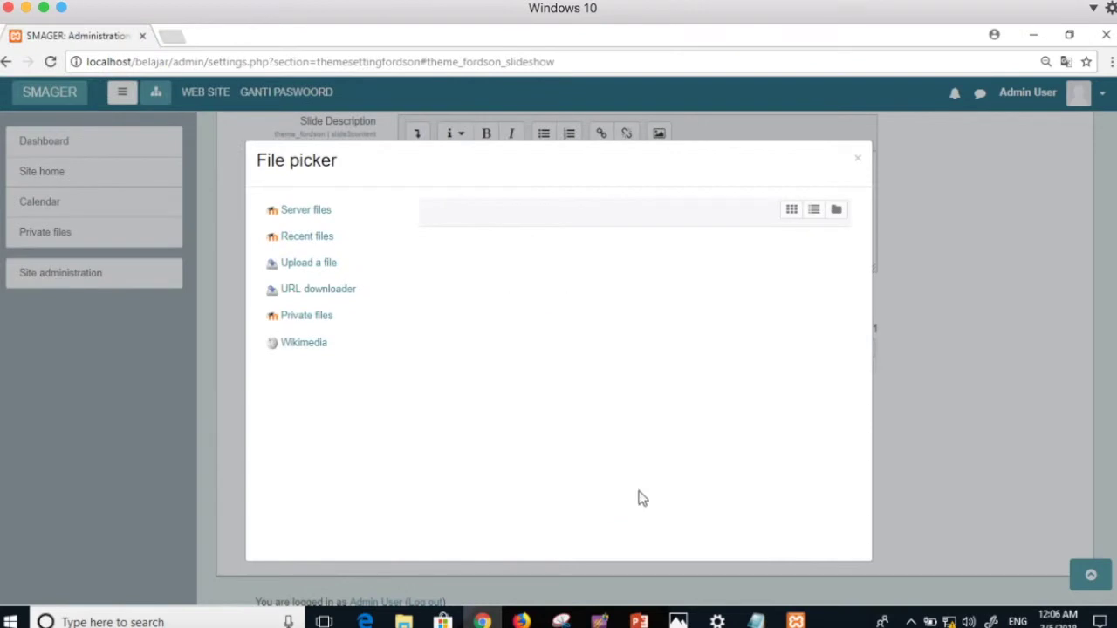
click(451, 470)
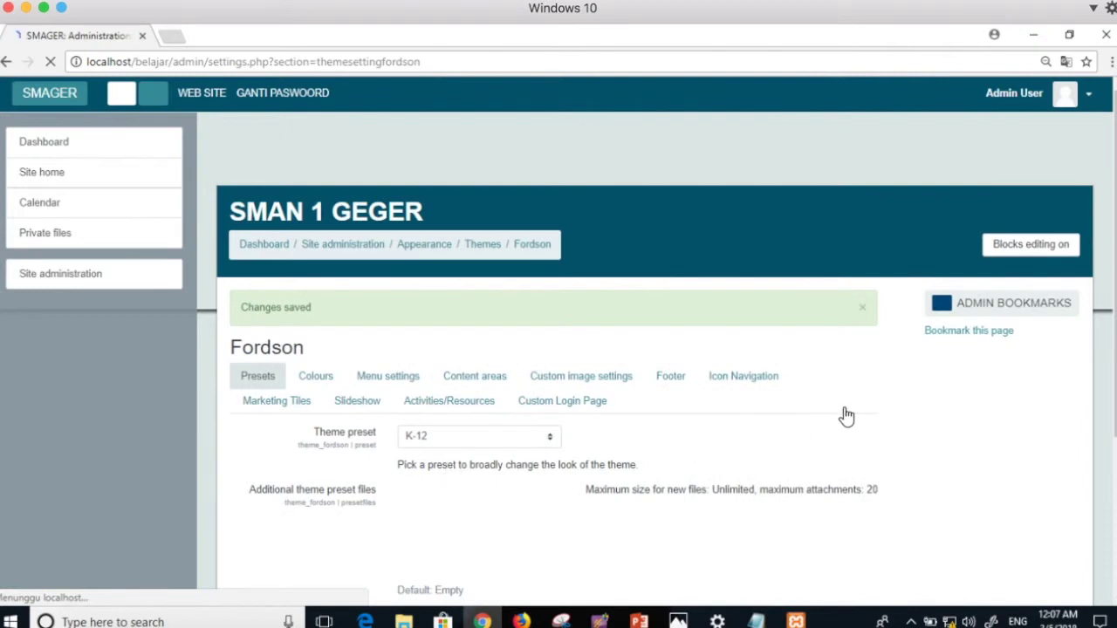
Scroll through the pages on the way to the SMAN 1 GEGER site home
scroll(785, 423, down, 1)
scroll(785, 422, down, 3)
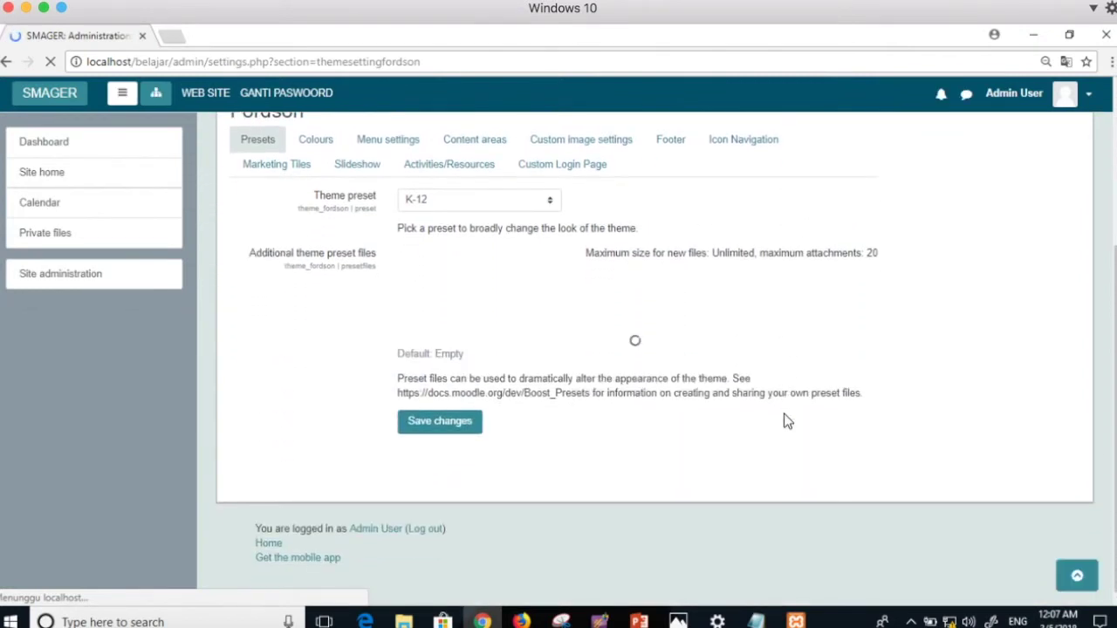
scroll(785, 422, up, 5)
scroll(720, 417, down, 1)
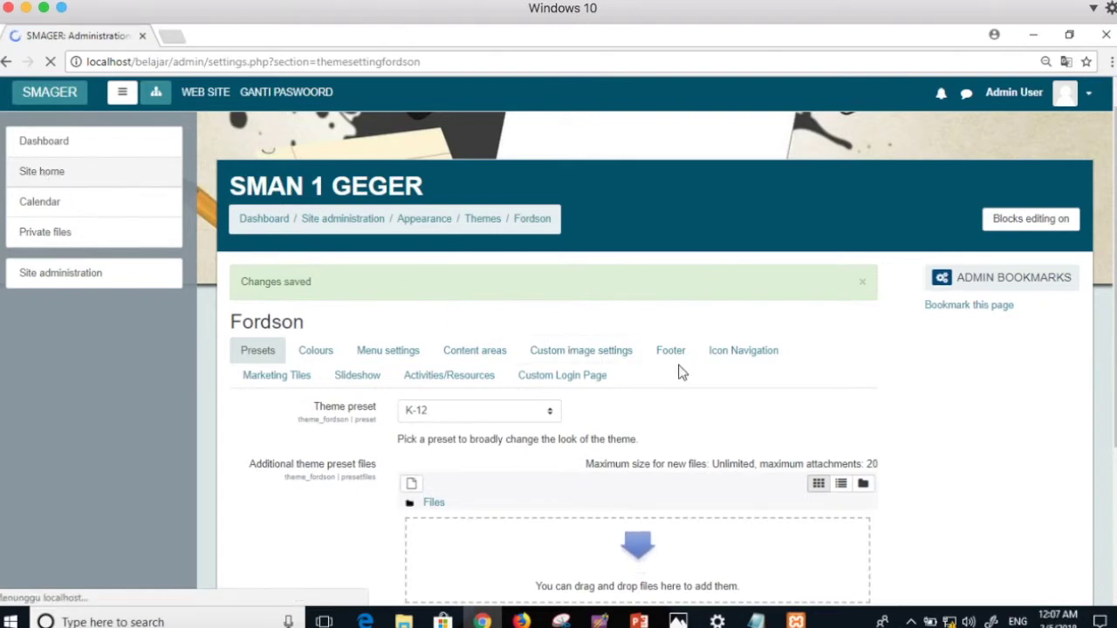
scroll(678, 369, down, 2)
scroll(655, 364, up, 1)
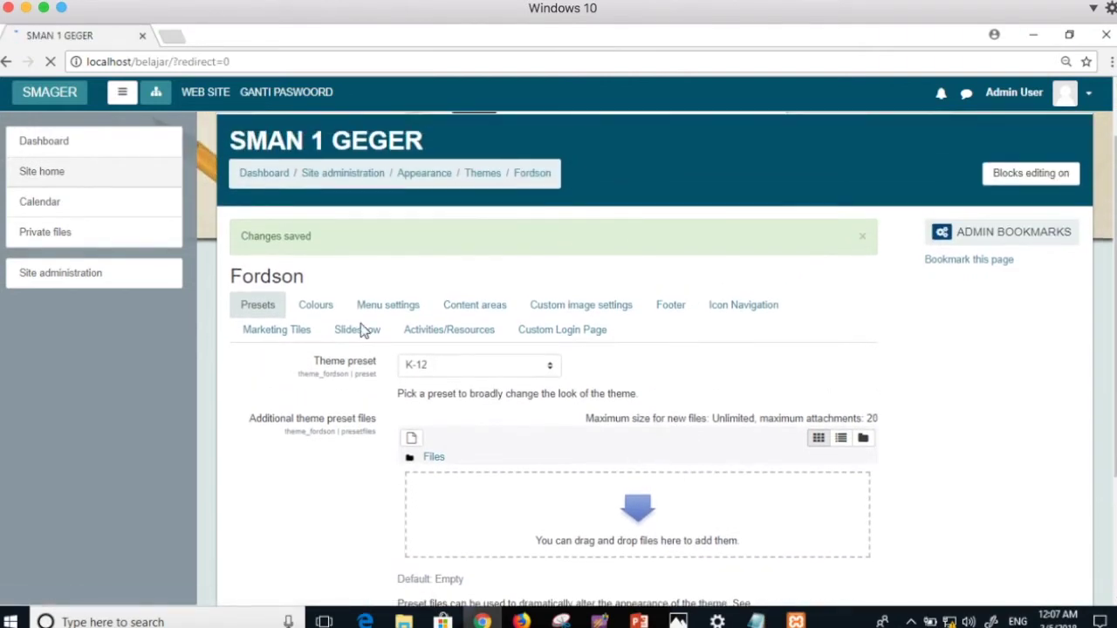
scroll(418, 324, down, 1)
scroll(417, 326, up, 1)
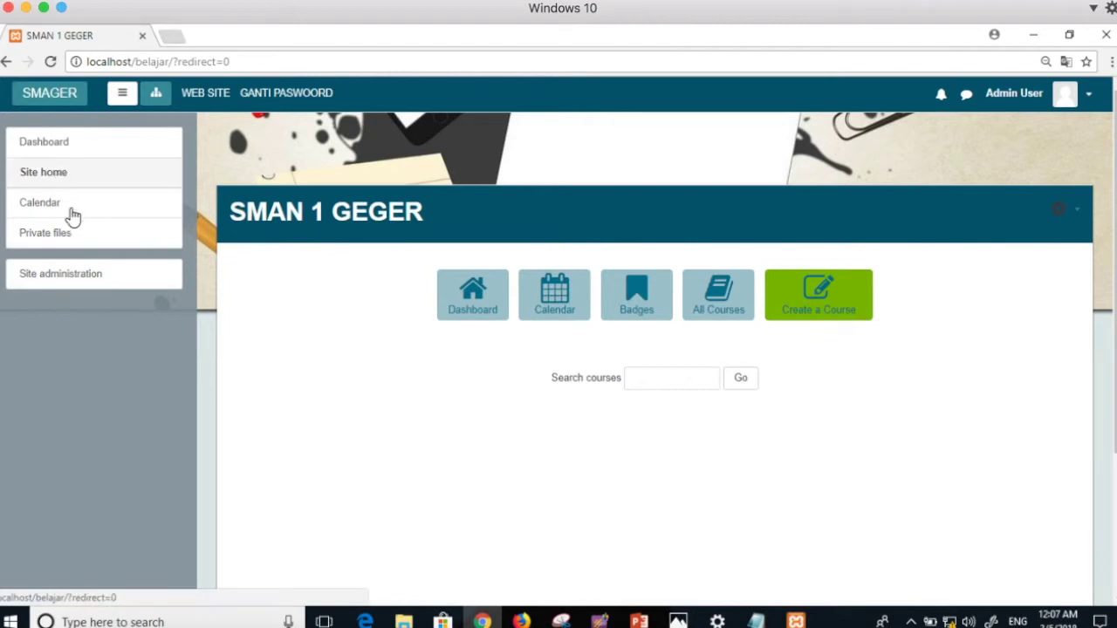
Reopen the Fordson theme settings via Site administration > Appearance > Fordson
click(55, 274)
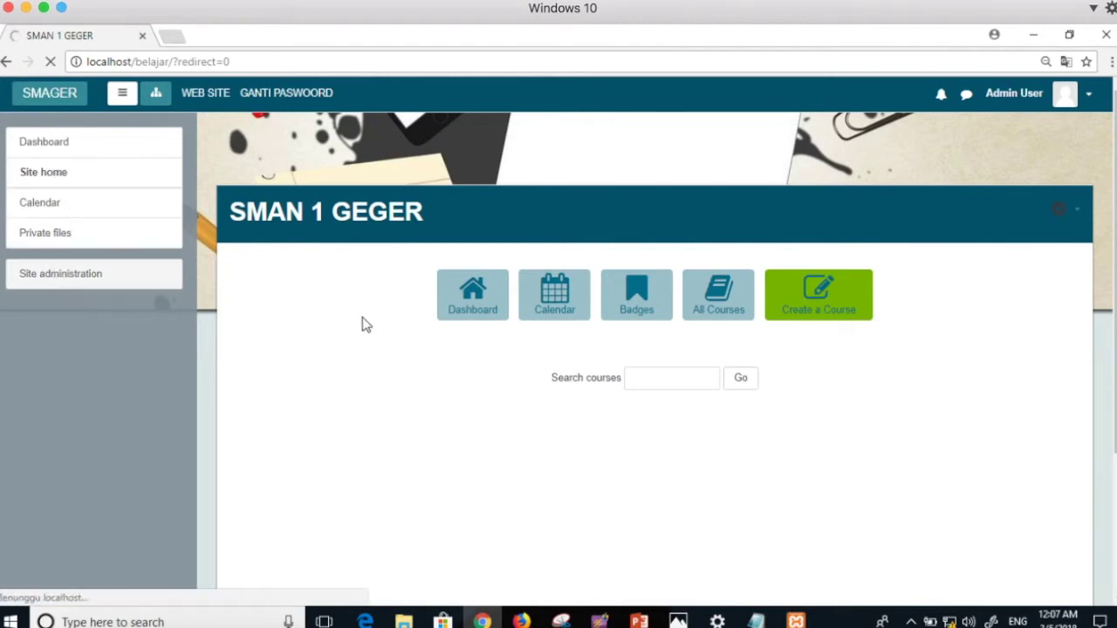
scroll(441, 351, down, 2)
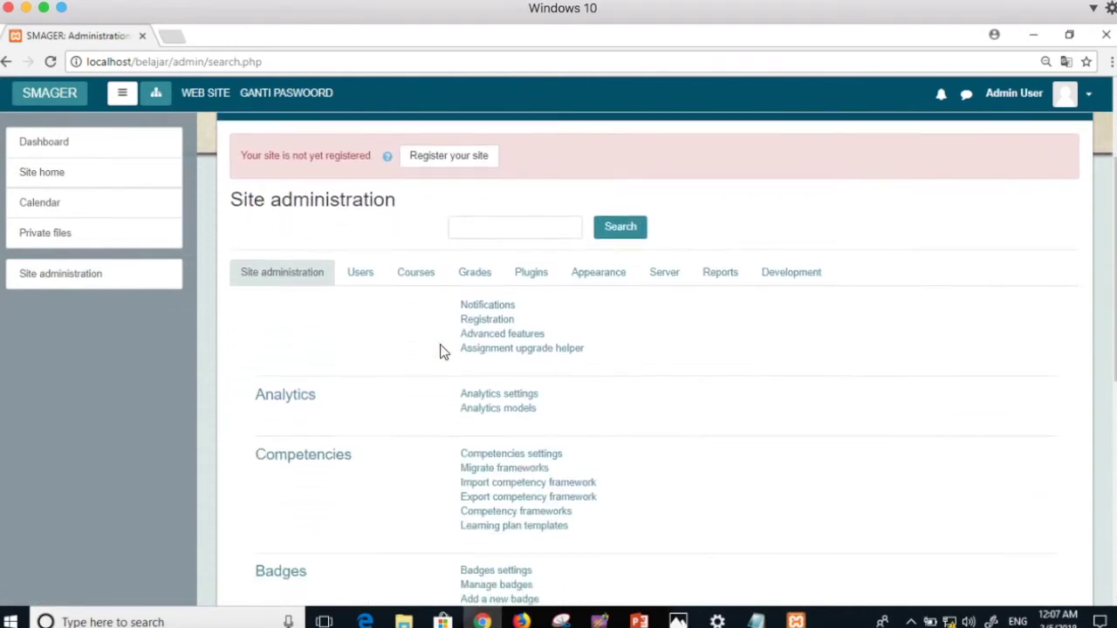
click(604, 206)
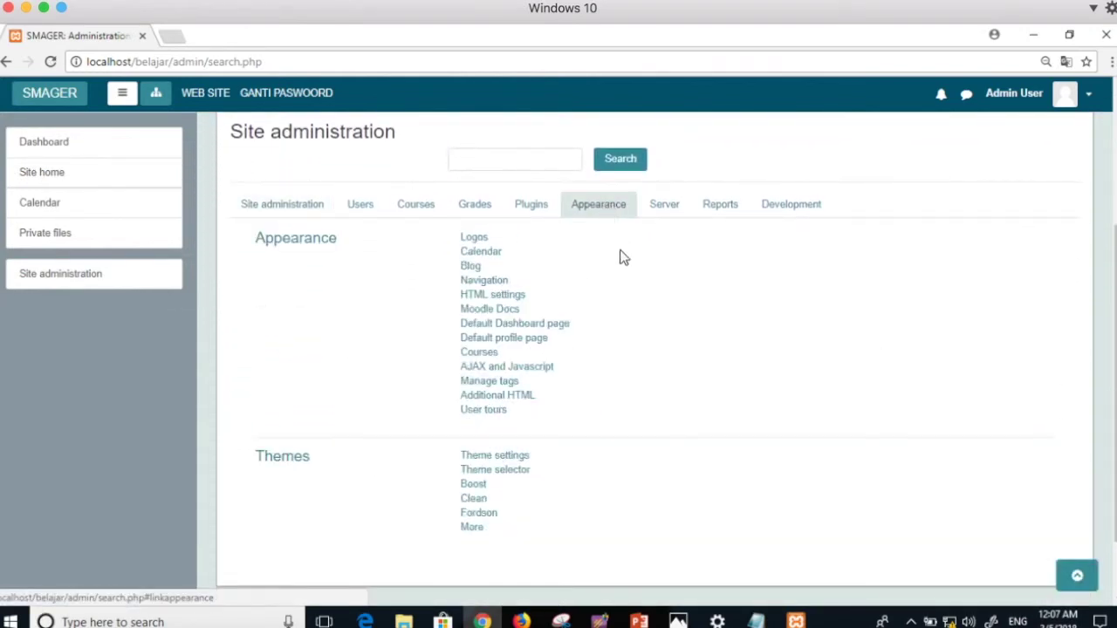
click(481, 517)
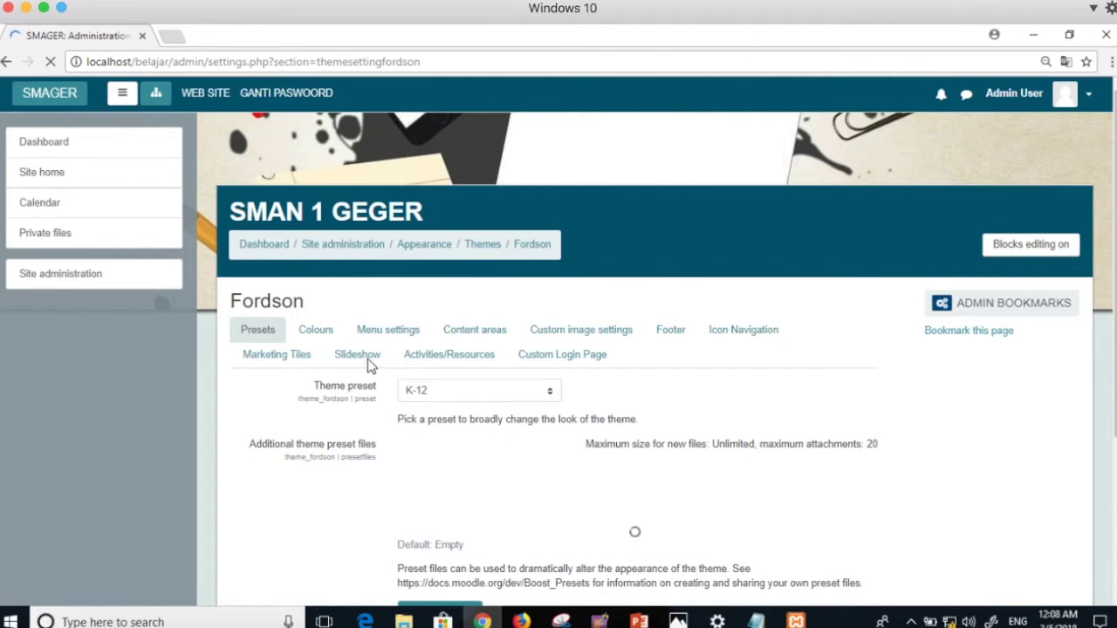
Check Slides 1–3 on the Slideshow tab and save the Fordson settings again
click(359, 357)
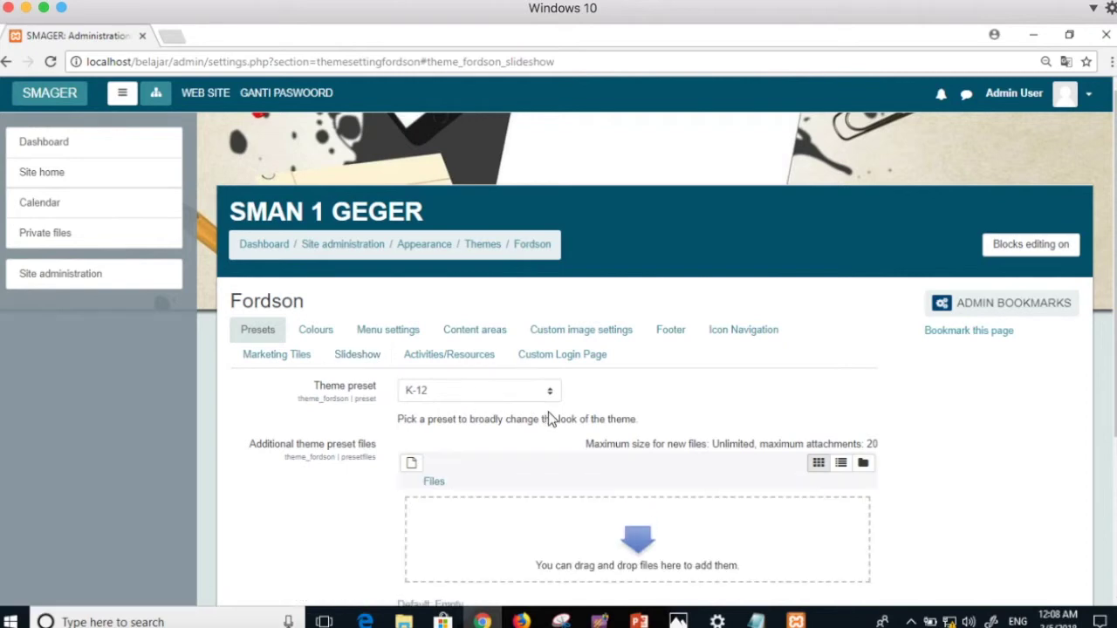
scroll(550, 419, down, 1)
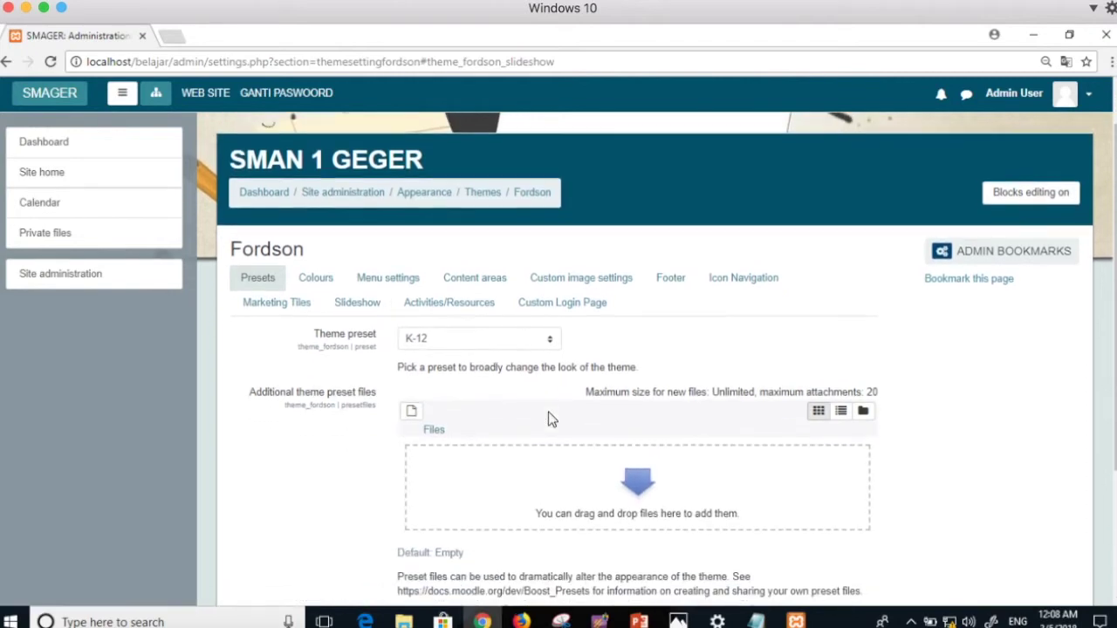
click(359, 301)
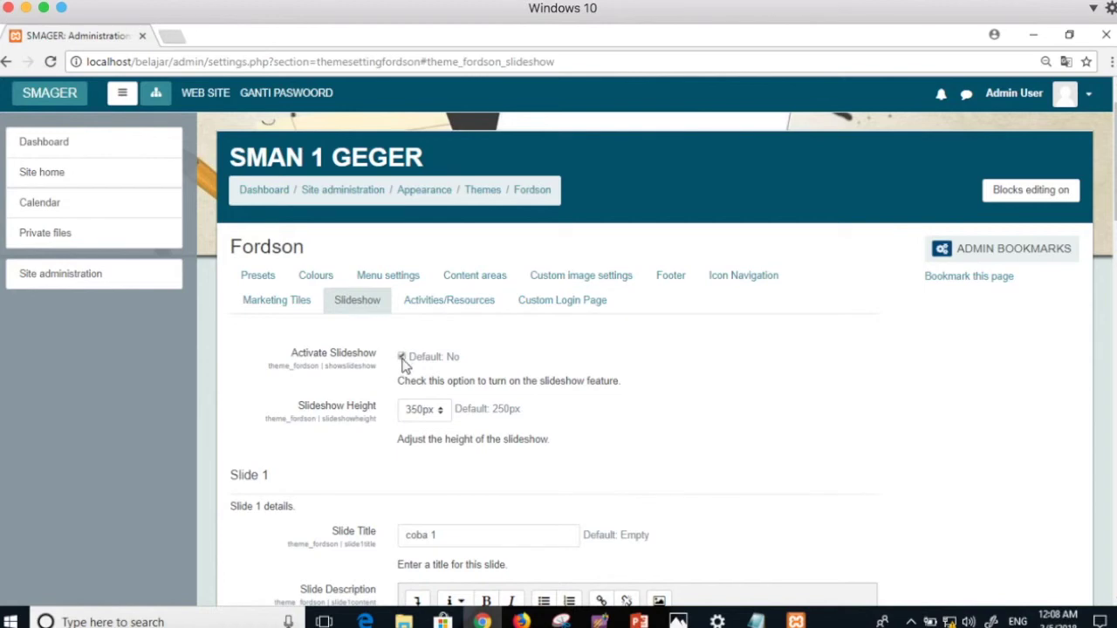
scroll(579, 402, down, 7)
scroll(578, 401, down, 13)
scroll(578, 401, down, 1)
click(447, 476)
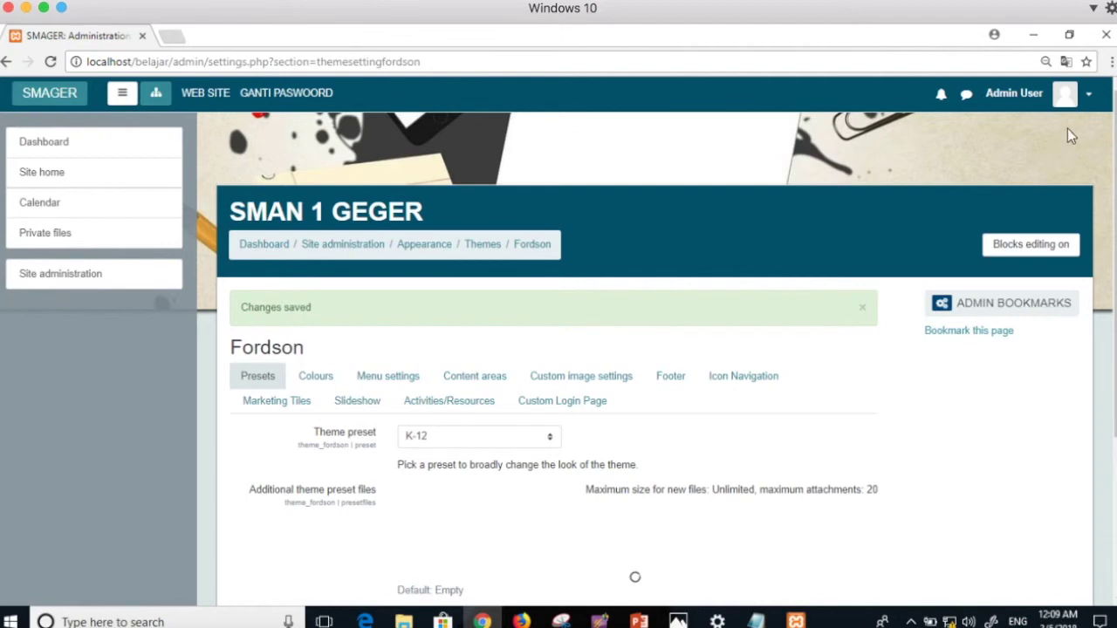
Log out of the admin account from the user menu at top right
scroll(576, 241, down, 2)
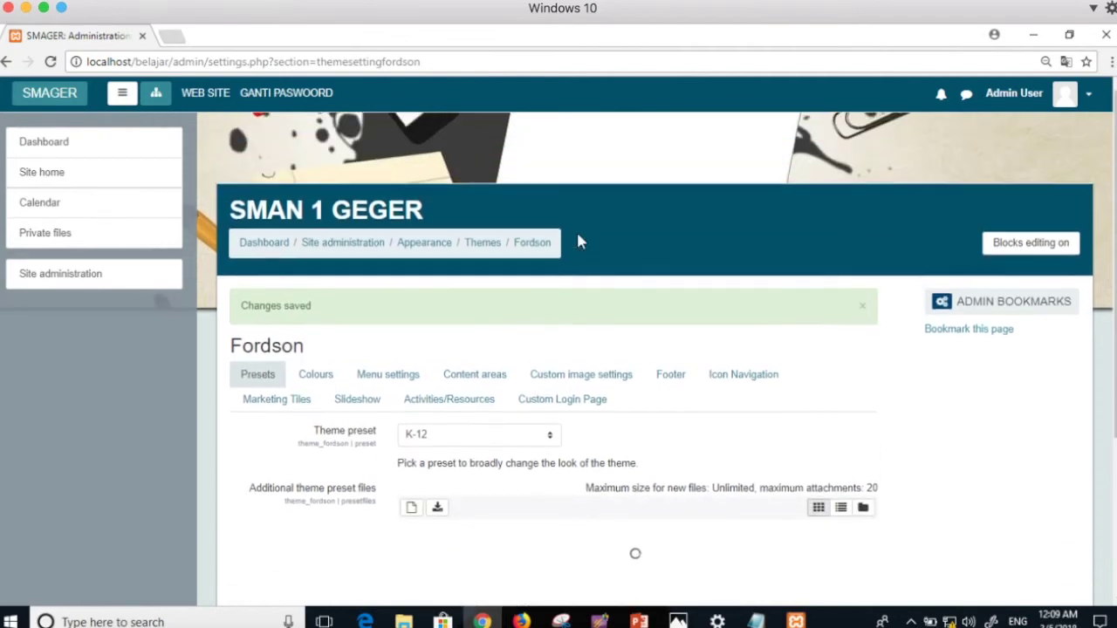
scroll(576, 242, down, 1)
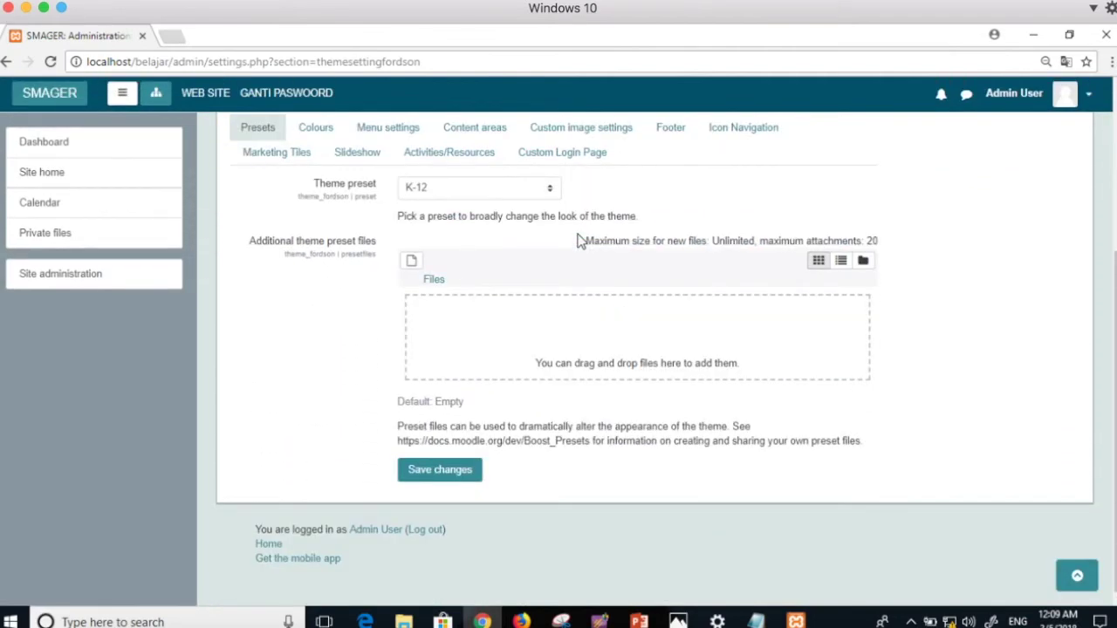
scroll(576, 242, up, 3)
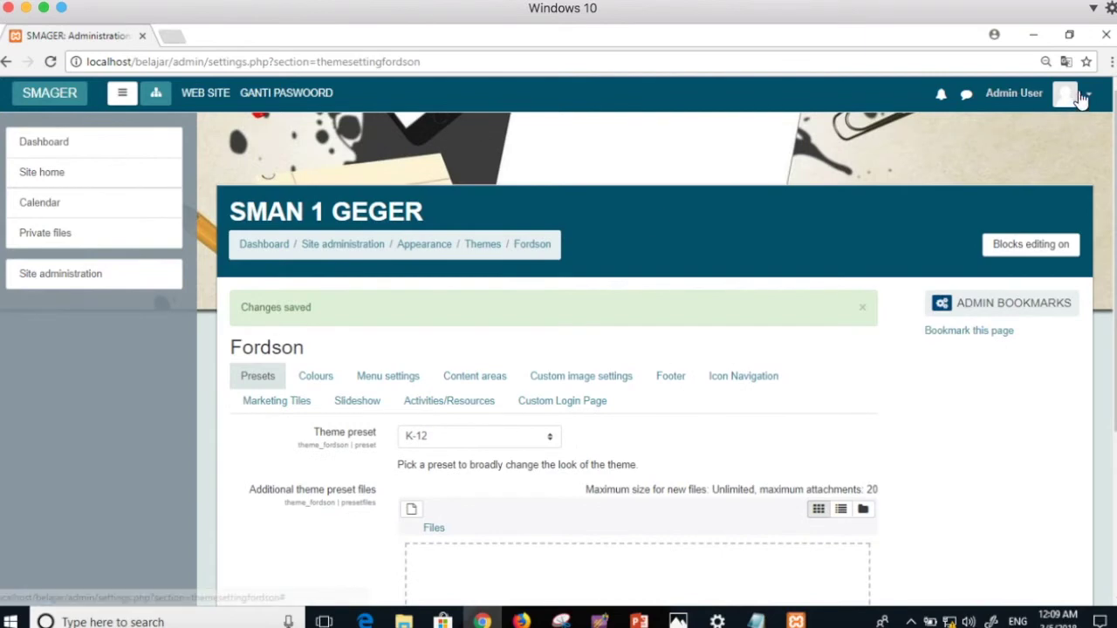
click(1067, 96)
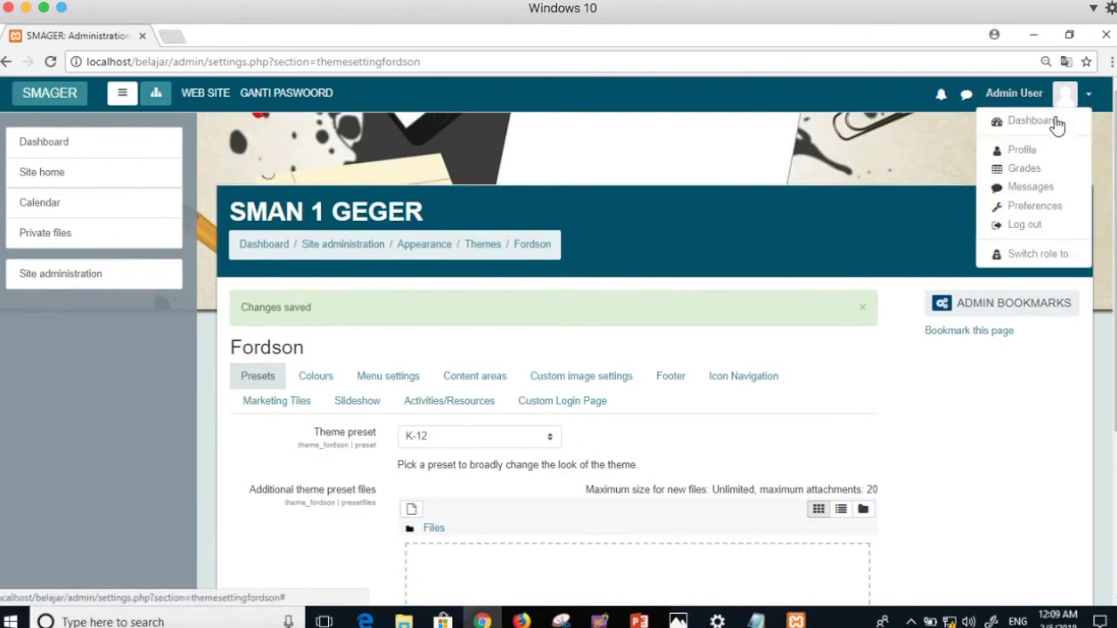
click(1030, 225)
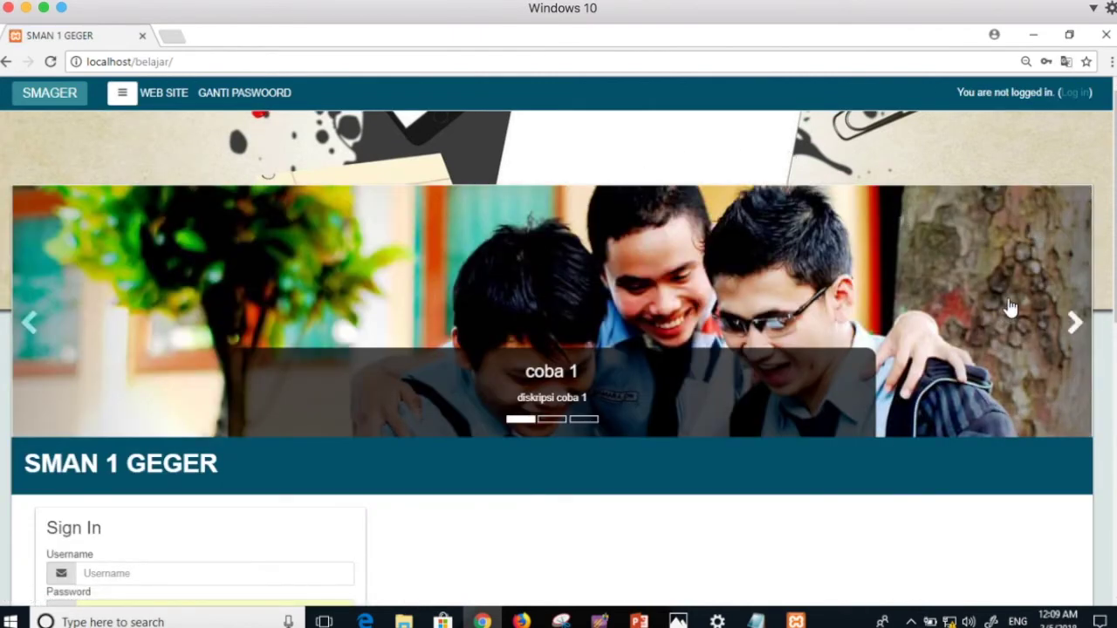
click(1073, 321)
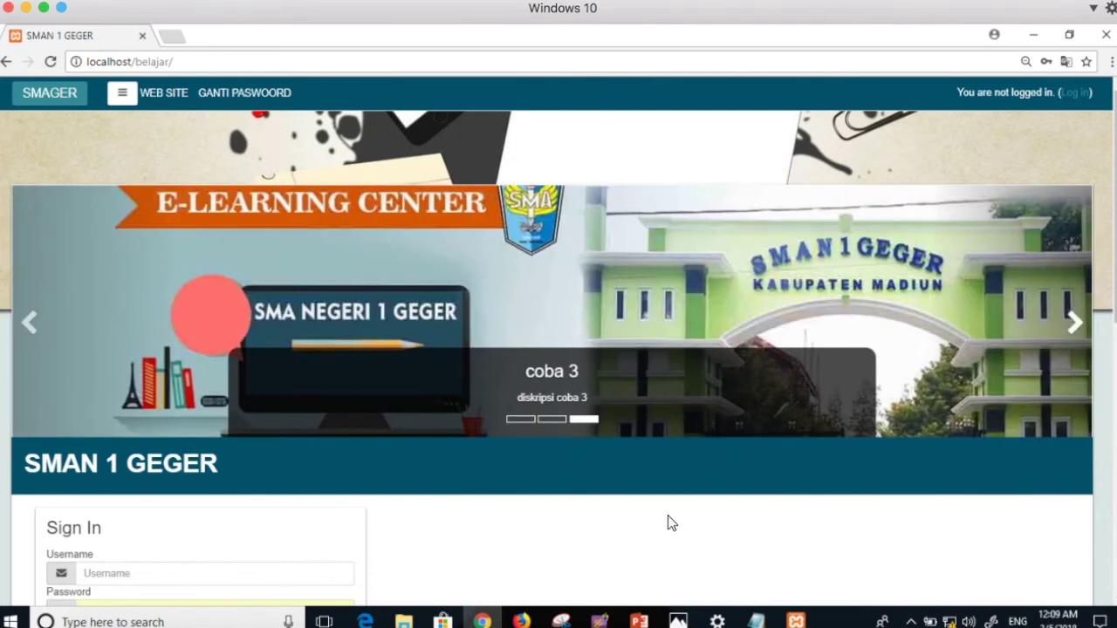
scroll(668, 515, down, 3)
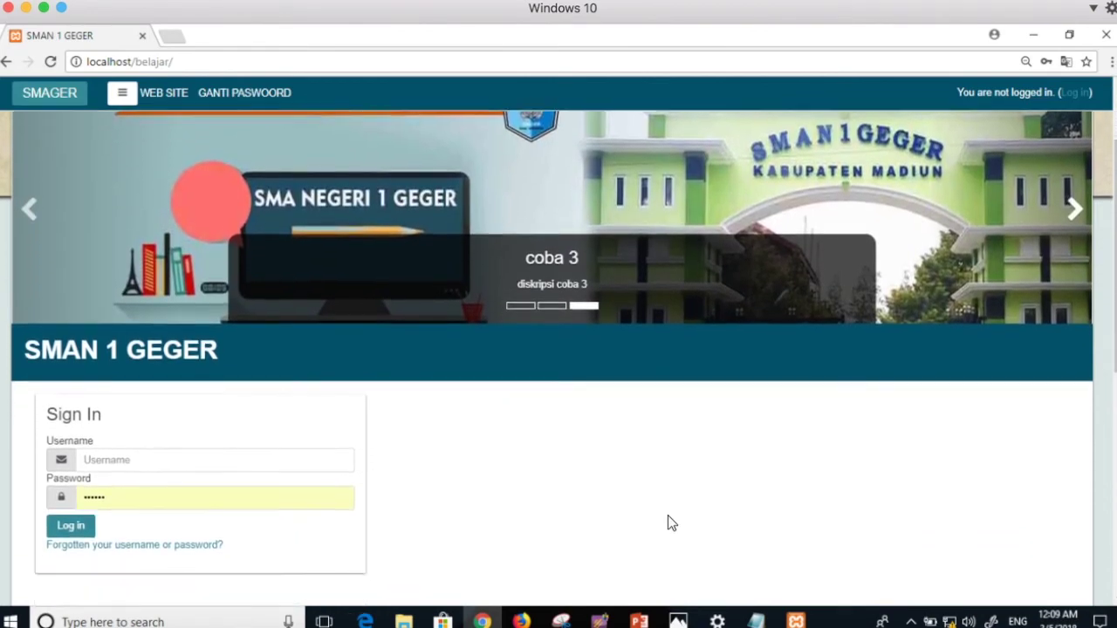
scroll(671, 524, down, 5)
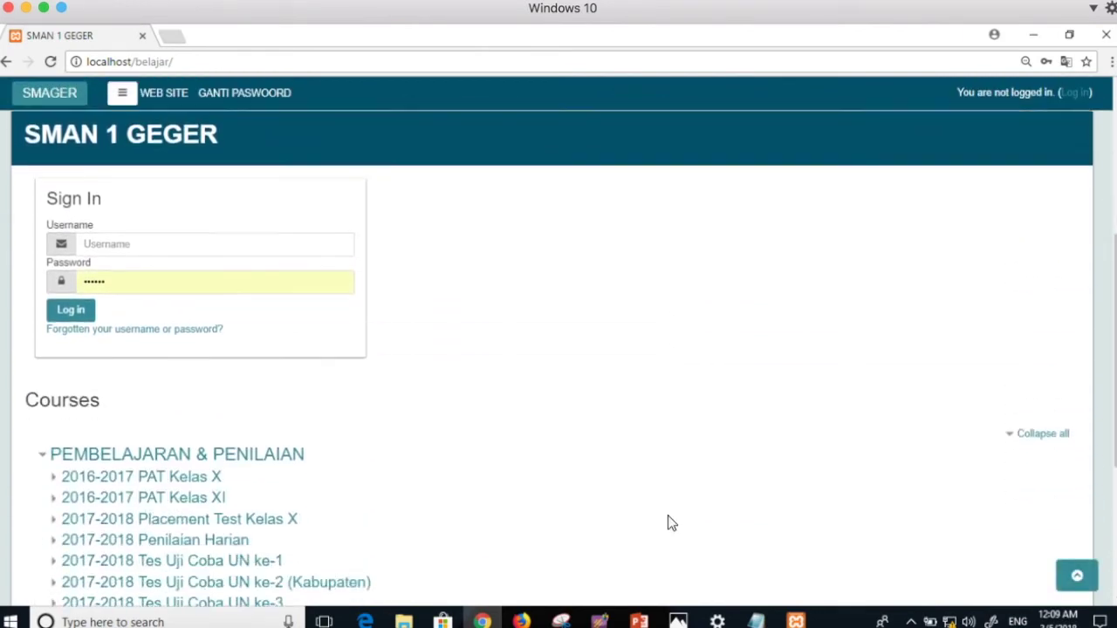
scroll(668, 516, up, 10)
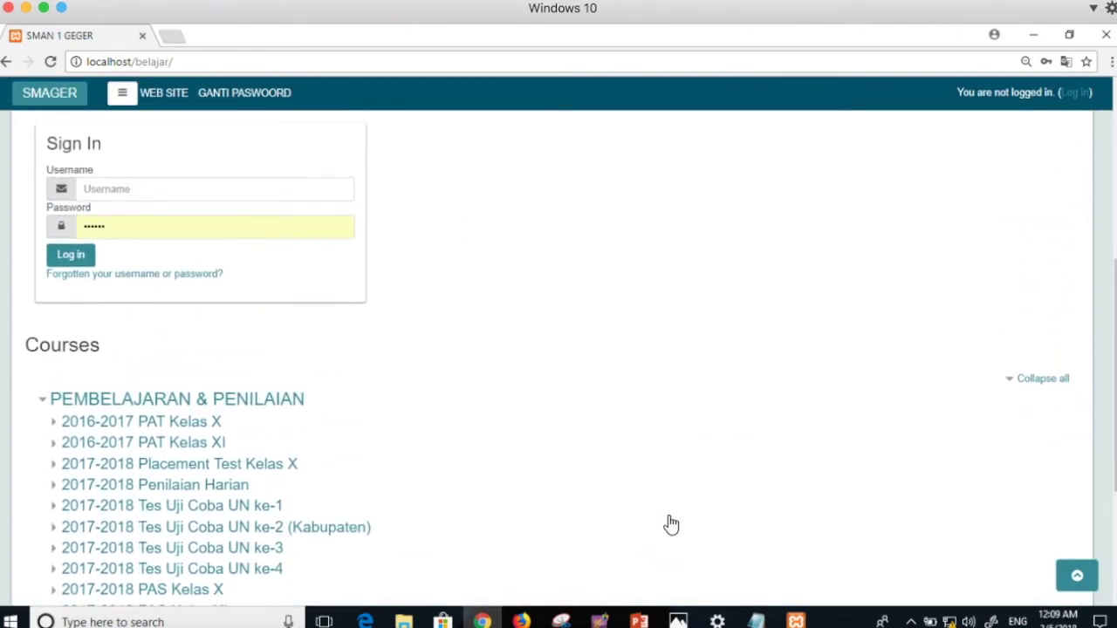